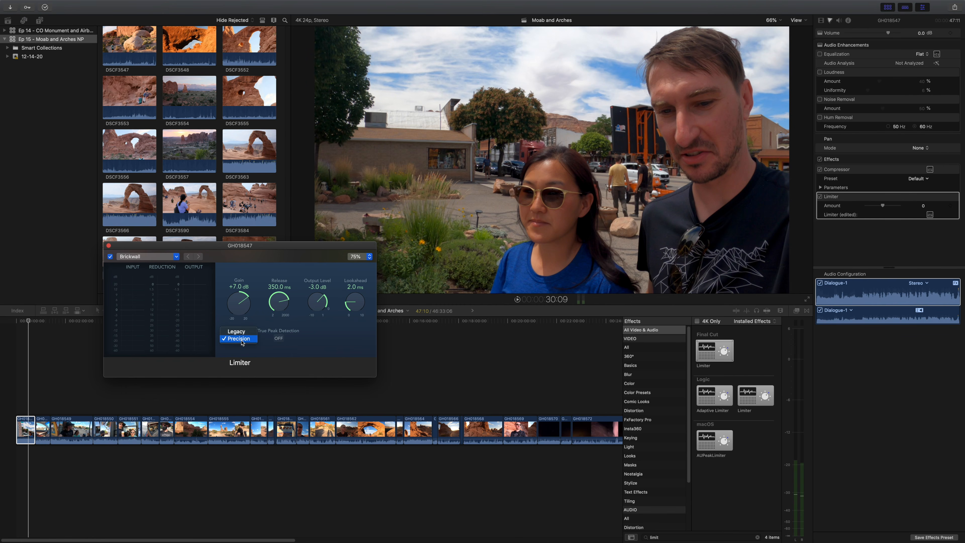
- Apply the first clip's Compressor and Limiter effects to all the other timeline clips by pasting its attributes
{"action": "left_click", "coordinate": [109, 246]}
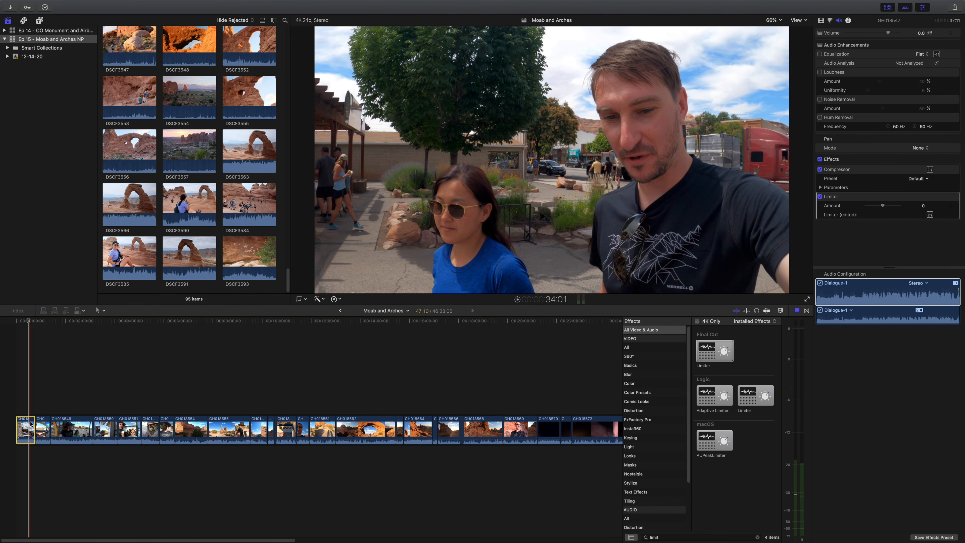
{"action": "left_click", "coordinate": [42, 430]}
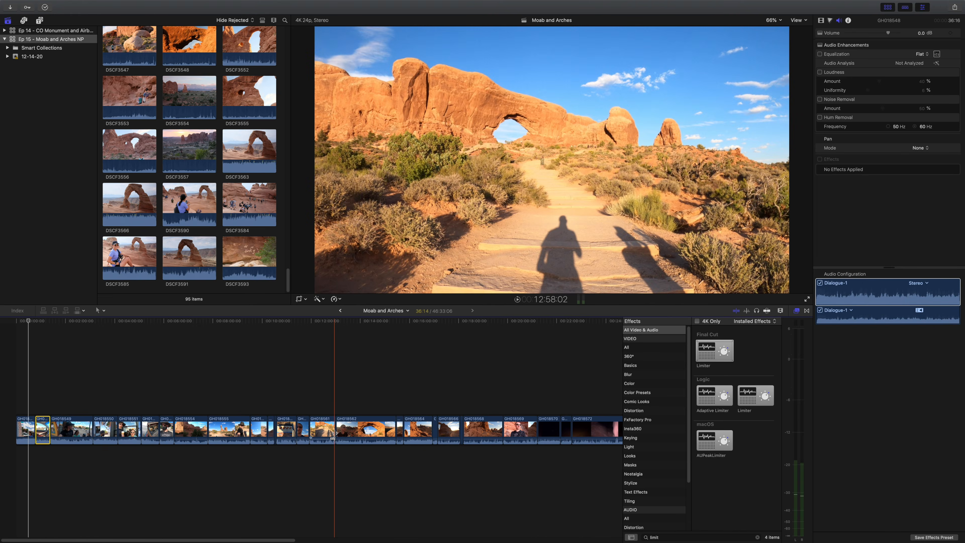
{"action": "key", "text": "super+a"}
{"action": "left_click", "coordinate": [26, 433], "text": "super"}
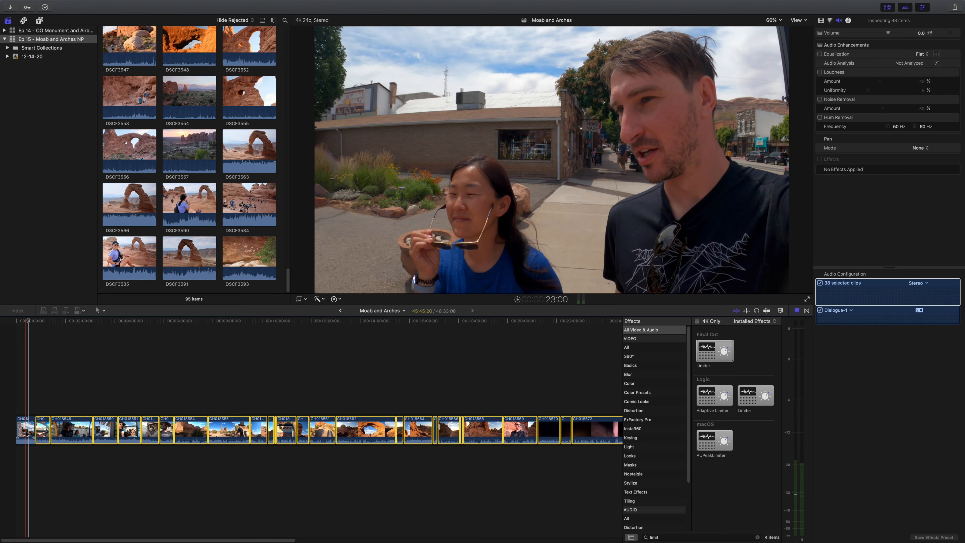
{"action": "key", "text": "super+shift+v"}
{"action": "key", "text": "Return"}
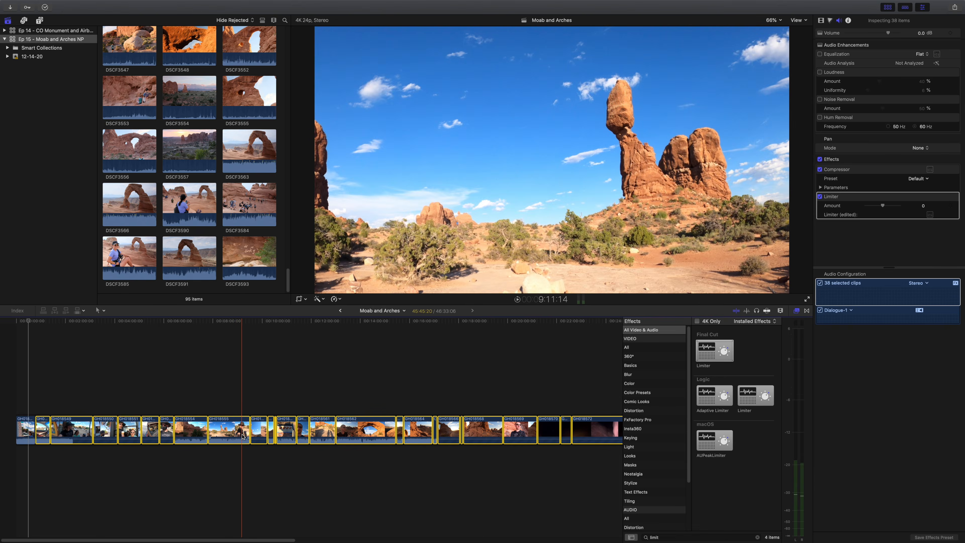
- Play back the first clip to check its audio, quitting Spotify and restarting from the beginning of the timeline
{"action": "left_click", "coordinate": [24, 410]}
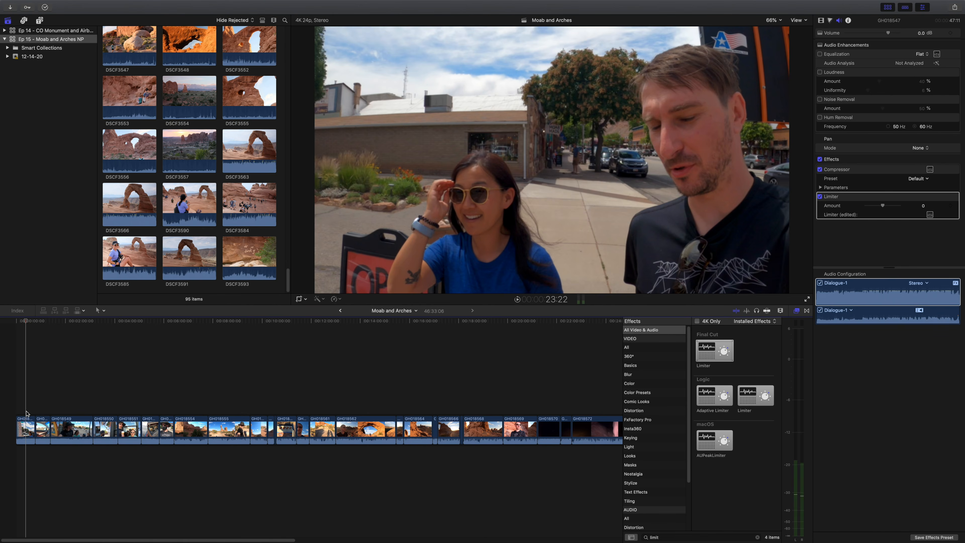
{"action": "key", "text": "space"}
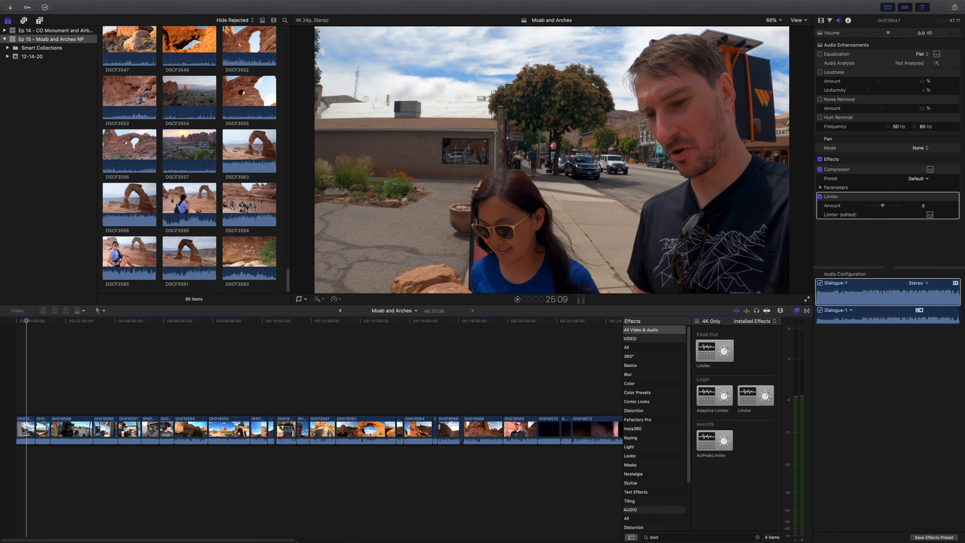
{"action": "right_click", "coordinate": [531, 528]}
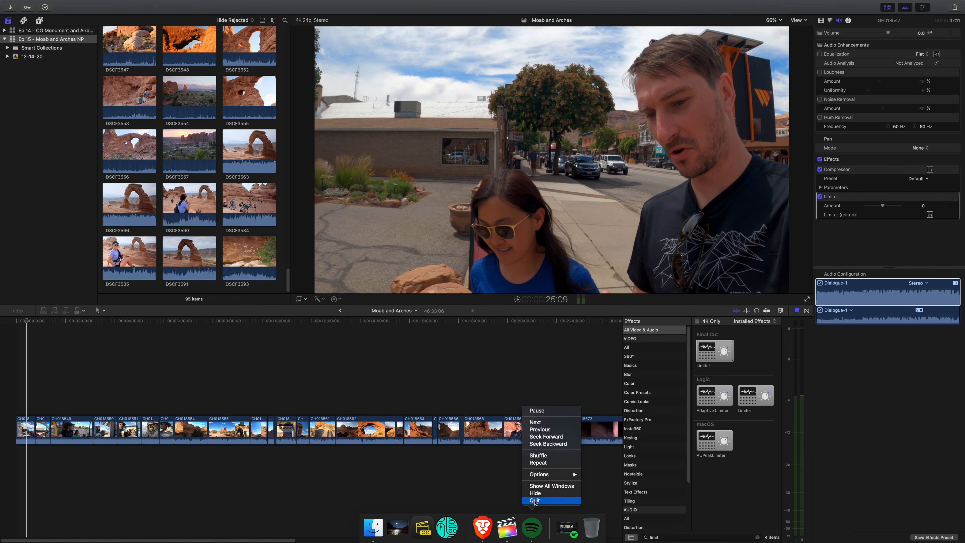
{"action": "left_click", "coordinate": [535, 500]}
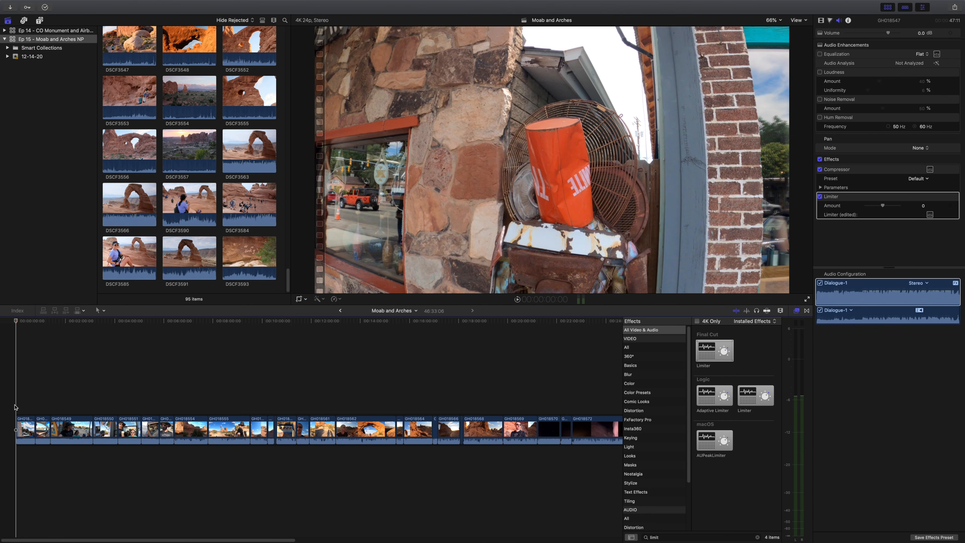
{"action": "mouse_move", "coordinate": [796, 2]}
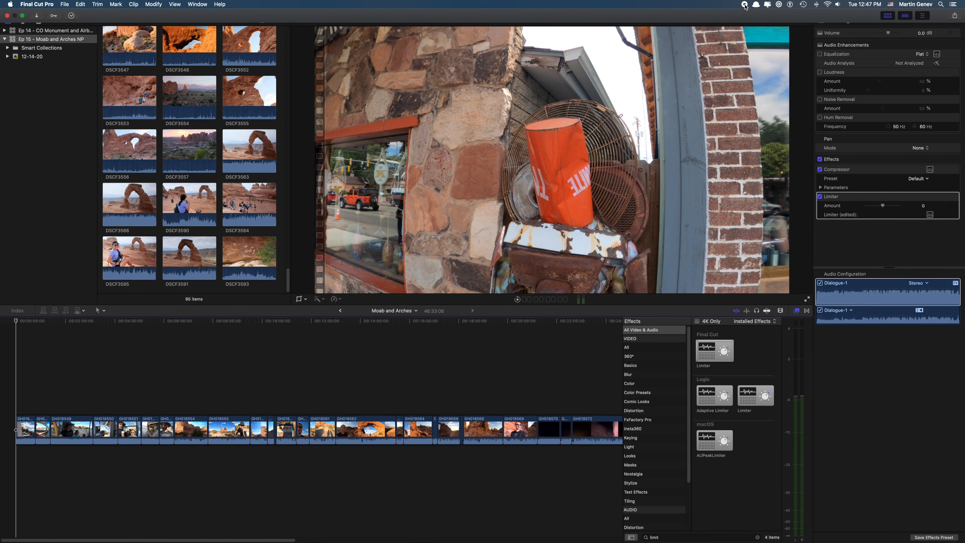
{"action": "key", "text": "space"}
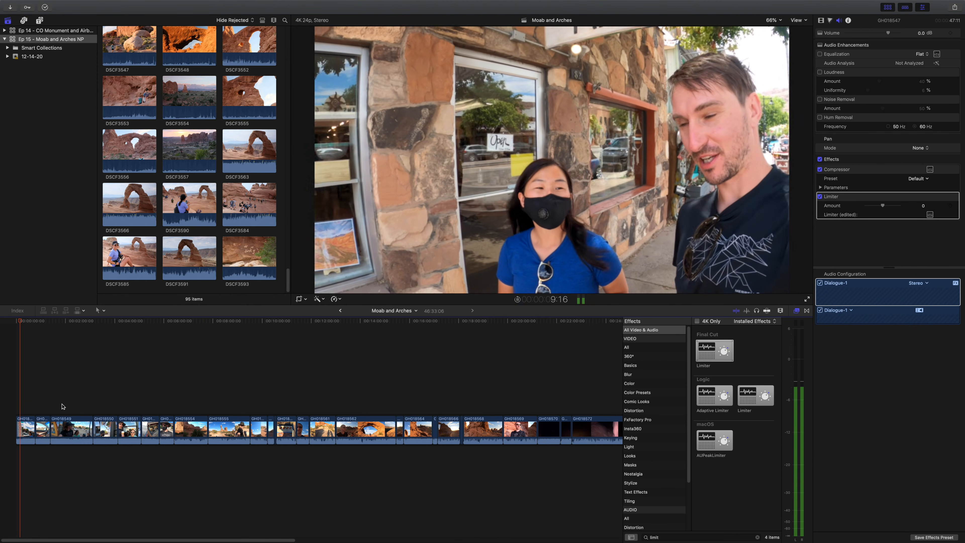
- Review the opening of the first clip, GH018547, and split it about 2 seconds in
{"action": "left_click", "coordinate": [16, 396]}
{"action": "key", "text": "super+equal"}
{"action": "key", "text": "super+equal"}
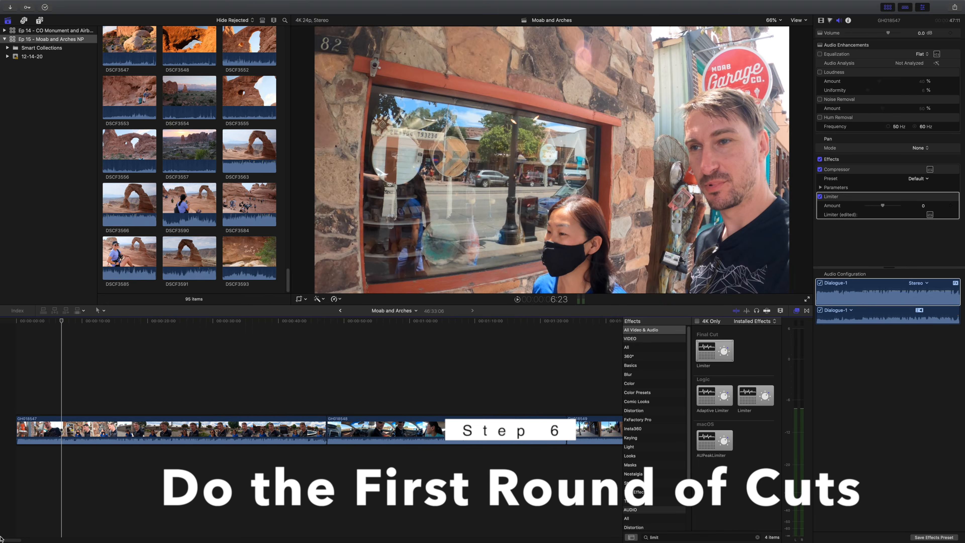
{"action": "left_click", "coordinate": [35, 397]}
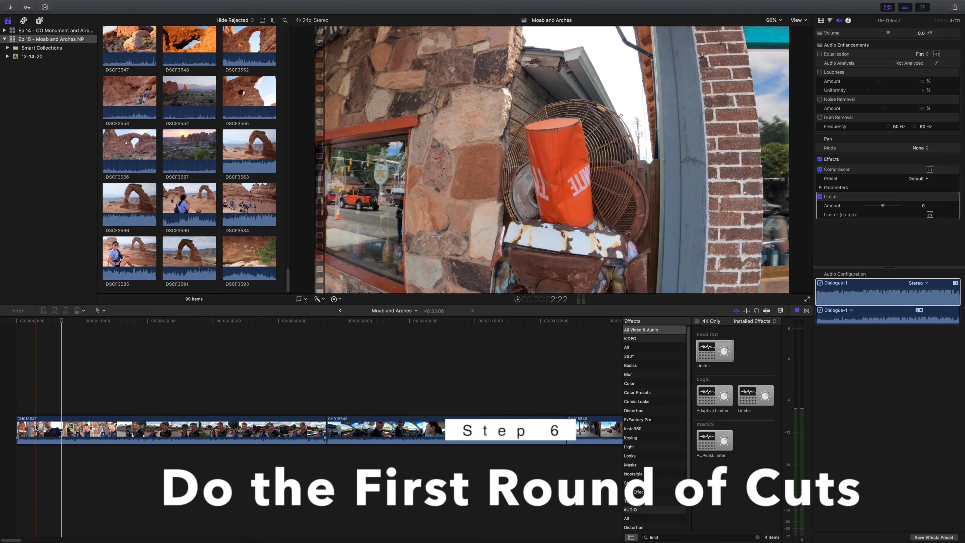
{"action": "key", "text": "space"}
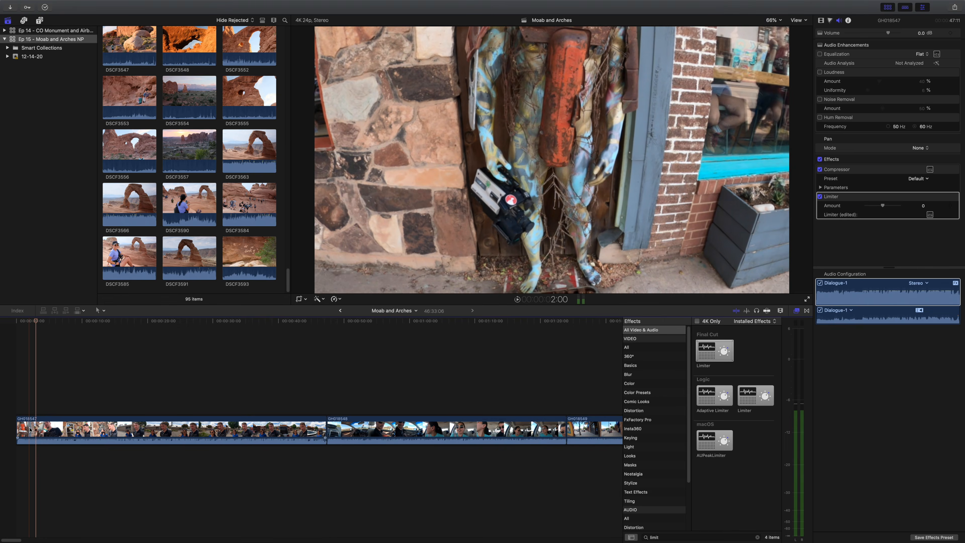
{"action": "key", "text": "b"}
{"action": "left_click", "coordinate": [32, 429]}
- Split GH018547 again at about 5 seconds and delete the section between the two cuts
{"action": "left_click", "coordinate": [47, 408]}
{"action": "key", "text": "space"}
{"action": "key", "text": "space"}
{"action": "key", "text": "b"}
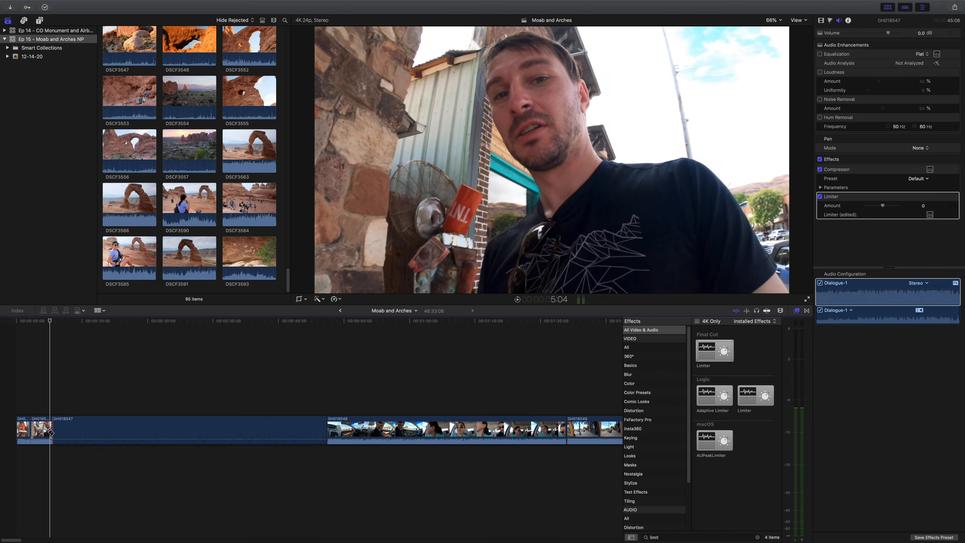
{"action": "left_click", "coordinate": [53, 429]}
{"action": "key", "text": "a"}
{"action": "left_click", "coordinate": [39, 433]}
{"action": "key", "text": "Delete"}
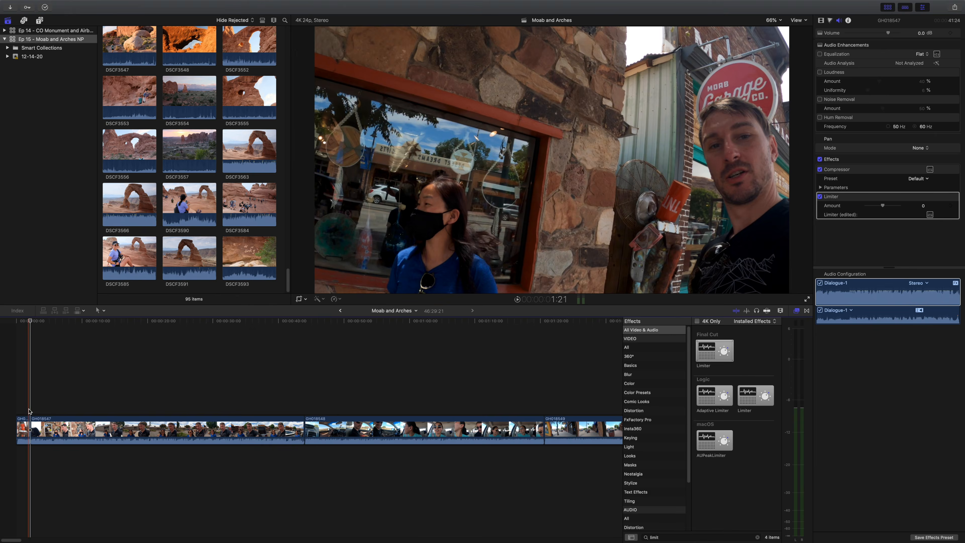
- Play across the first edit and split the second GH018547 piece just under 5 seconds into the timeline
{"action": "key", "text": "space"}
{"action": "key", "text": "space"}
{"action": "left_click", "coordinate": [38, 412]}
{"action": "key", "text": "space"}
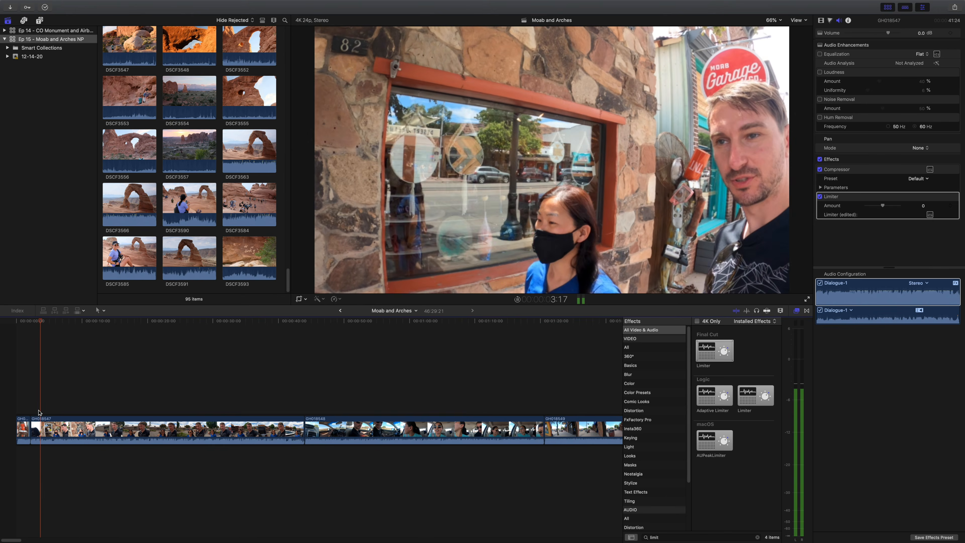
- Play around the new cut and trim the end of the second GH018547 piece to about 2 seconds long
{"action": "key", "text": "space"}
{"action": "key", "text": "b"}
{"action": "left_click", "coordinate": [48, 430]}
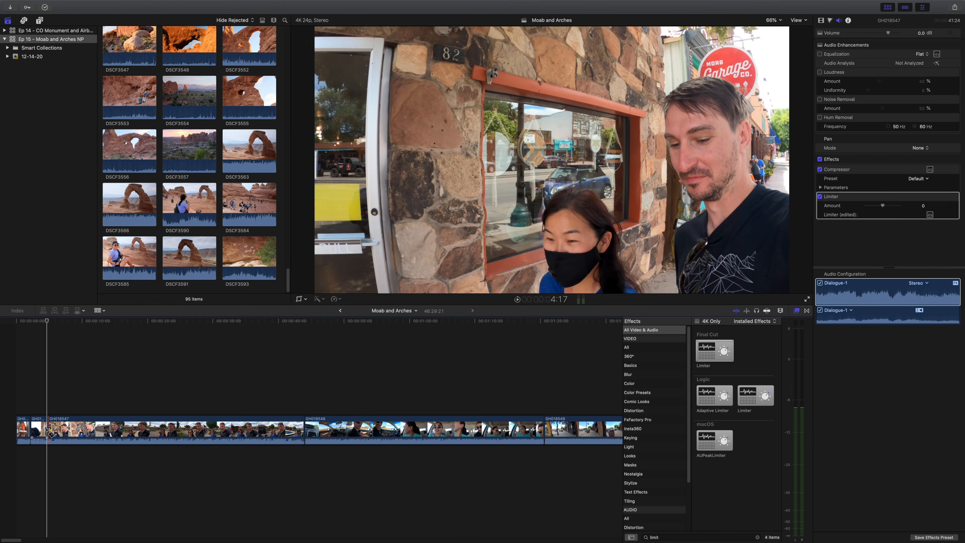
{"action": "key", "text": "a"}
{"action": "left_click", "coordinate": [52, 408]}
{"action": "key", "text": "space"}
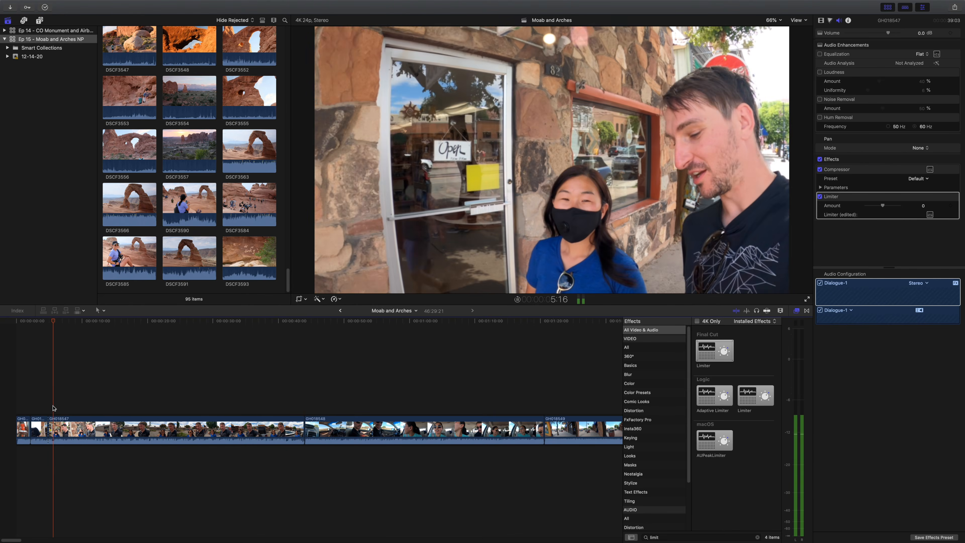
{"action": "key", "text": "space"}
{"action": "key", "text": "super+equal"}
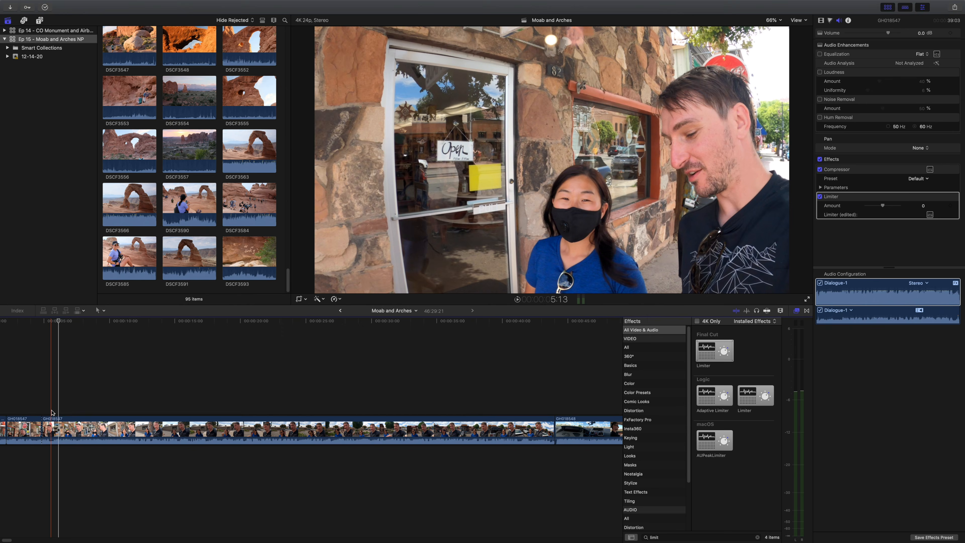
{"action": "key", "text": "space"}
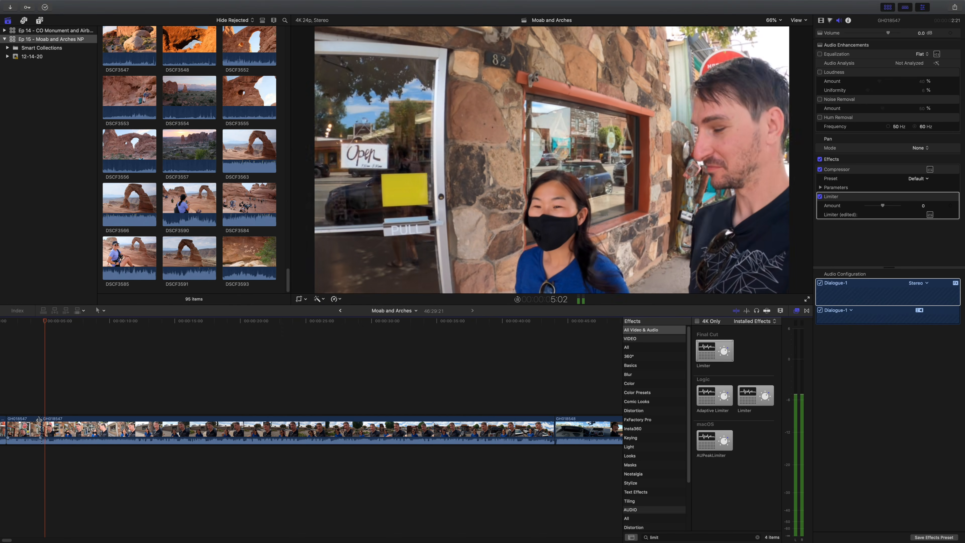
{"action": "left_click_drag", "start_coordinate": [38, 420], "coordinate": [32, 408]}
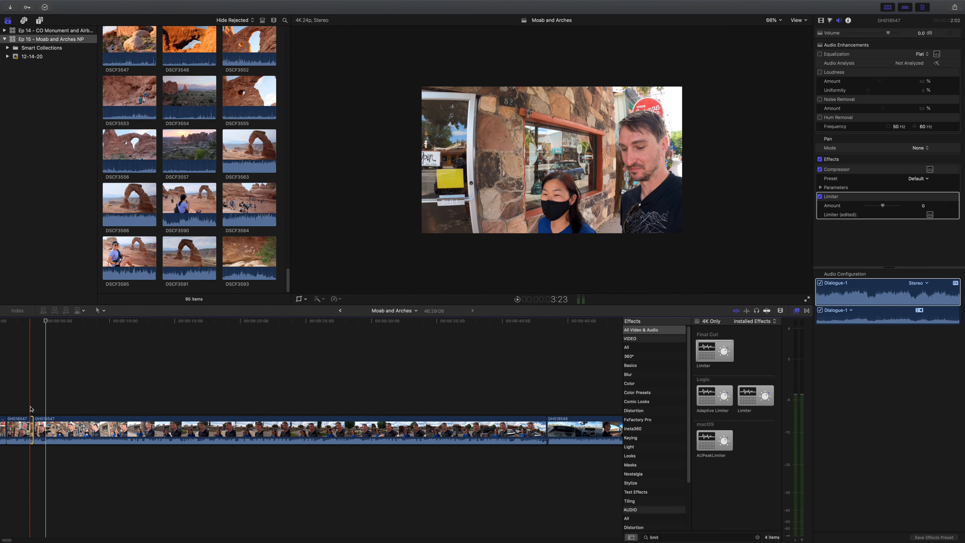
- Review the trimmed edit, then split off and delete about the first 20 frames of the third GH018547 piece
{"action": "left_click", "coordinate": [32, 408]}
{"action": "left_click", "coordinate": [39, 430]}
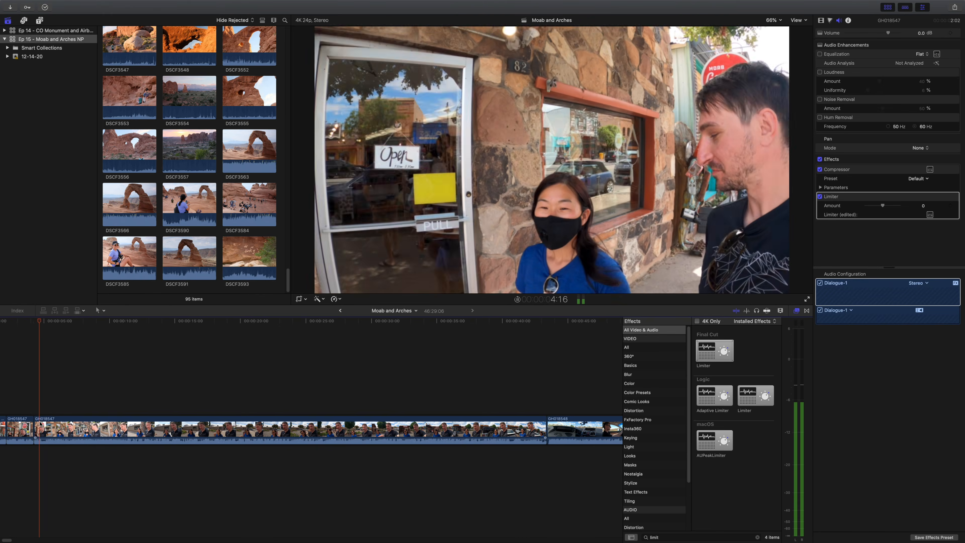
{"action": "left_click", "coordinate": [44, 432]}
{"action": "key", "text": "a"}
{"action": "left_click", "coordinate": [42, 430]}
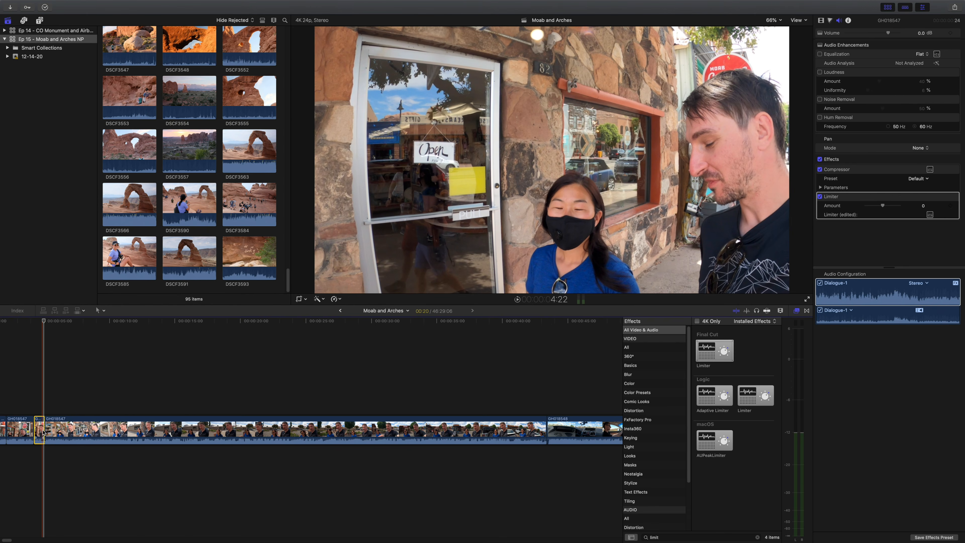
{"action": "key", "text": "Delete"}
- Split the remaining GH018547 footage at about 5:18 and delete roughly five seconds after the cut
{"action": "key", "text": "space"}
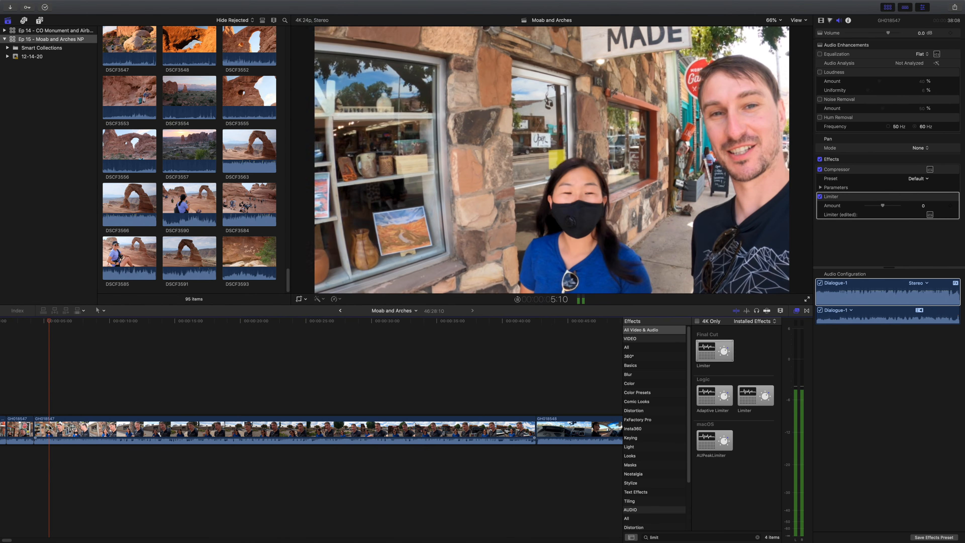
{"action": "key", "text": "super+b"}
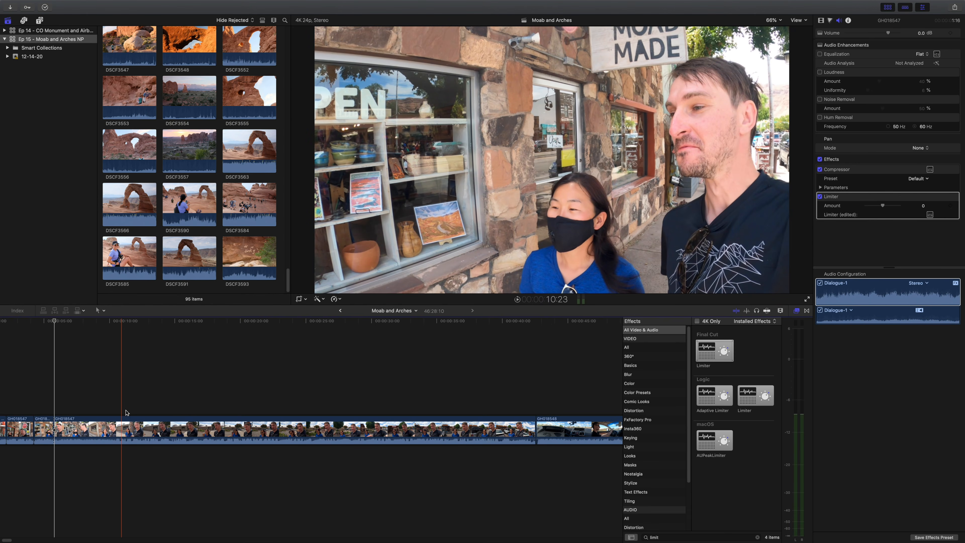
{"action": "left_click", "coordinate": [123, 413]}
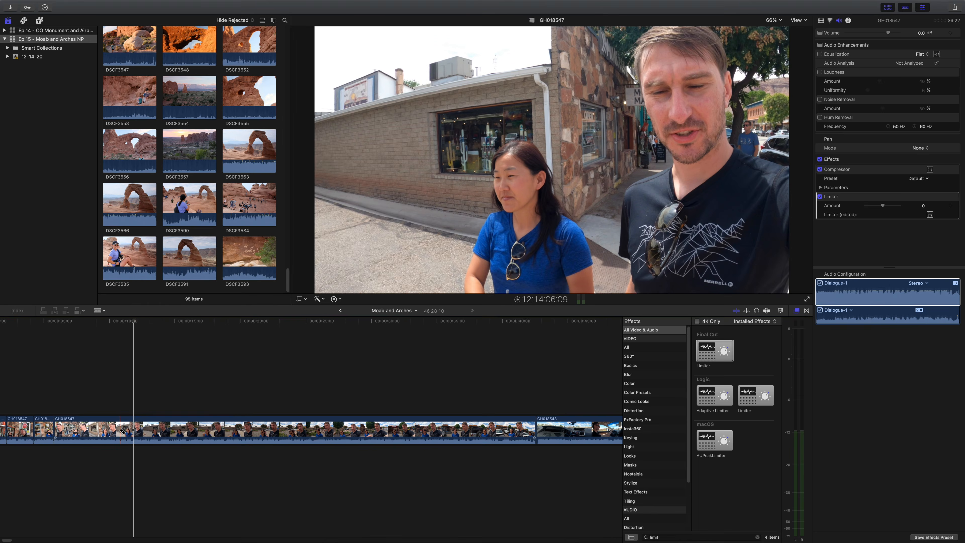
{"action": "key", "text": "Delete"}
- Add a to-do marker at 6:22 on the fourth GH018547 piece and name it "Map - from Gateway, CO"
{"action": "key", "text": "m"}
{"action": "key", "text": "m"}
{"action": "left_click", "coordinate": [106, 371]}
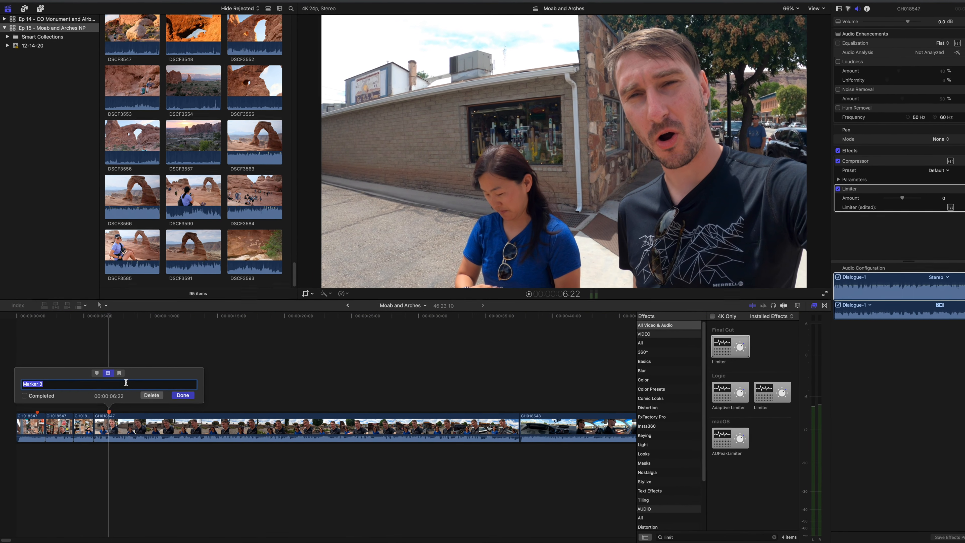
{"action": "triple_click", "coordinate": [128, 384]}
{"action": "type", "text": "Map - from "}
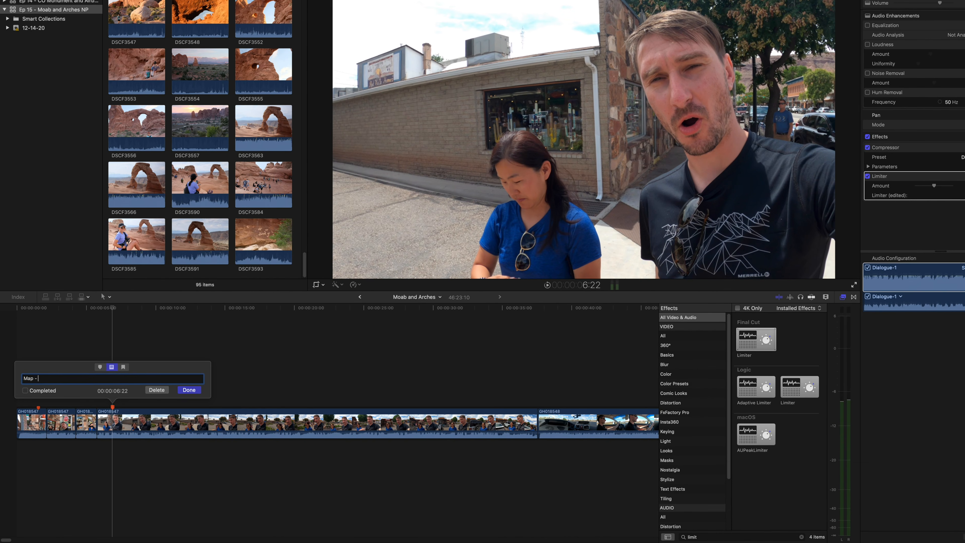
{"action": "type", "text": "Gateway, CO"}
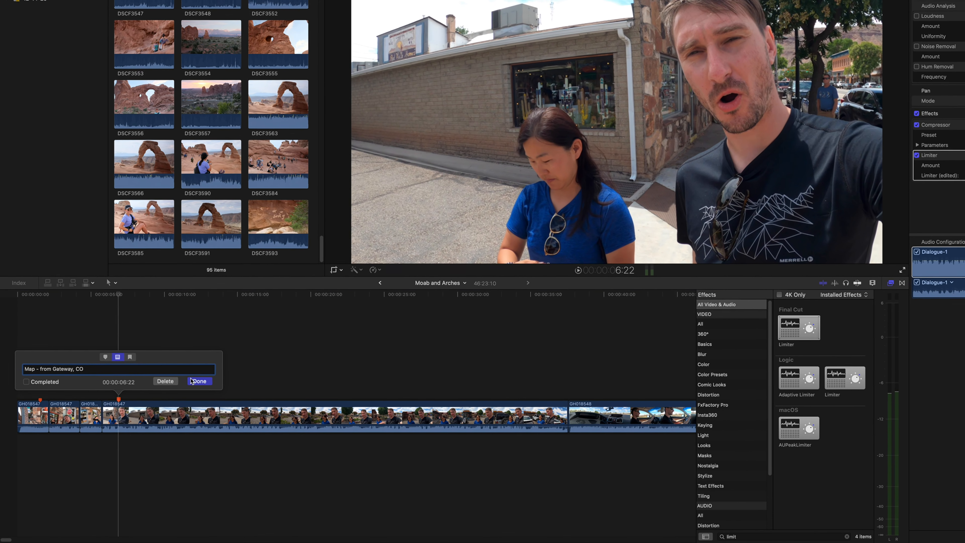
{"action": "key", "text": "Return"}
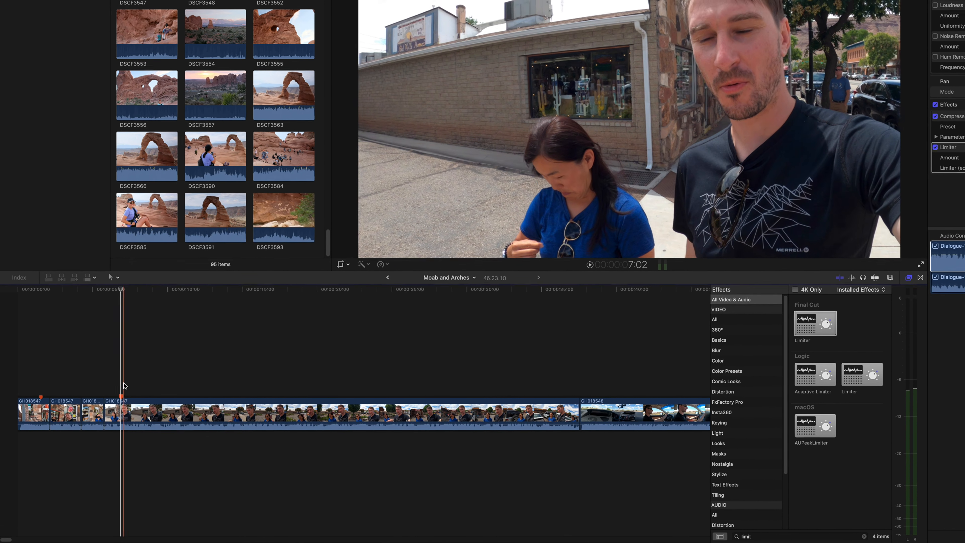
- Play on to 16:12 and add a to-do marker there named "INSERT - Driving Footage"
{"action": "key", "text": "space"}
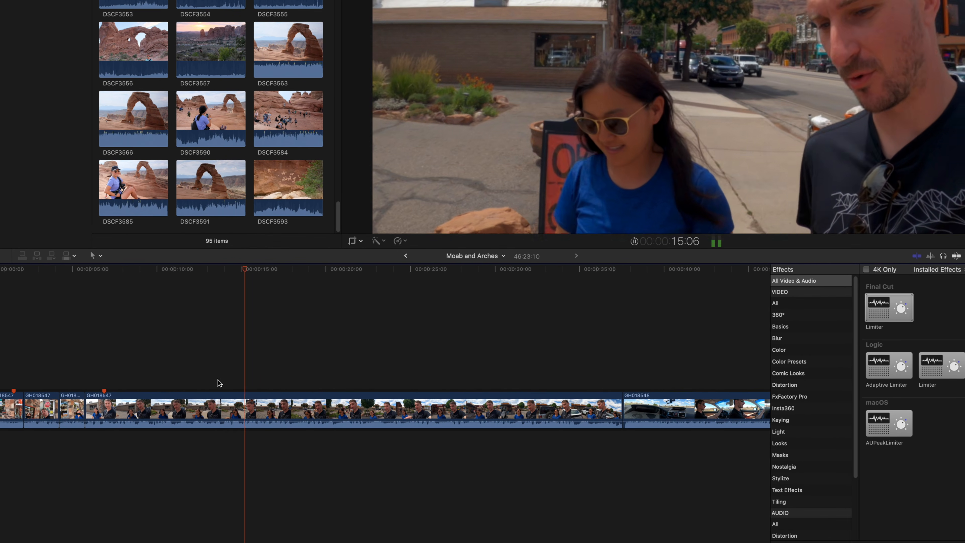
{"action": "key", "text": "space"}
{"action": "key", "text": "m"}
{"action": "double_click", "coordinate": [266, 389]}
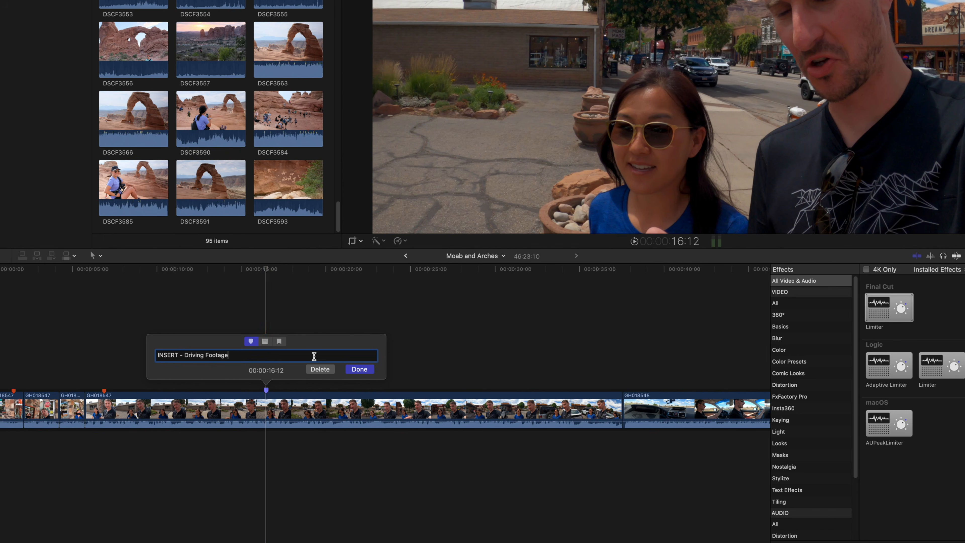
{"action": "left_click", "coordinate": [265, 341]}
{"action": "left_click", "coordinate": [359, 369]}
- Continue playback from the new marker and hide the Effects browser and the inspector
{"action": "key", "text": "space"}
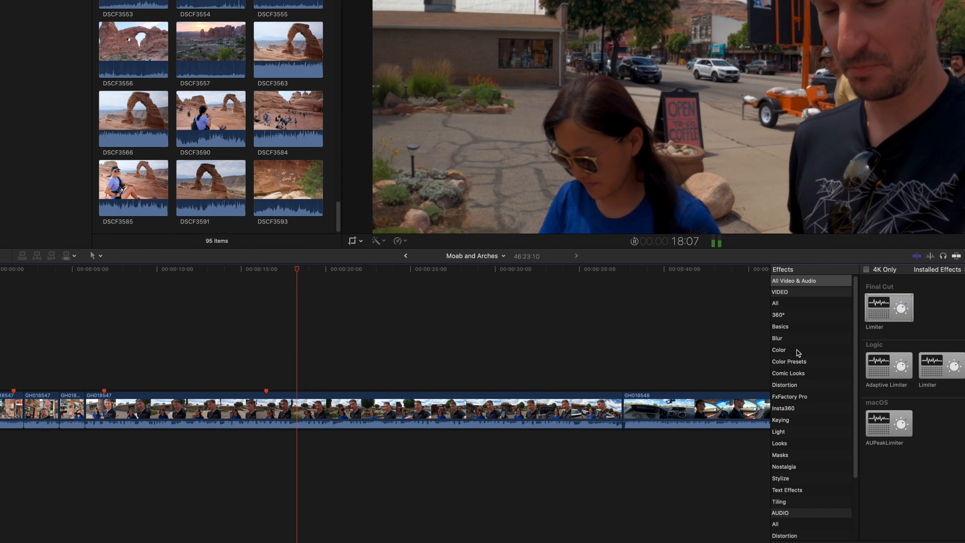
{"action": "key", "text": "super+5"}
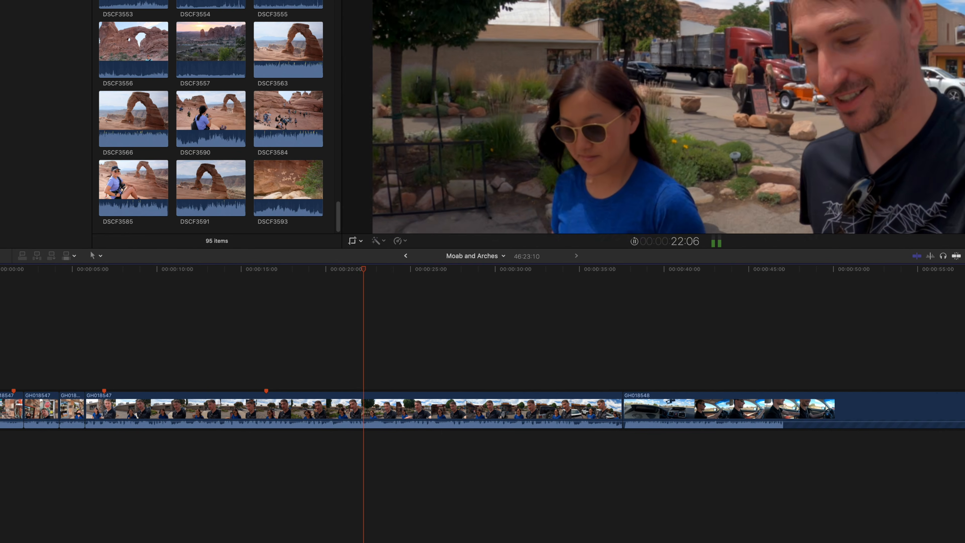
{"action": "key", "text": "super+4"}
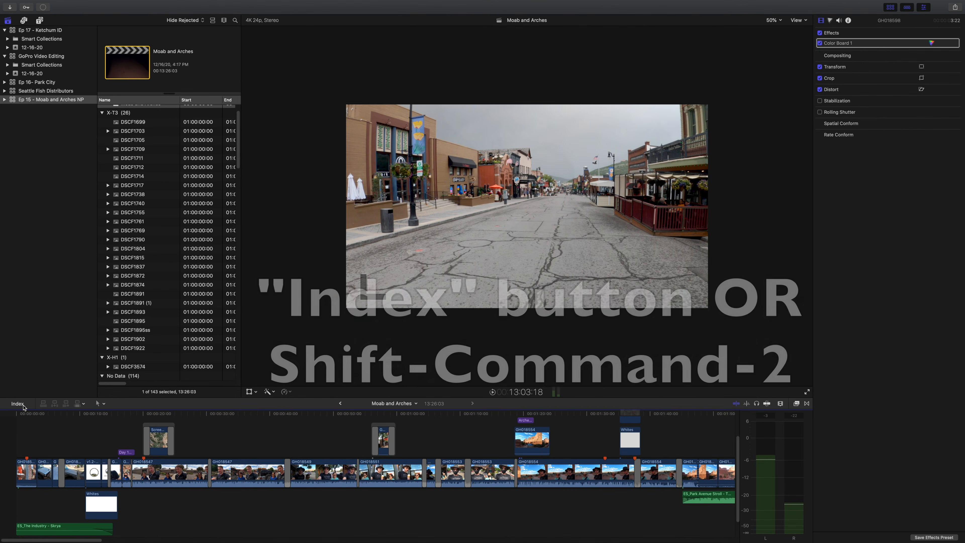
- Open the timeline index at its tags list and go to the "Map - Gateway, CO to Moab" marker
{"action": "left_click", "coordinate": [23, 406]}
{"action": "left_click", "coordinate": [23, 406]}
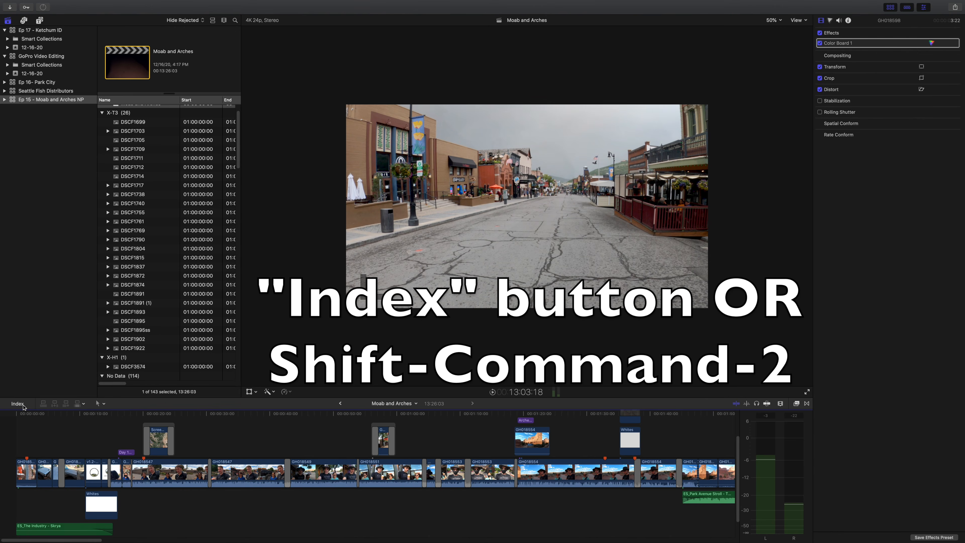
{"action": "left_click", "coordinate": [23, 406]}
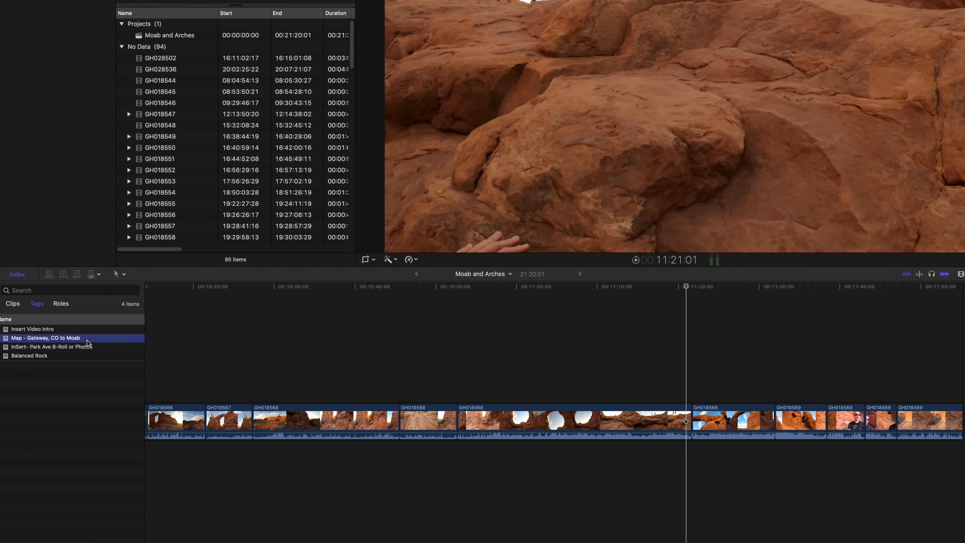
{"action": "left_click", "coordinate": [72, 458]}
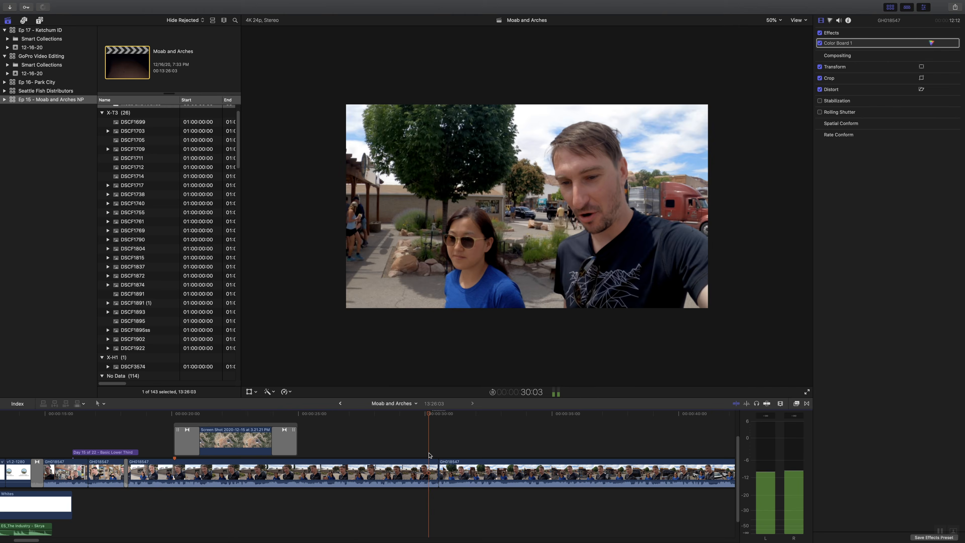
- Add an audio crossfade at the GH018547 cut near 0:30 and delete the one at the cut near 0:18
{"action": "key", "text": "space"}
{"action": "key", "text": "super+t"}
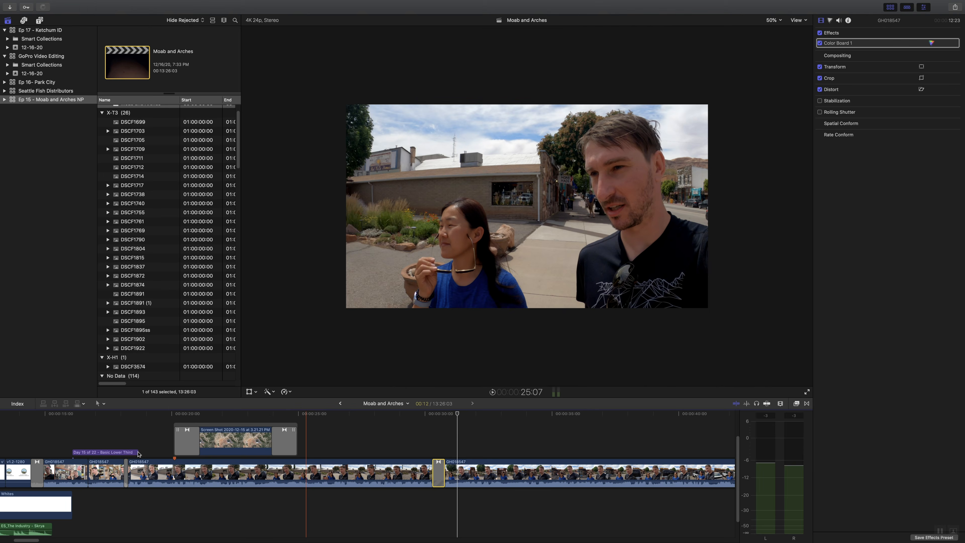
{"action": "left_click", "coordinate": [126, 473]}
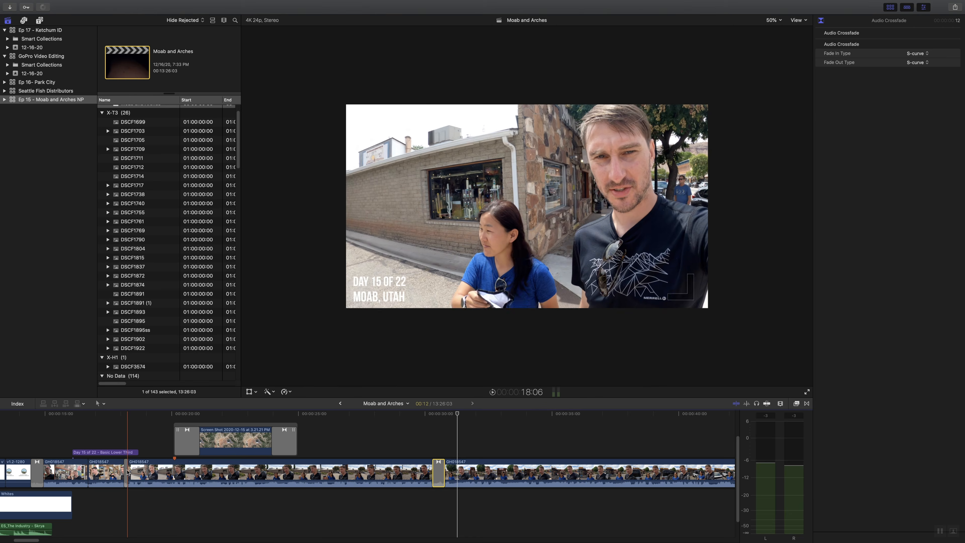
{"action": "key", "text": "Delete"}
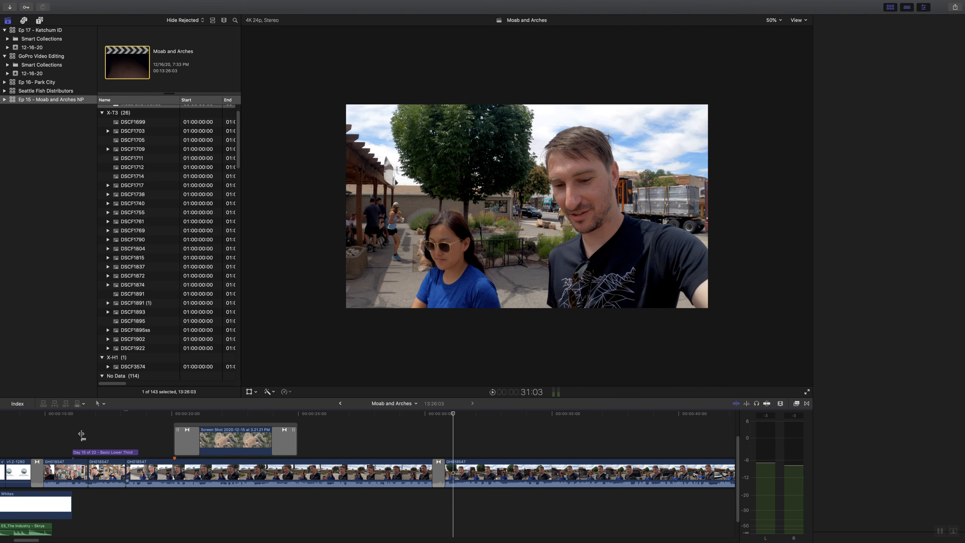
{"action": "key", "text": "space"}
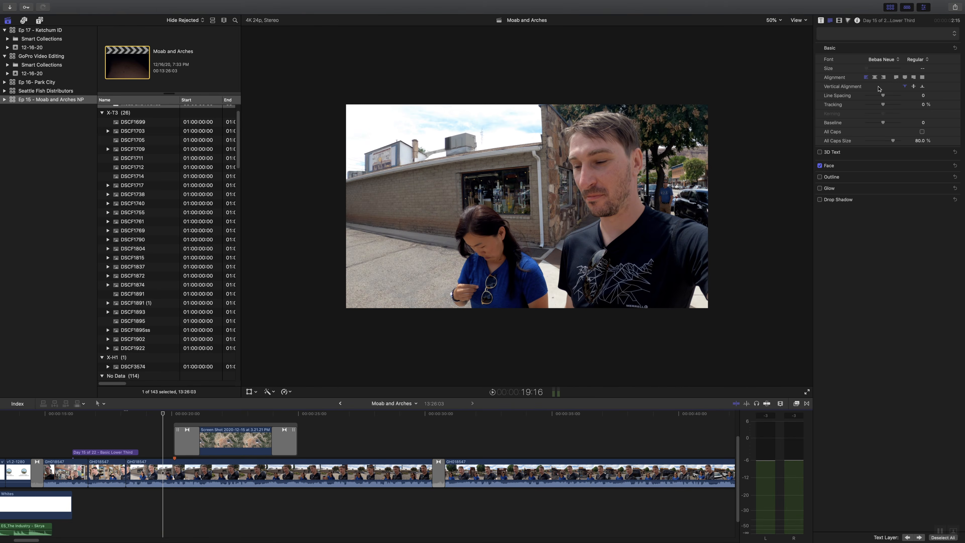
- Place the Audio Crossfade from the favorite transitions on the GH018547 cut near 0:18
{"action": "left_click", "coordinate": [807, 403]}
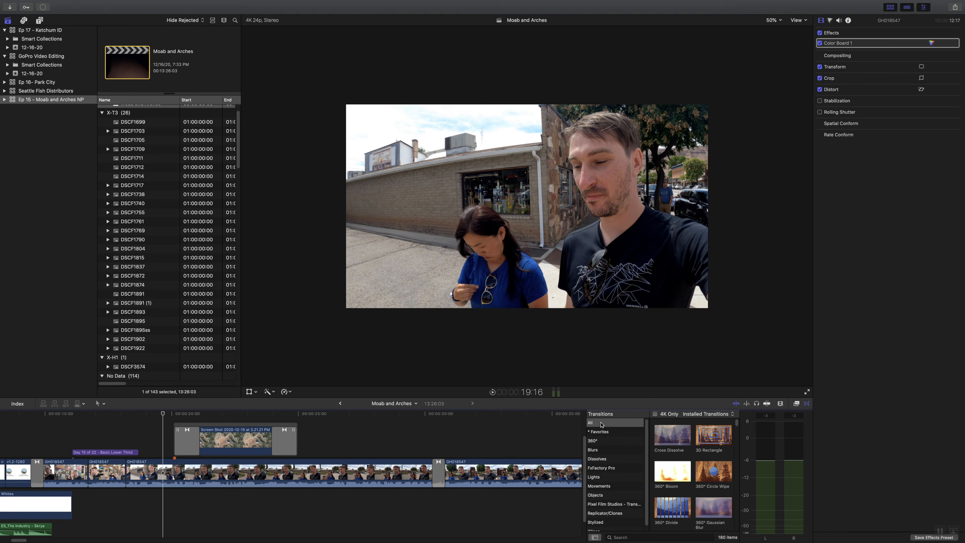
{"action": "left_click", "coordinate": [597, 432]}
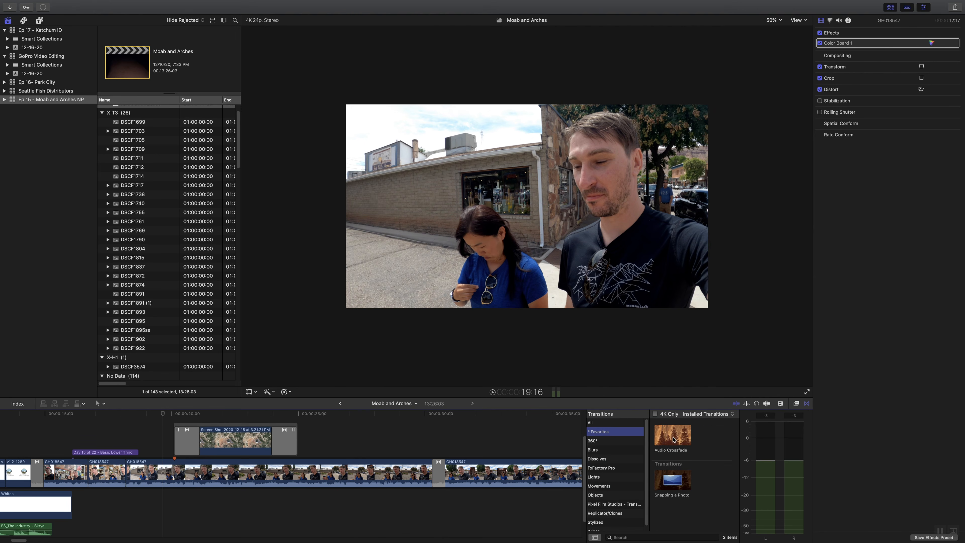
{"action": "left_click_drag", "start_coordinate": [673, 440], "coordinate": [126, 469]}
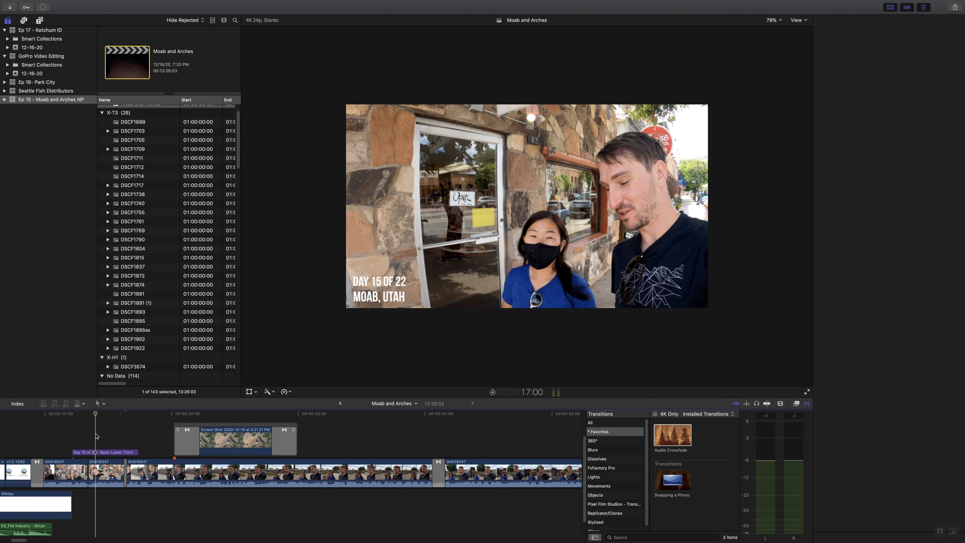
{"action": "left_click", "coordinate": [101, 451]}
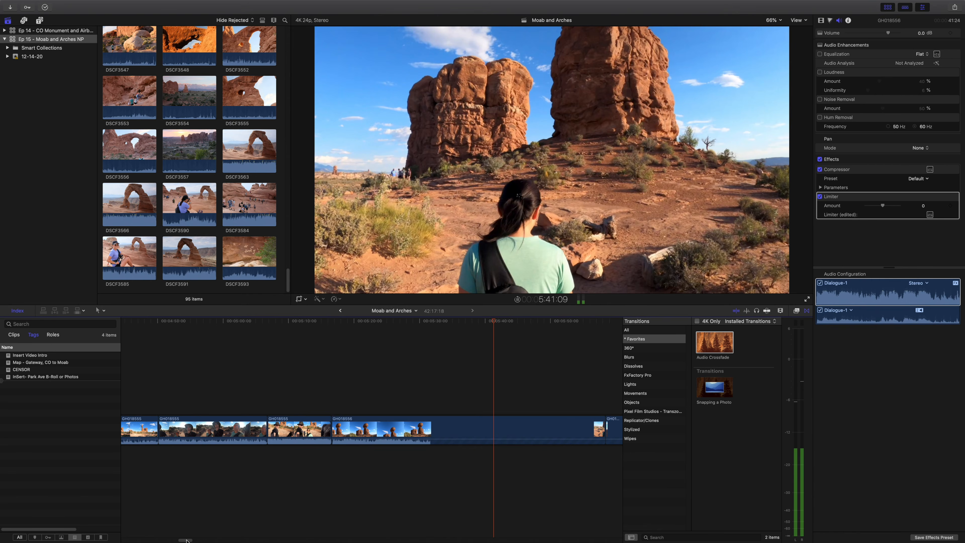
- Add a marker named "Balanced Rock" at about 5:20 on the GH018556 clip
{"action": "left_click_drag", "start_coordinate": [187, 541], "coordinate": [192, 541]}
{"action": "left_click", "coordinate": [202, 448]}
{"action": "key", "text": "m"}
{"action": "key", "text": "m"}
{"action": "type", "text": "Balanced Rock"}
{"action": "key", "text": "Return"}
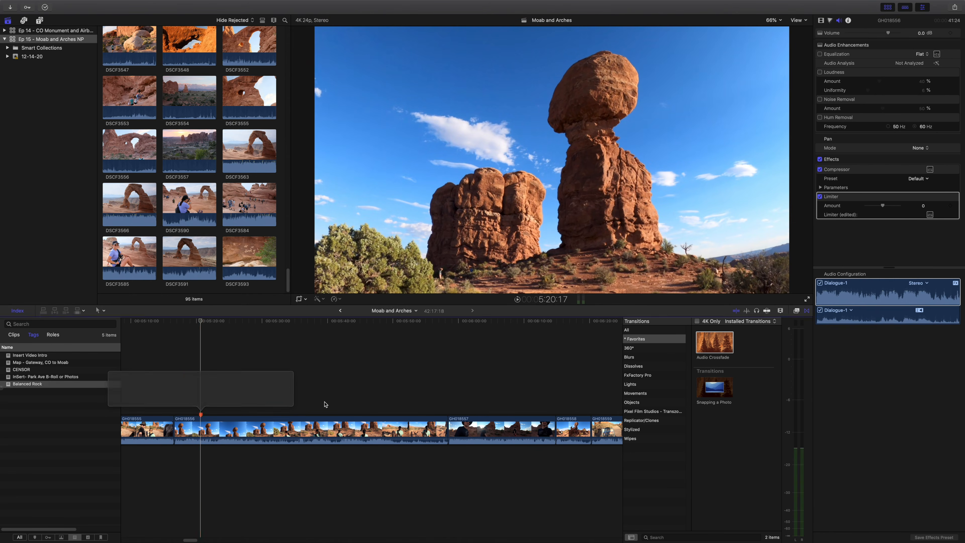
- Tighten the cuts from the end of GH018556 through the start of GH018559 by trimming unneeded footage
{"action": "key", "text": "space"}
{"action": "key", "text": "b"}
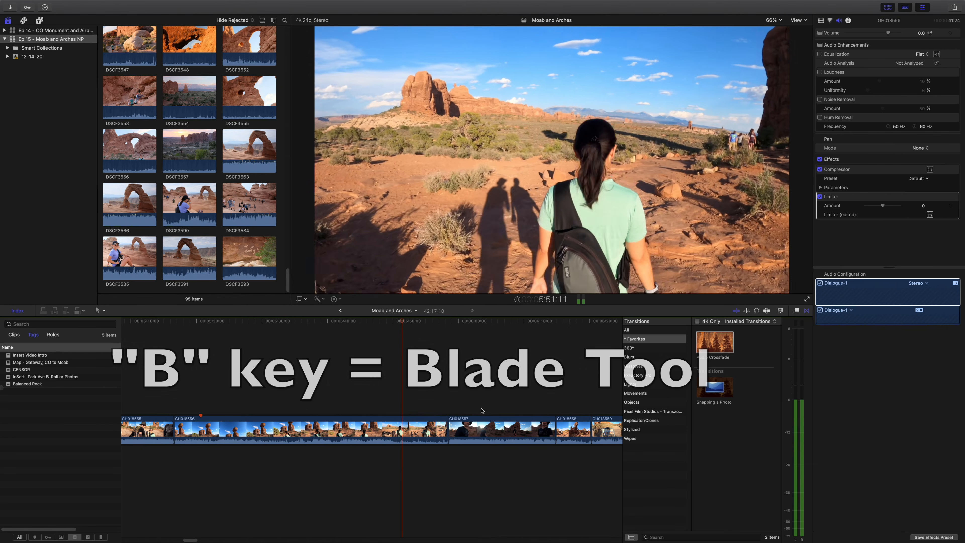
{"action": "mouse_move", "coordinate": [447, 423]}
{"action": "left_mouse_down"}
{"action": "mouse_move", "coordinate": [421, 421]}
{"action": "mouse_move", "coordinate": [444, 418]}
{"action": "left_mouse_up"}
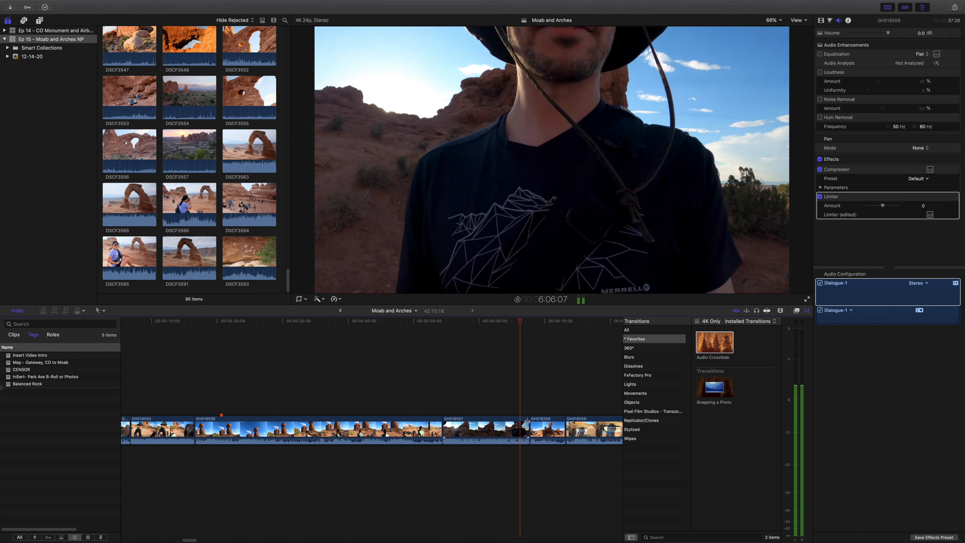
{"action": "left_click_drag", "start_coordinate": [525, 420], "coordinate": [555, 426]}
{"action": "left_click_drag", "start_coordinate": [190, 540], "coordinate": [196, 540]}
{"action": "left_click_drag", "start_coordinate": [349, 423], "coordinate": [354, 423]}
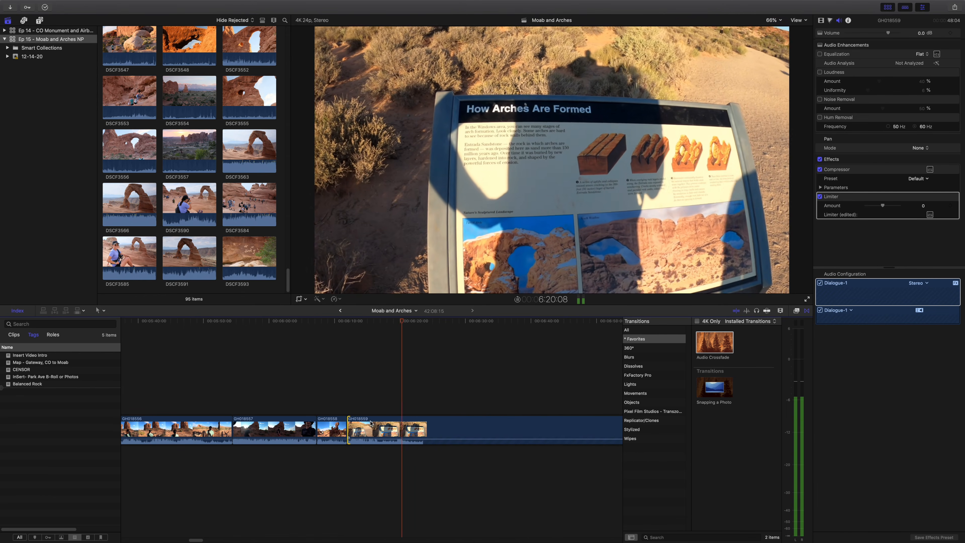
- Trim the end of GH018559 and remove about six seconds from the start of GH018560
{"action": "key", "text": "super+minus"}
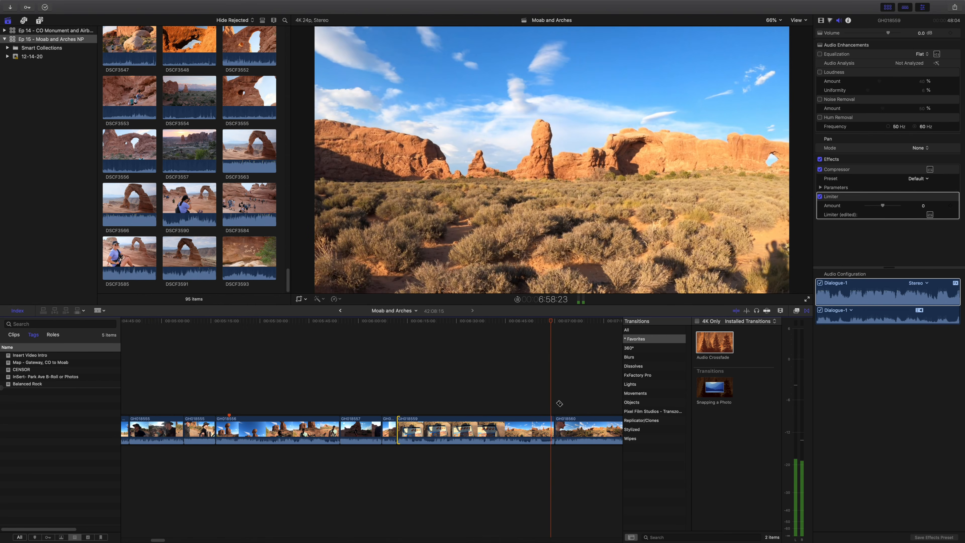
{"action": "left_click_drag", "start_coordinate": [157, 540], "coordinate": [163, 539]}
{"action": "key", "text": "a"}
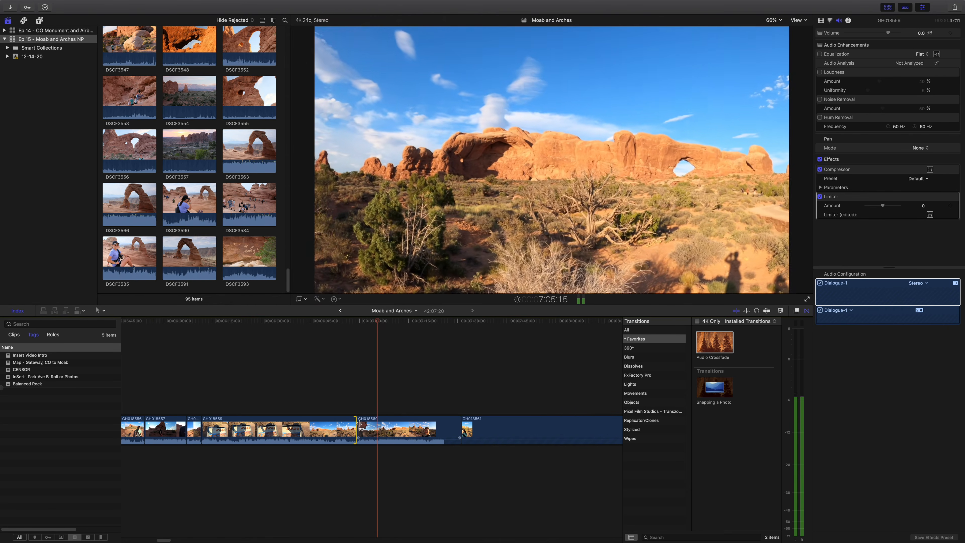
{"action": "left_click_drag", "start_coordinate": [360, 423], "coordinate": [380, 423]}
{"action": "left_click", "coordinate": [376, 408]}
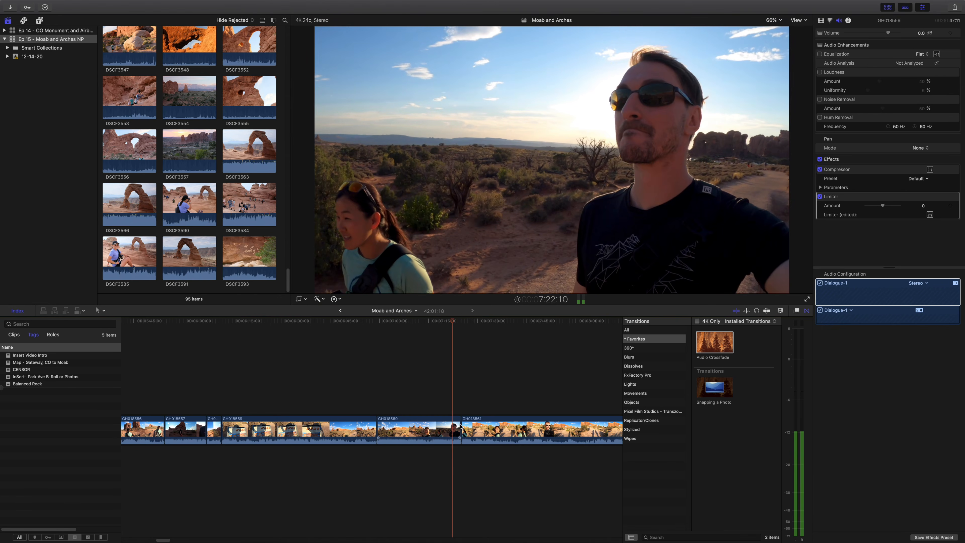
- Trim the end of GH018560 near 7:22 at its cut with GH018561 and play back the result
{"action": "key", "text": "space"}
{"action": "key", "text": "super+equal"}
{"action": "key", "text": "super+equal"}
{"action": "key", "text": "alt+bracketright"}
{"action": "left_click_drag", "start_coordinate": [464, 429], "coordinate": [446, 422]}
{"action": "key", "text": "space"}
{"action": "left_click", "coordinate": [438, 399]}
{"action": "key", "text": "space"}
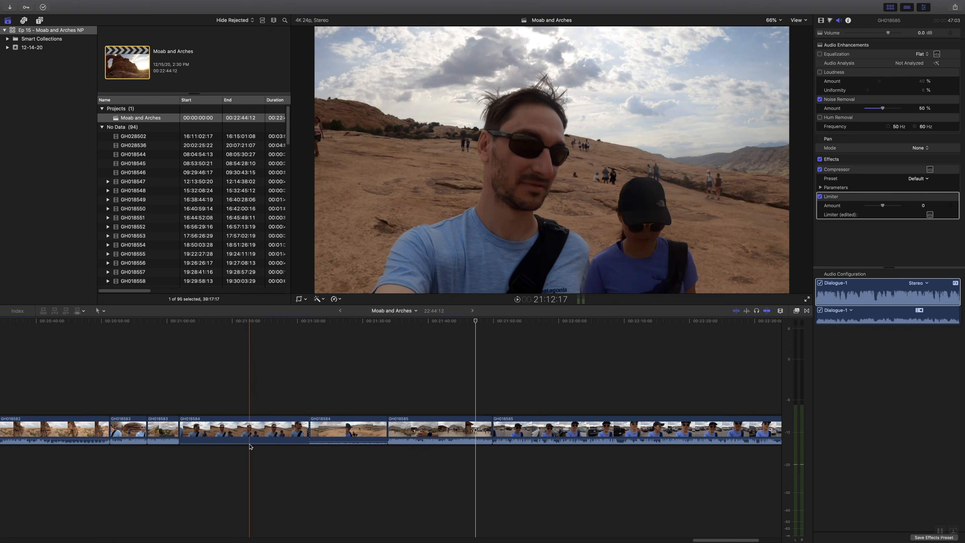
- Lower the volume of the first GH018584 clip, which spans 21:15, and delete that clip
{"action": "left_click_drag", "start_coordinate": [250, 445], "coordinate": [250, 441]}
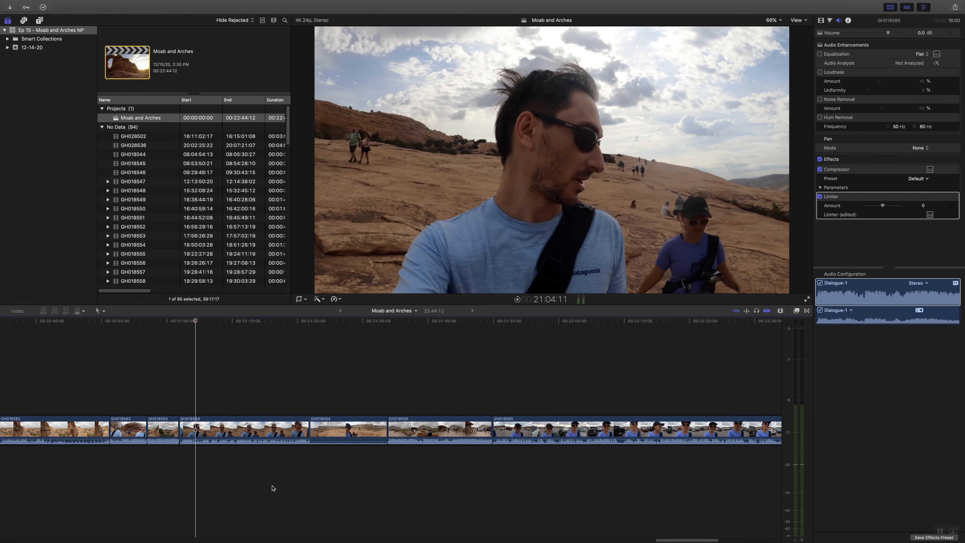
{"action": "left_click_drag", "start_coordinate": [654, 540], "coordinate": [638, 540]}
{"action": "key", "text": "space"}
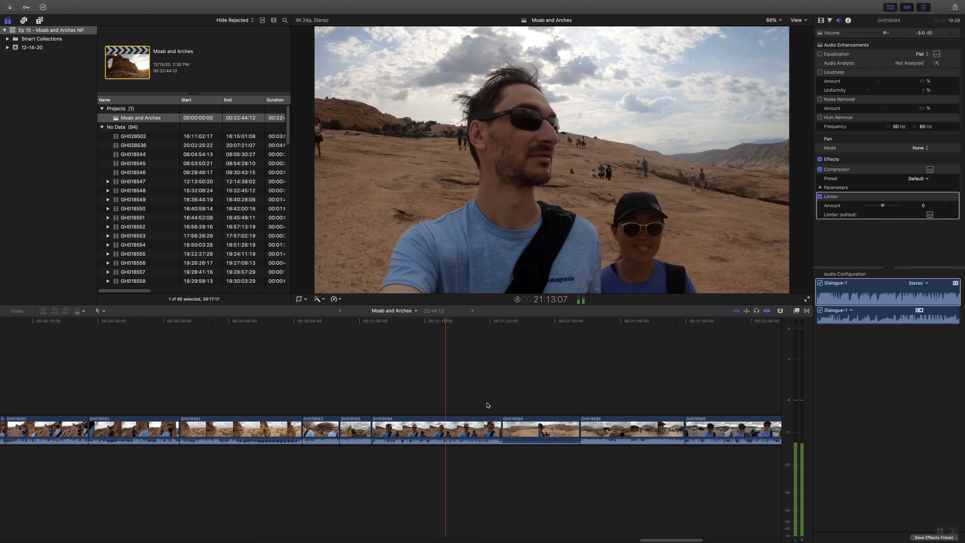
{"action": "mouse_move", "coordinate": [475, 439]}
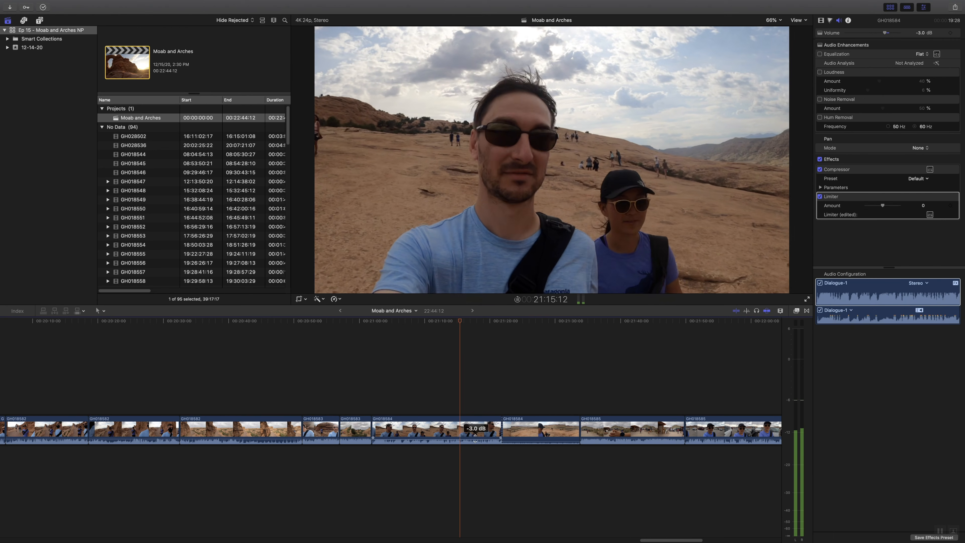
{"action": "left_click_drag", "start_coordinate": [475, 439], "coordinate": [475, 446]}
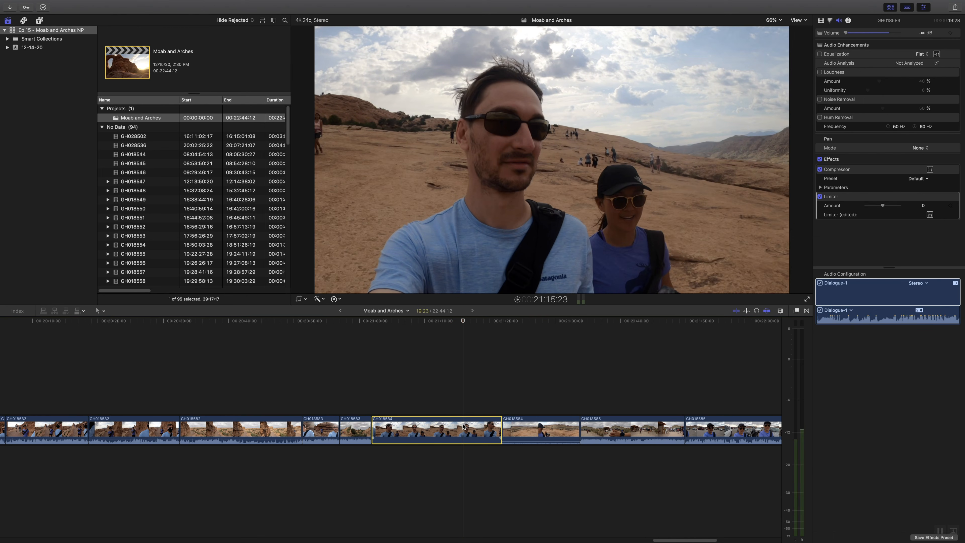
{"action": "key", "text": "Delete"}
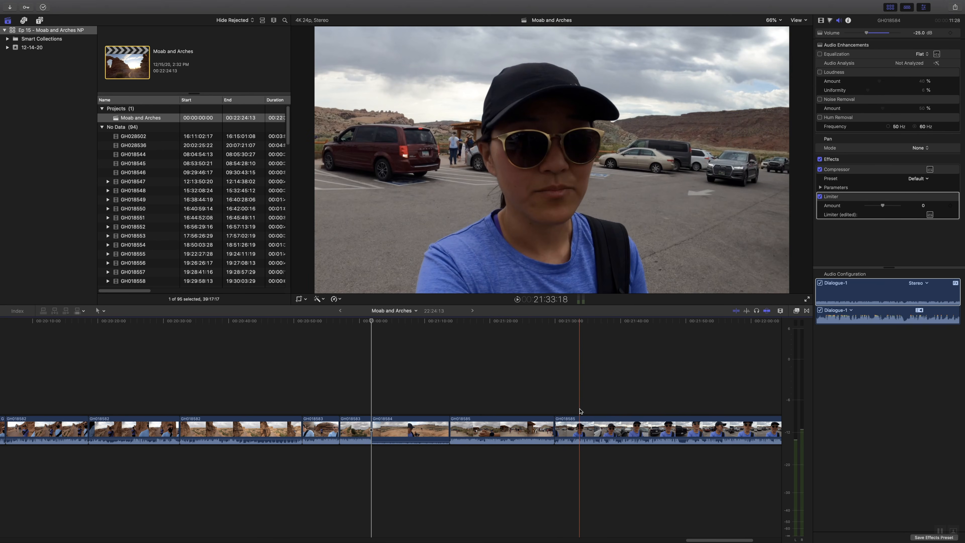
- Play the GH018585 clip from about 21:33 and compare its audio with Noise Removal switched off and back on
{"action": "key", "text": "space"}
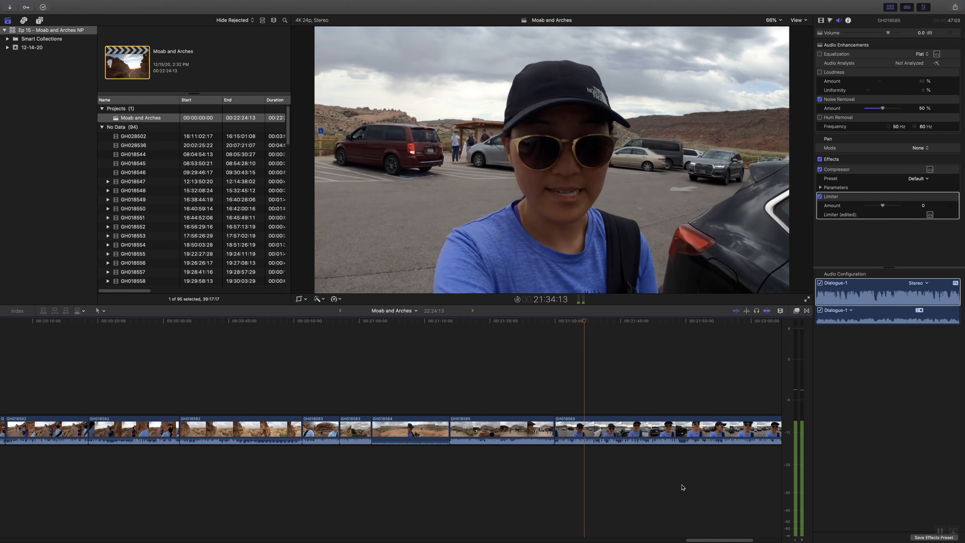
{"action": "left_click", "coordinate": [819, 99]}
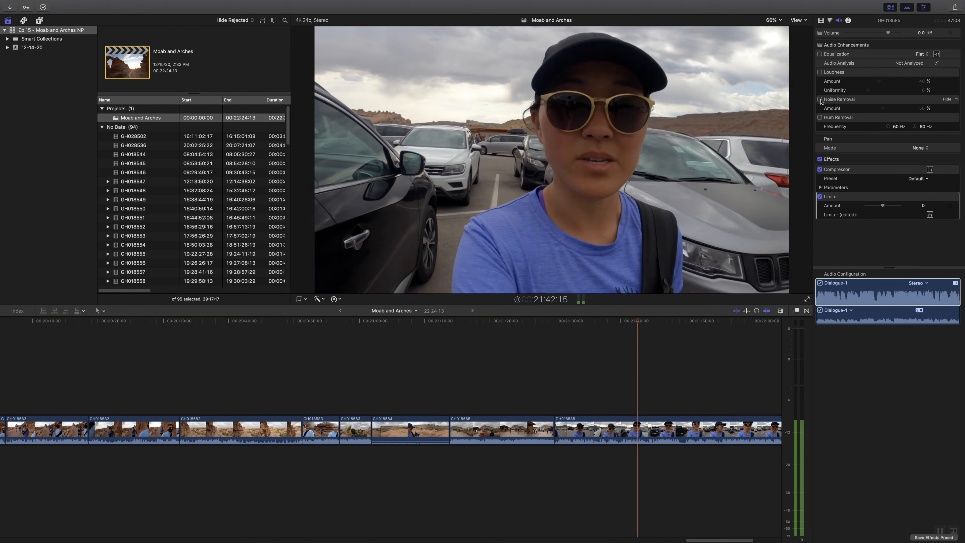
{"action": "left_click", "coordinate": [820, 100]}
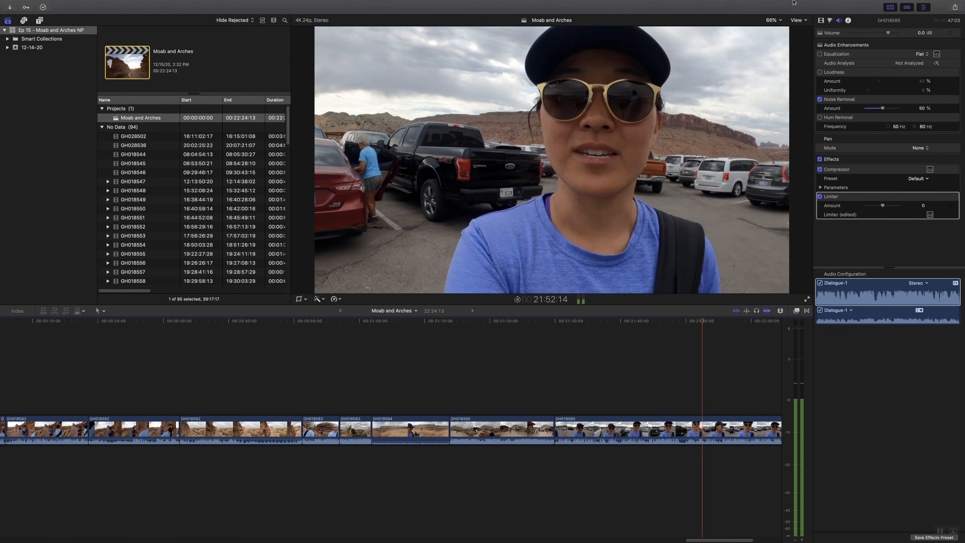
{"action": "mouse_move", "coordinate": [793, 1]}
{"action": "left_click", "coordinate": [745, 4]}
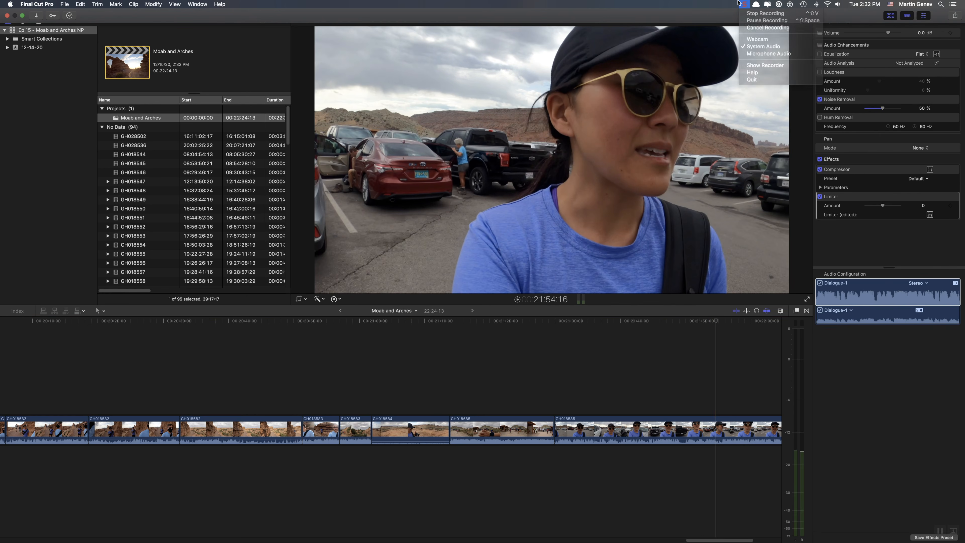
{"action": "left_click", "coordinate": [738, 3]}
- Play the opening section from about 0:16 and delete the roughly seven-second street piece around 0:46
{"action": "left_click_drag", "start_coordinate": [701, 540], "coordinate": [732, 541]}
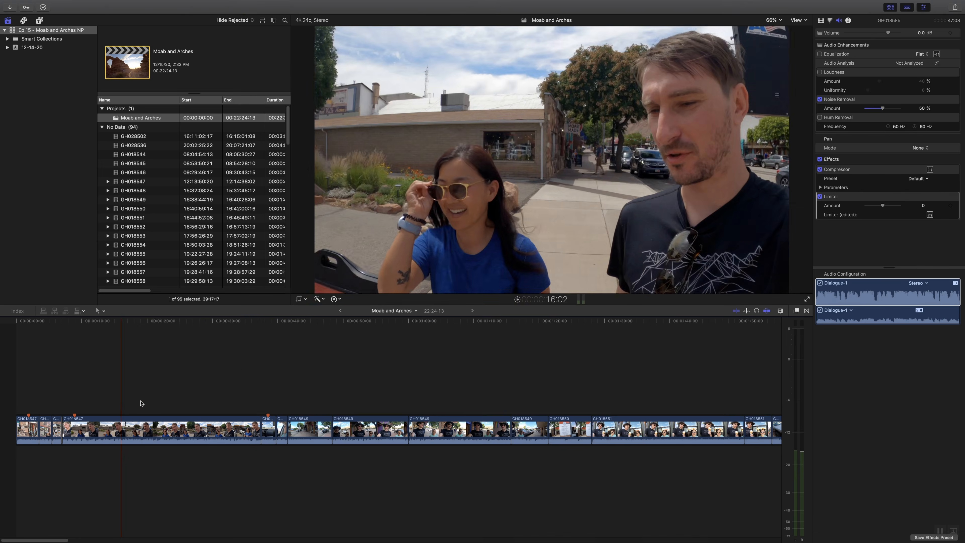
{"action": "key", "text": "space"}
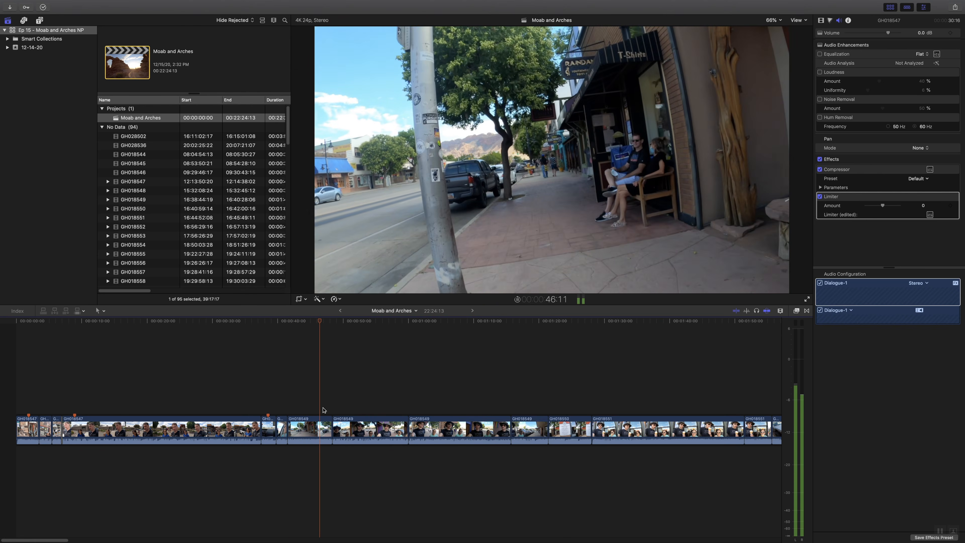
{"action": "key", "text": "space"}
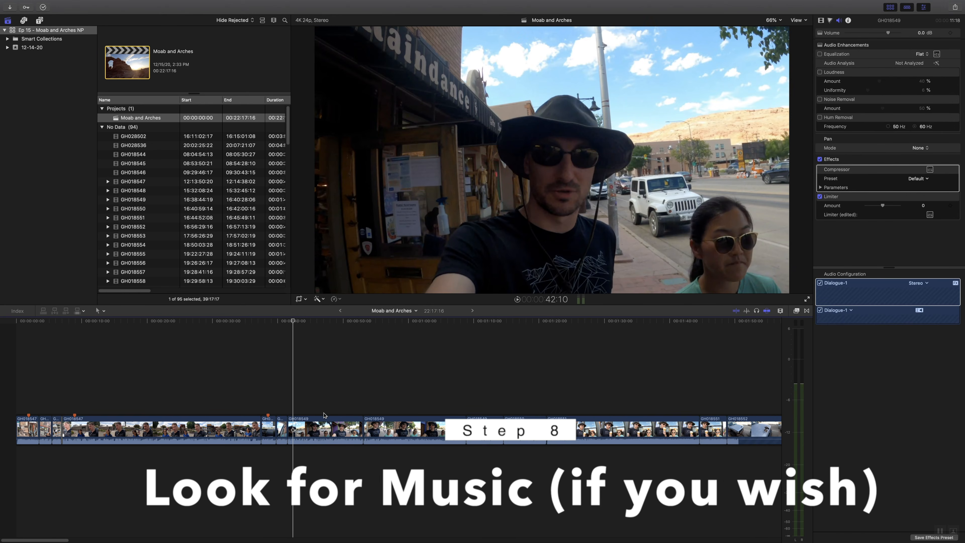
- Review the following GH018549 footage and delete the two short clips in front of it, starting at about 0:37
{"action": "key", "text": "space"}
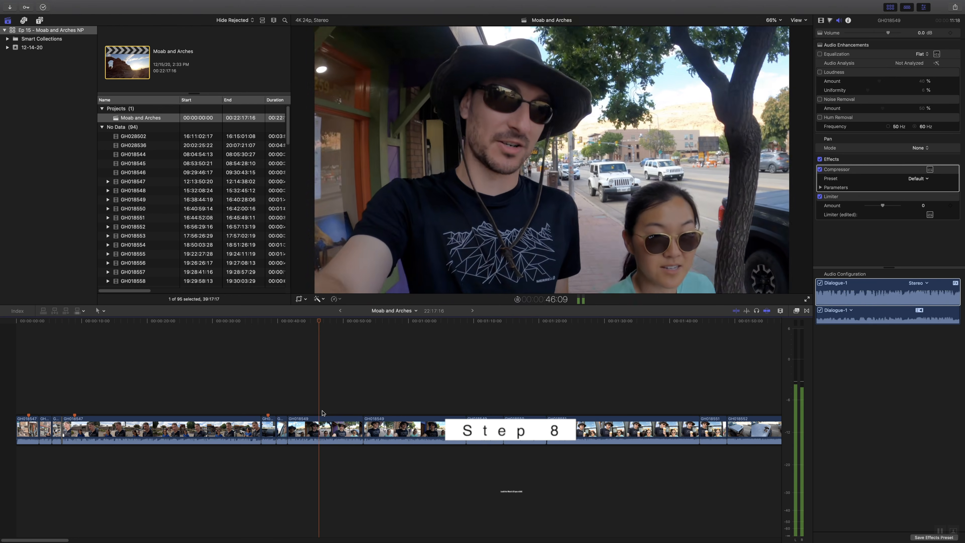
{"action": "key", "text": "space"}
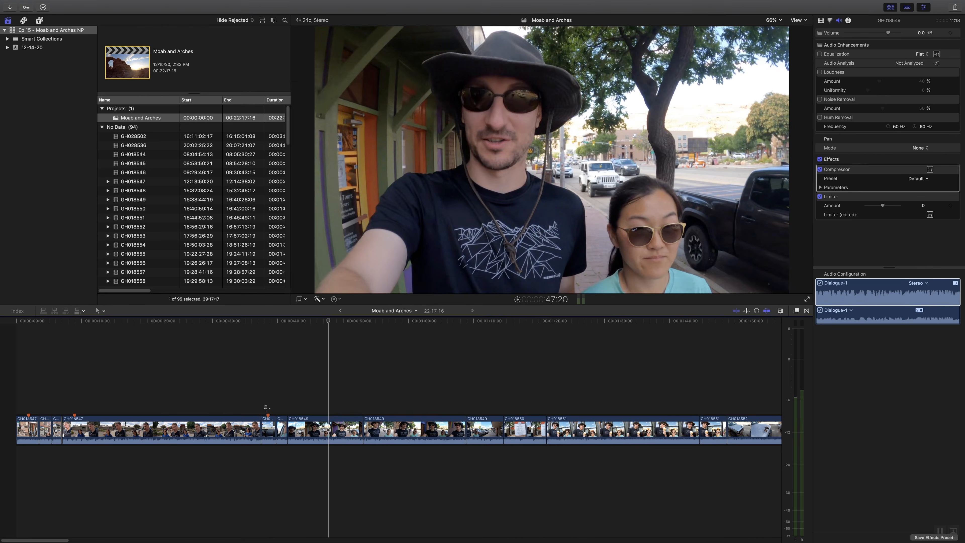
{"action": "key", "text": "Delete"}
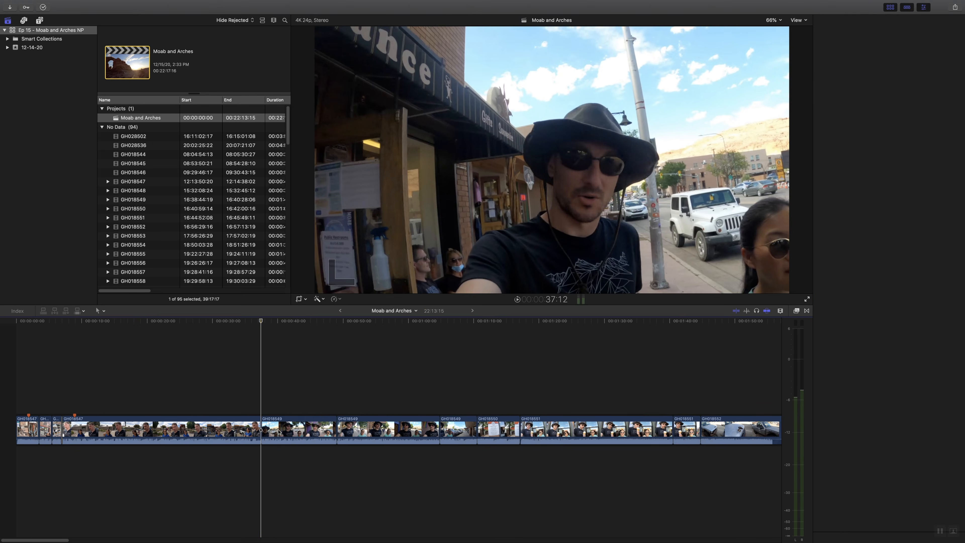
- Play back the GH018549 footage after the 0:37 cut and skip ahead to about 1:05
{"action": "left_click", "coordinate": [272, 416]}
{"action": "key", "text": "space"}
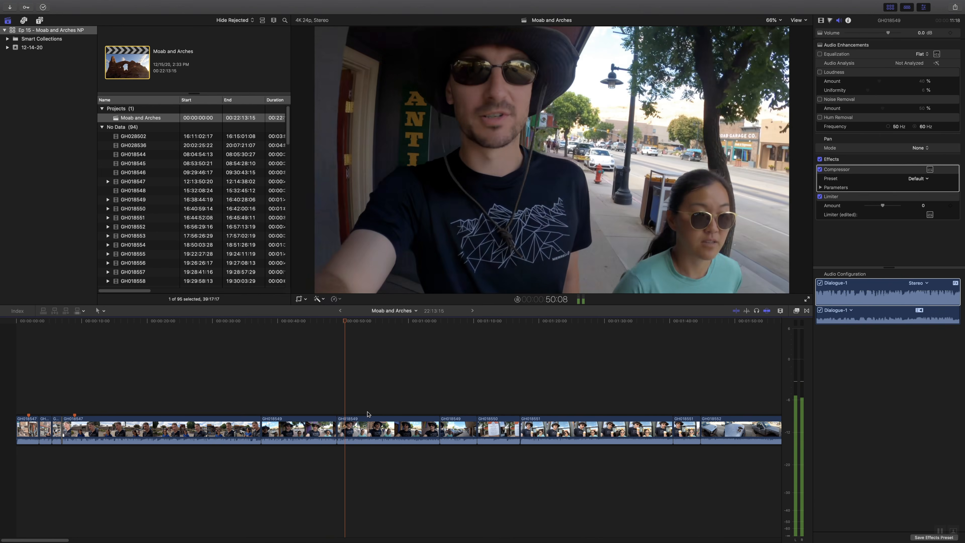
{"action": "left_click", "coordinate": [439, 409]}
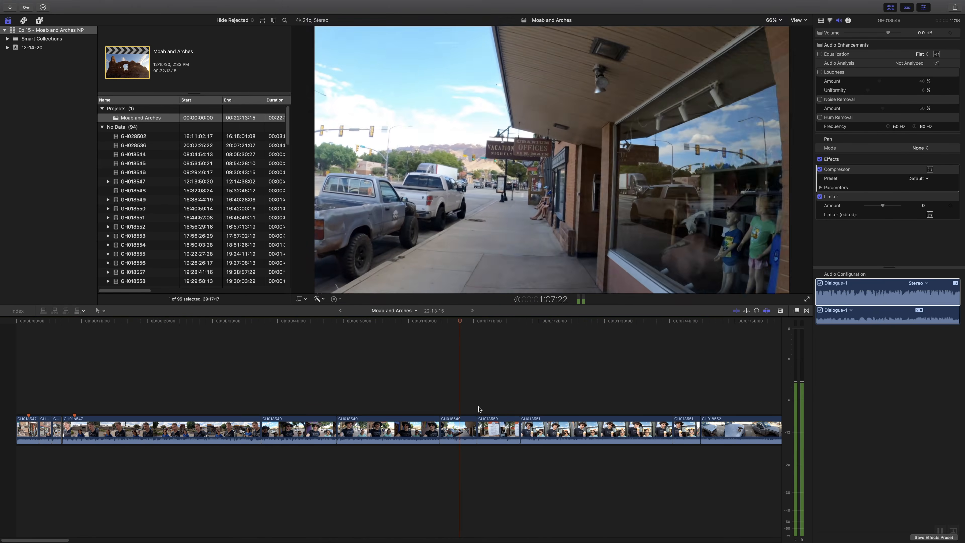
- Delete the two GH018549 street clips between about 0:49 and 1:10 on the timeline, just before GH018550
{"action": "left_click", "coordinate": [478, 409]}
{"action": "key", "text": "space"}
{"action": "left_click_drag", "start_coordinate": [388, 403], "coordinate": [443, 427]}
{"action": "key", "text": "Delete"}
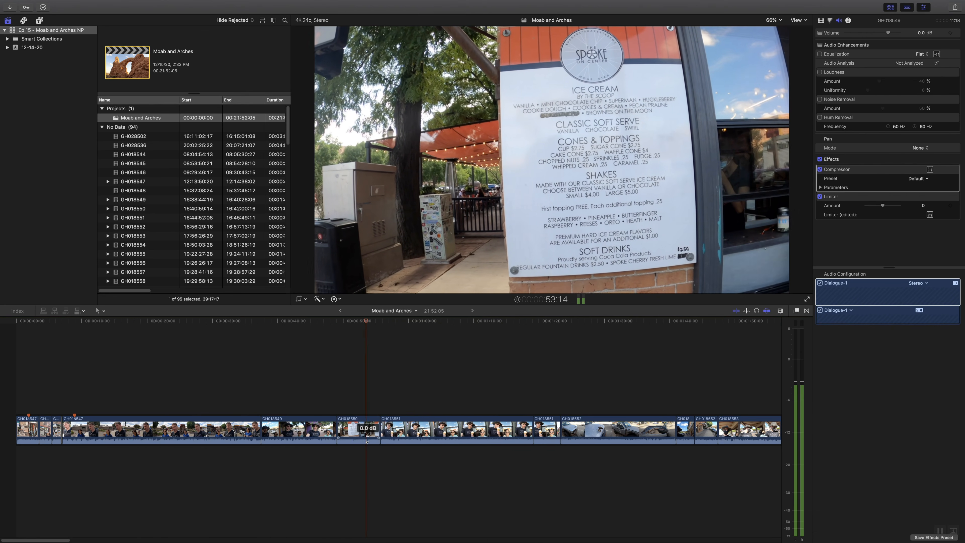
- Lower the GH018550 menu clip's volume to -14 dB and trim about two seconds off its end
{"action": "left_click", "coordinate": [378, 415]}
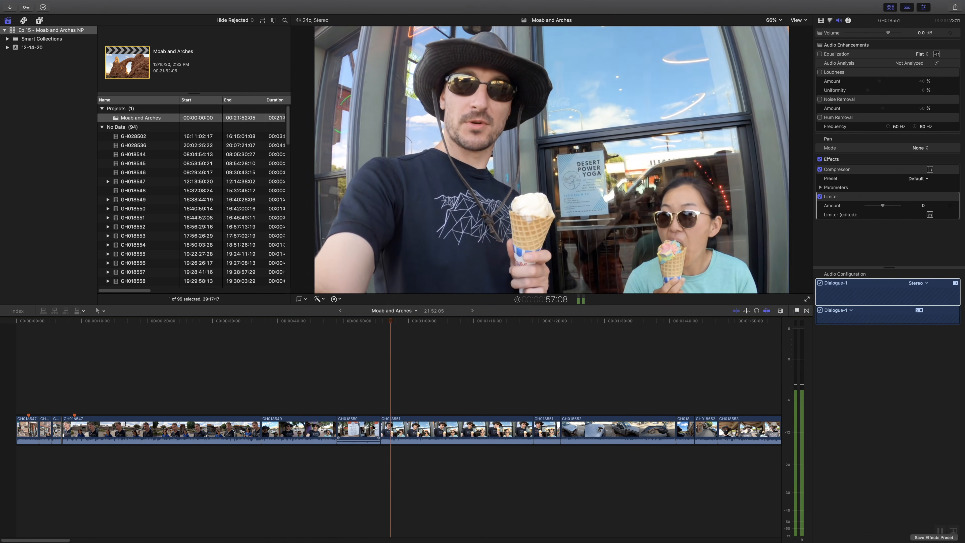
{"action": "left_click_drag", "start_coordinate": [377, 426], "coordinate": [366, 426]}
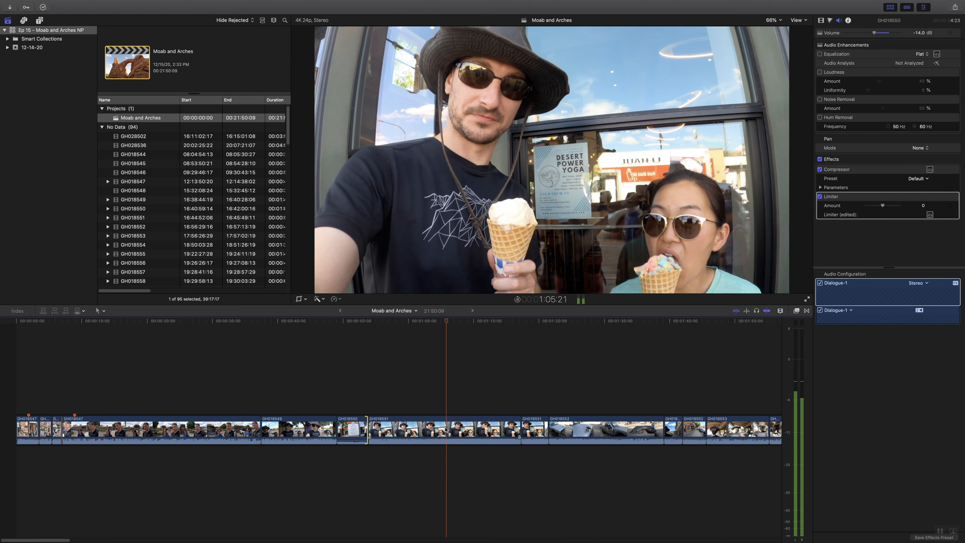
- Cut the GH018551 ice cream clip at about 1:07 and delete the piece after the cut
{"action": "key", "text": "space"}
{"action": "key", "text": "b"}
{"action": "left_click", "coordinate": [453, 432]}
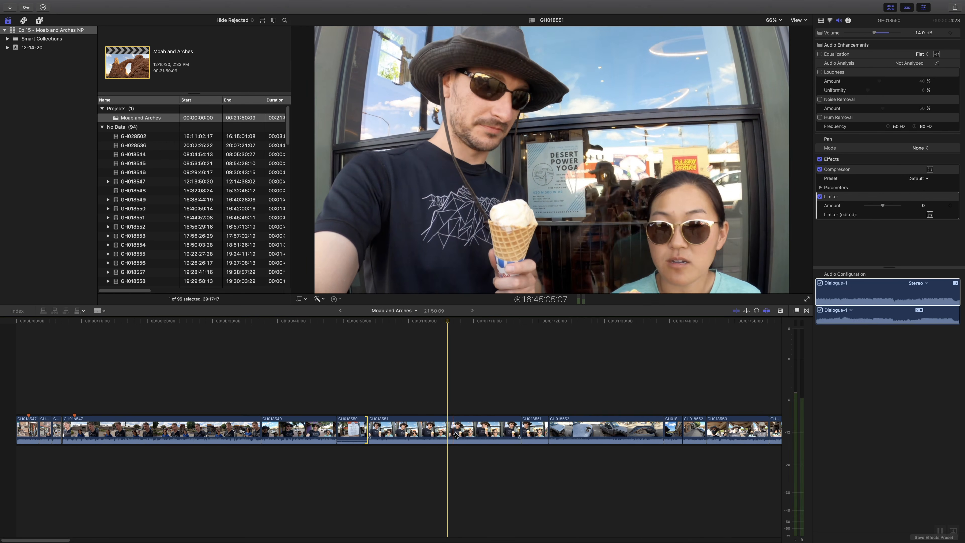
{"action": "key", "text": "a"}
{"action": "left_click", "coordinate": [473, 432]}
{"action": "key", "text": "Delete"}
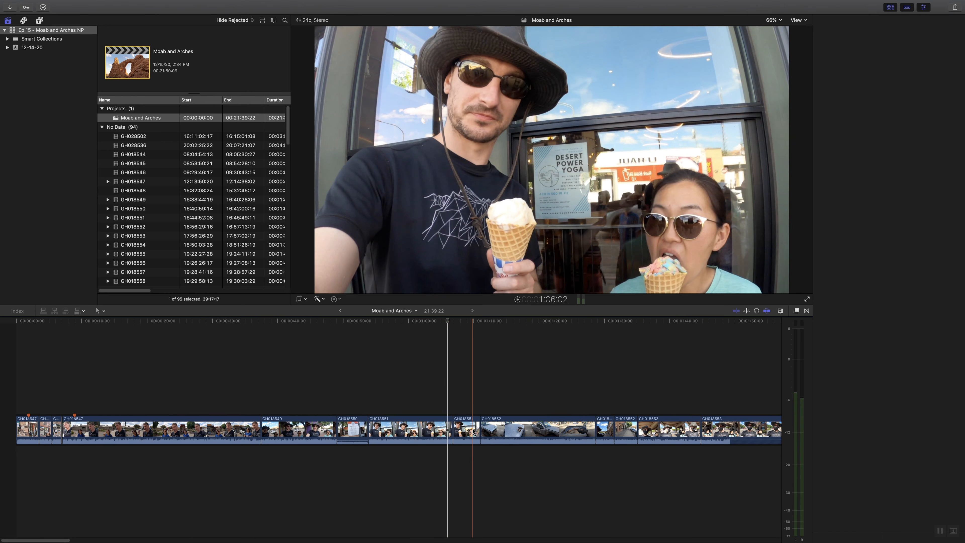
- Play on into the GH018552 truck clip, cut it at about 1:16 and delete the roughly four-second piece before the cut
{"action": "left_click", "coordinate": [470, 422]}
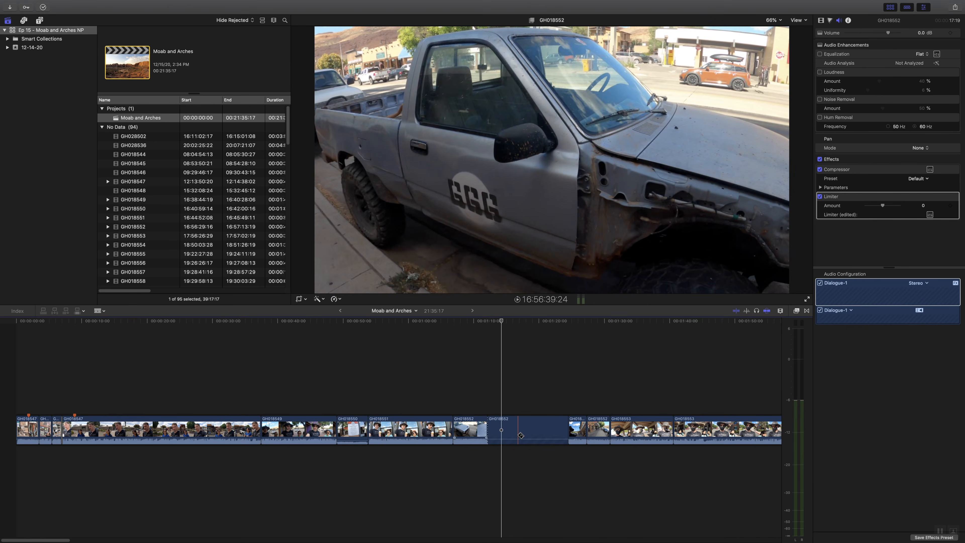
{"action": "key", "text": "space"}
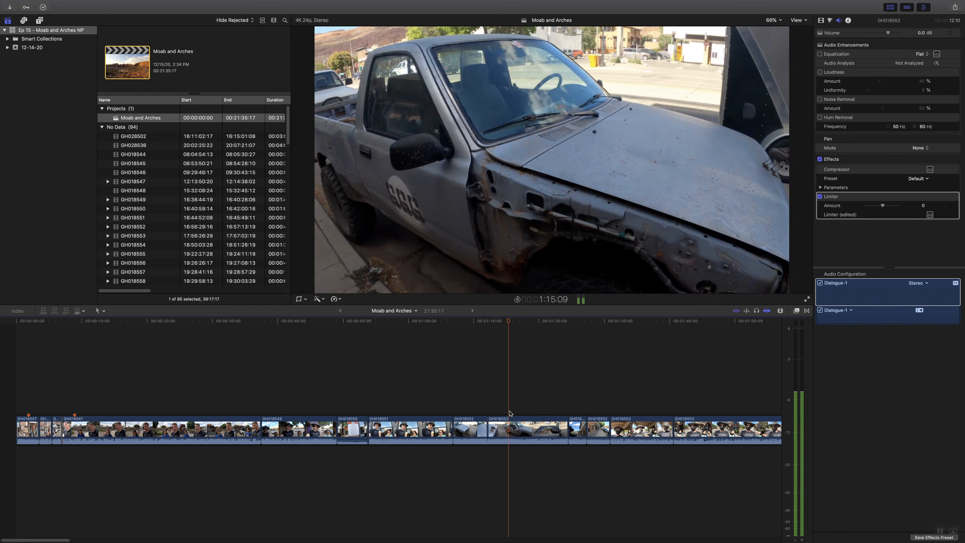
{"action": "key", "text": "space"}
{"action": "key", "text": "super+b"}
{"action": "left_click", "coordinate": [503, 430]}
{"action": "key", "text": "Delete"}
{"action": "key", "text": "space"}
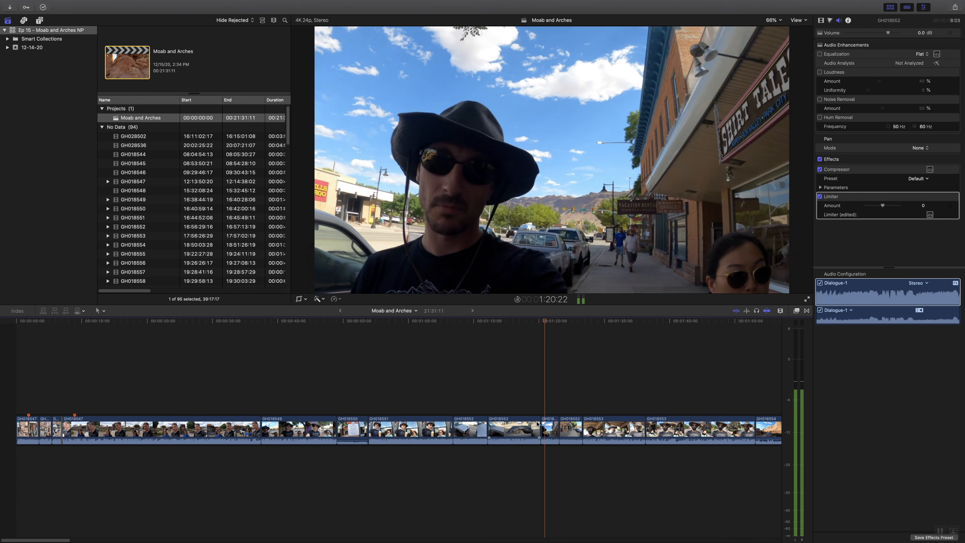
- Extend the end of the shortened GH018552 truck clip by slightly less than a second and play across the edit
{"action": "key", "text": "space"}
{"action": "left_click_drag", "start_coordinate": [537, 423], "coordinate": [543, 423]}
{"action": "key", "text": "space"}
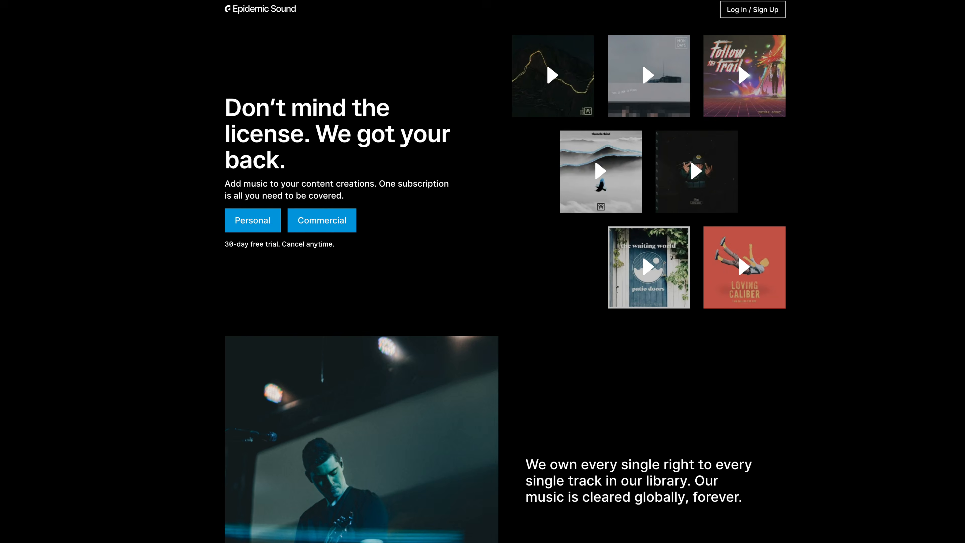
- Switch to Epidemic Sound in the browser, look through its site and search the music library for "explore"
{"action": "scroll", "coordinate": [505, 285], "scroll_direction": "down", "scroll_amount": 5}
{"action": "scroll", "coordinate": [505, 285], "scroll_direction": "down", "scroll_amount": 5}
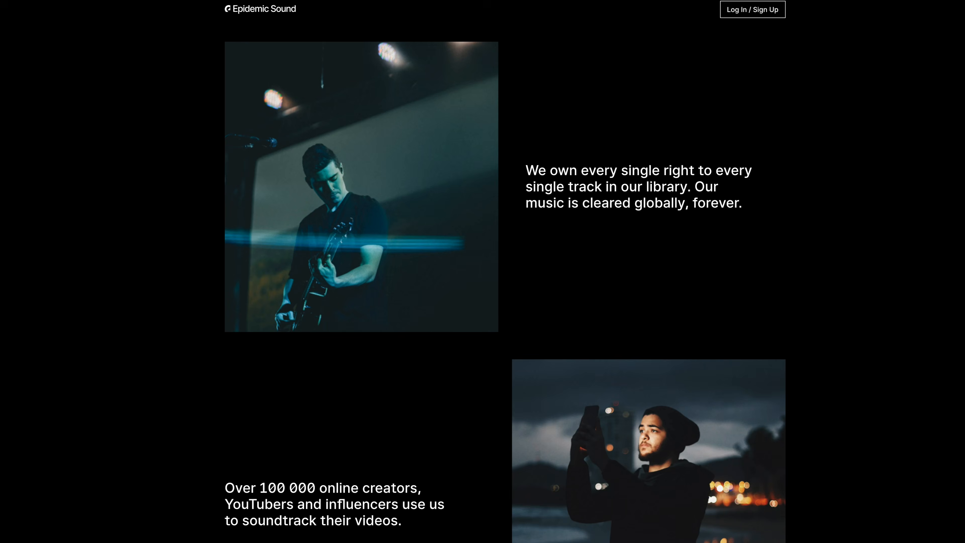
{"action": "scroll", "coordinate": [505, 285], "scroll_direction": "down", "scroll_amount": 3}
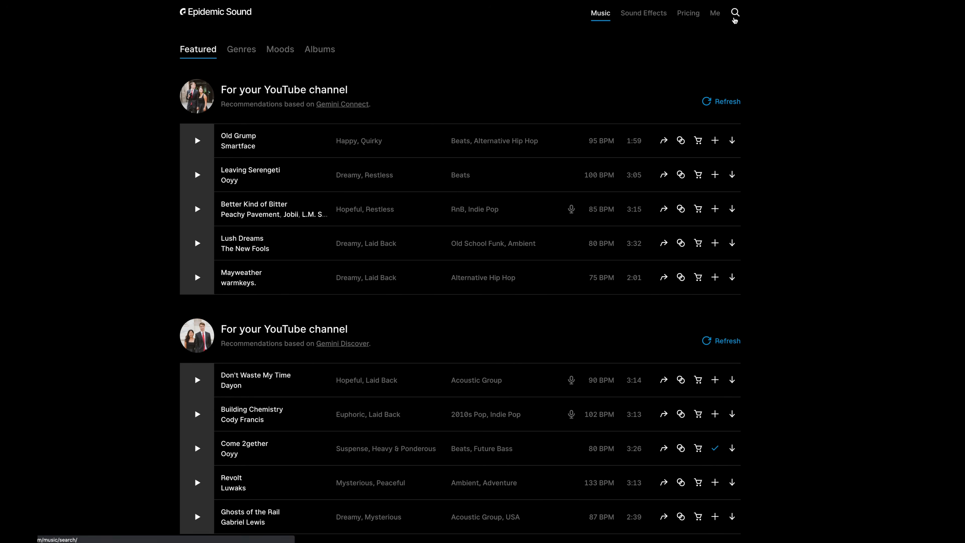
{"action": "left_click", "coordinate": [735, 12]}
{"action": "type", "text": "expl"}
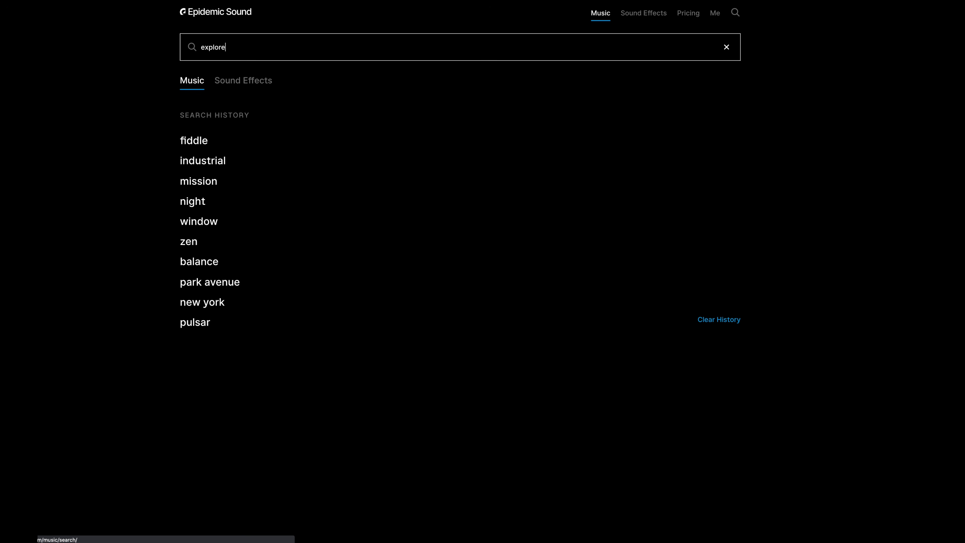
{"action": "type", "text": "ore"}
{"action": "key", "text": "Return"}
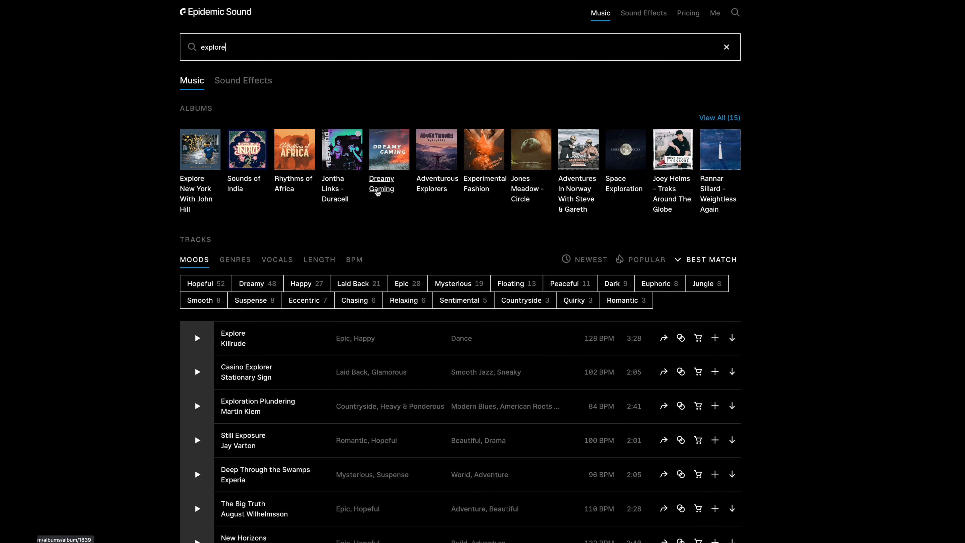
- Look at the Adventurous Explorers album and the Sounds of India album from the search results
{"action": "left_click", "coordinate": [427, 196]}
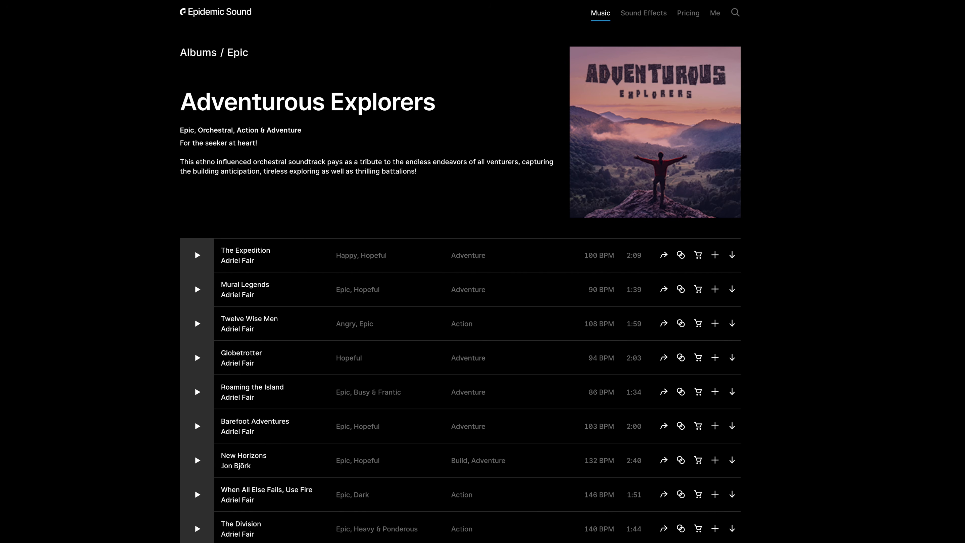
{"action": "left_click", "coordinate": [17, 1]}
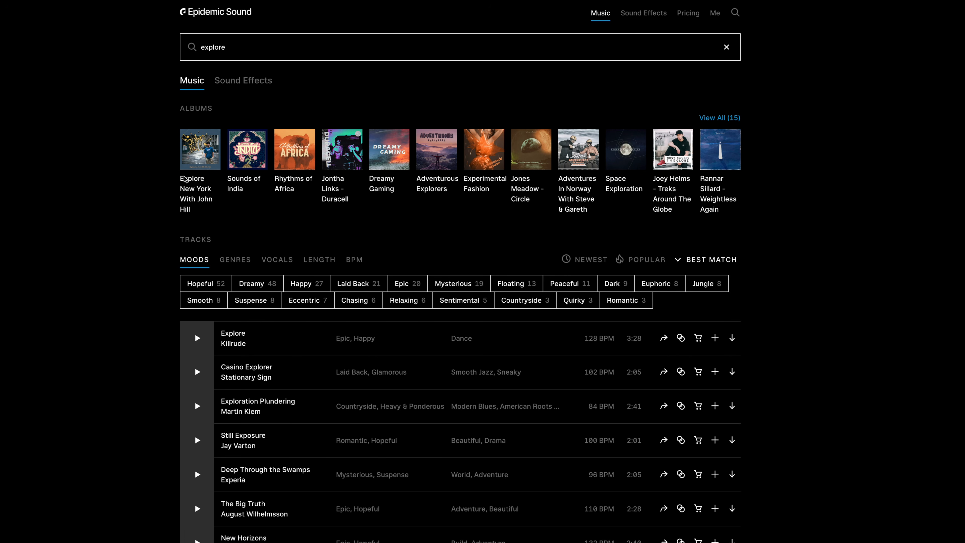
{"action": "left_click", "coordinate": [232, 189]}
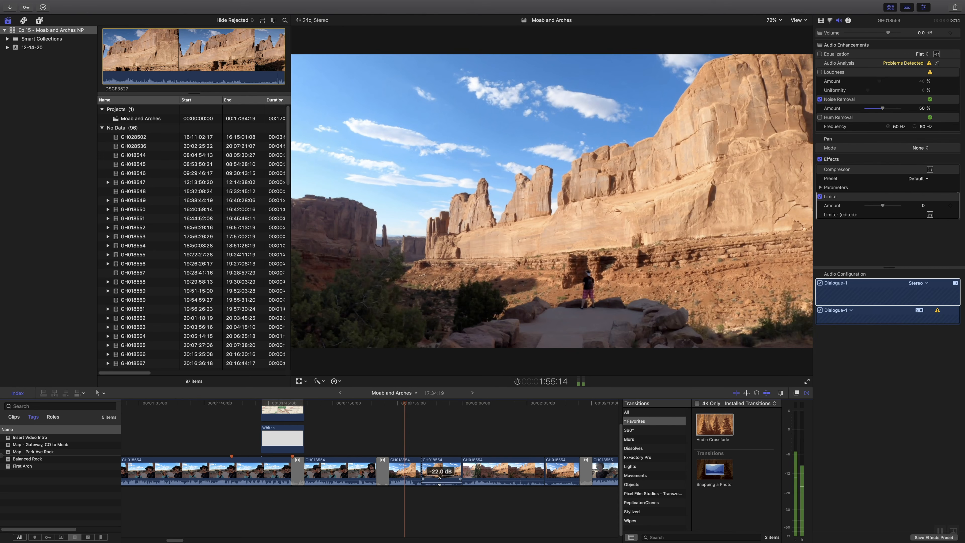
- Switch back to Final Cut Pro and play the timeline from about 2:09 across the transition into GH018555
{"action": "left_click_drag", "start_coordinate": [440, 481], "coordinate": [440, 480]}
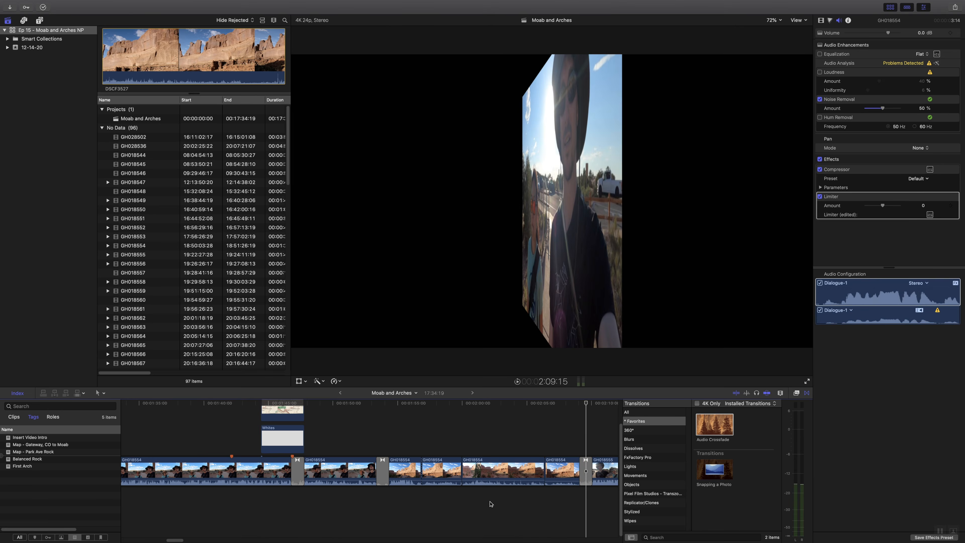
{"action": "key", "text": "space"}
{"action": "key", "text": "space"}
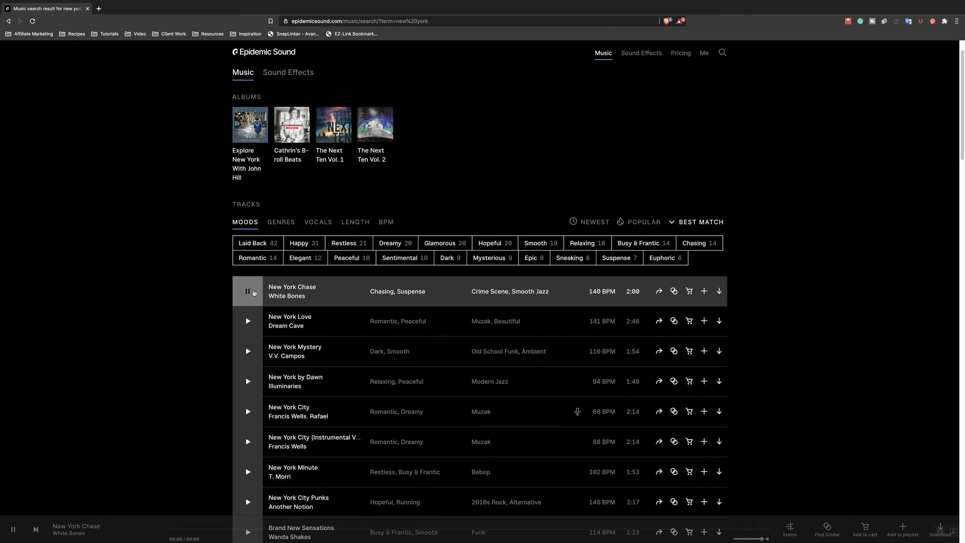
- Switch to the Epidemic Sound results for "new york", sample New York Chase at several points at lower volume, and preview New York Love
{"action": "left_click", "coordinate": [247, 292]}
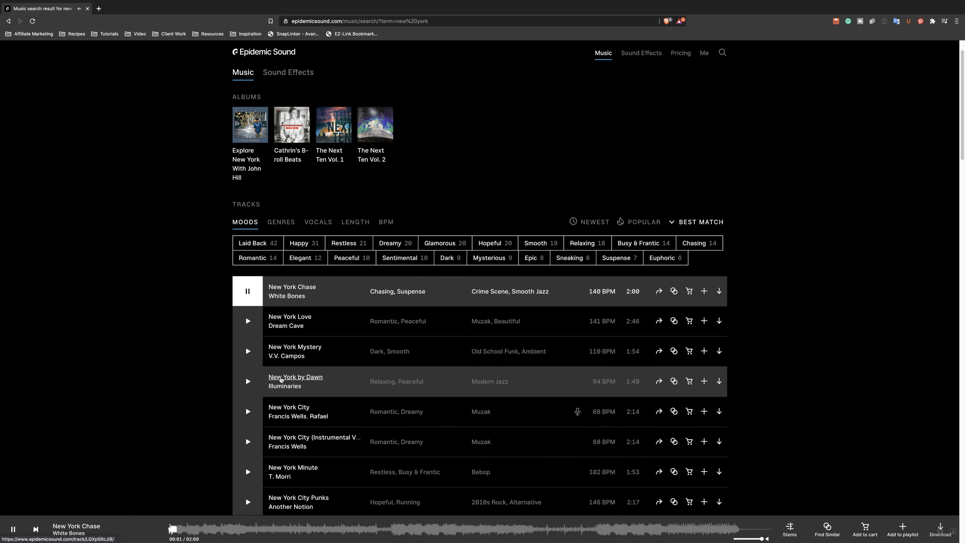
{"action": "key", "text": "XF86AudioLowerVolume"}
{"action": "key", "text": "XF86AudioLowerVolume"}
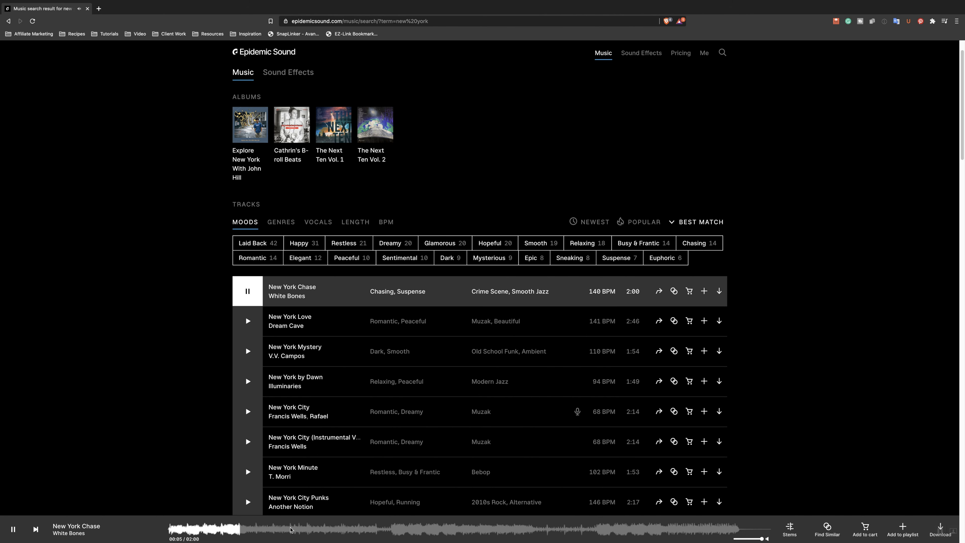
{"action": "left_click", "coordinate": [295, 529]}
{"action": "left_click", "coordinate": [399, 530]}
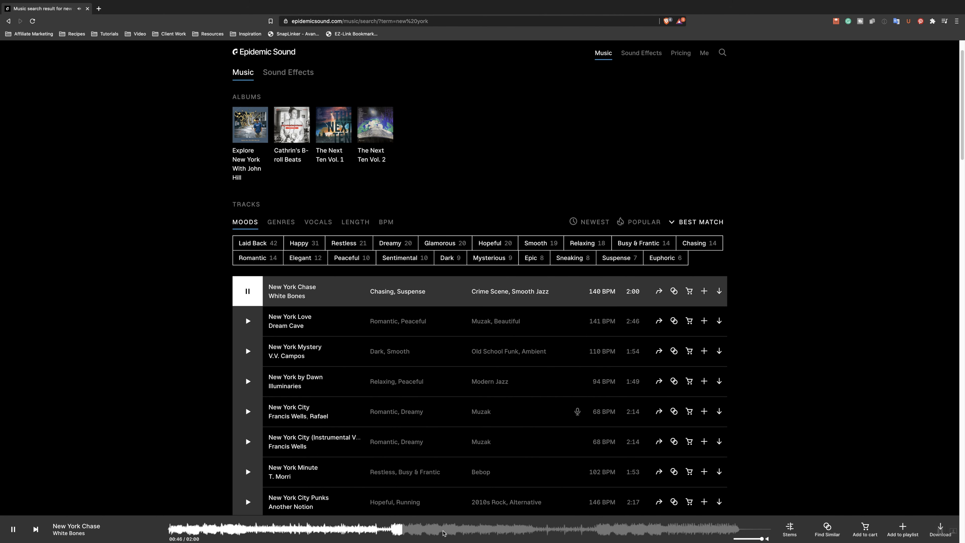
{"action": "left_click", "coordinate": [445, 531]}
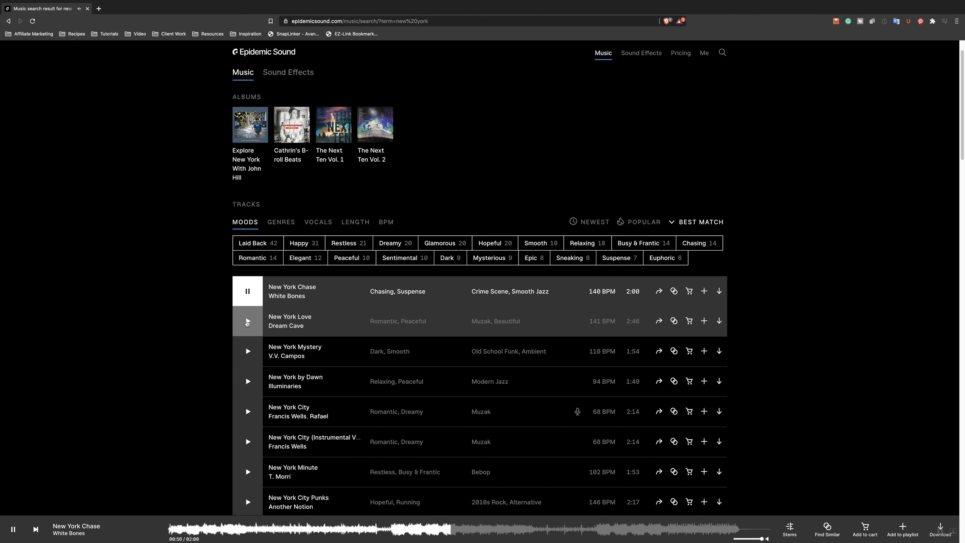
{"action": "left_click", "coordinate": [248, 321]}
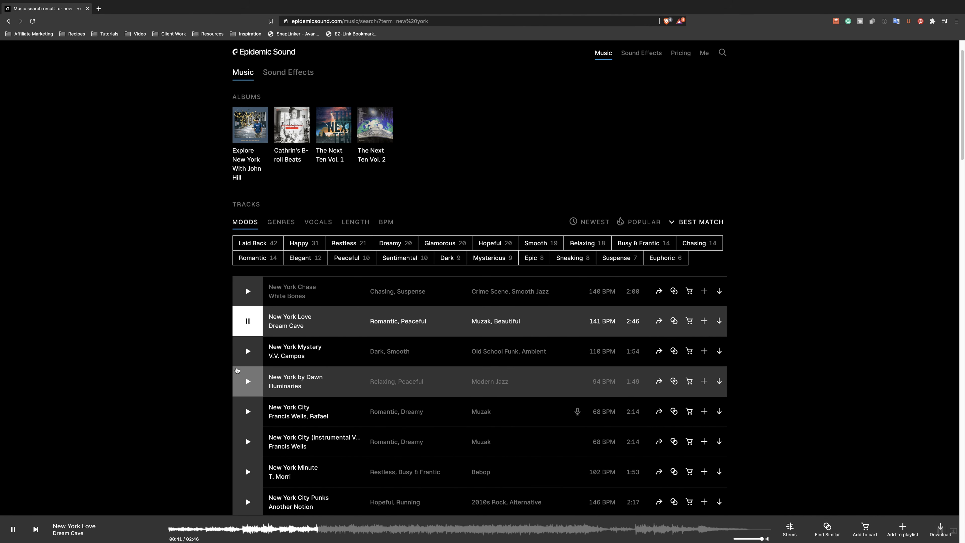
- Sample the track New York Mystery at several points and download its full mix
{"action": "left_click", "coordinate": [248, 351]}
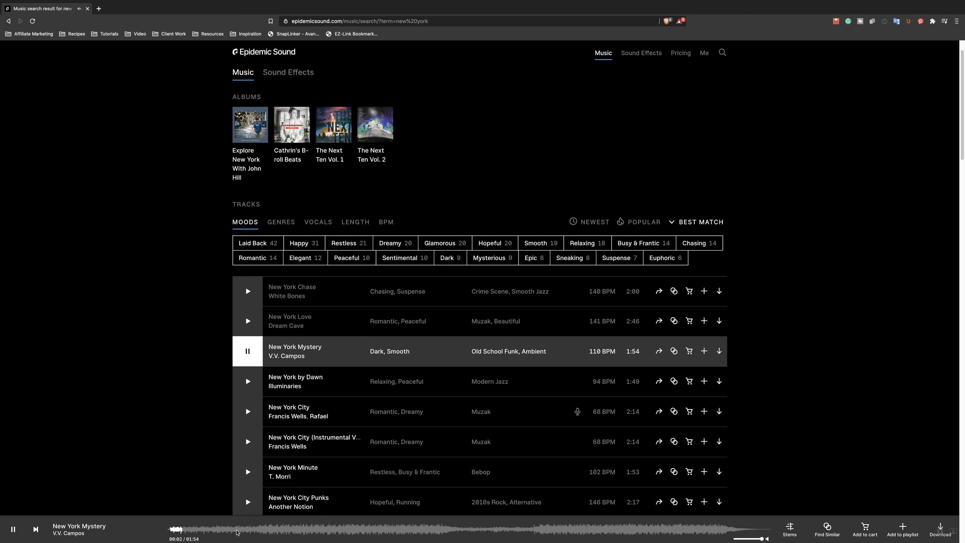
{"action": "left_click", "coordinate": [310, 529]}
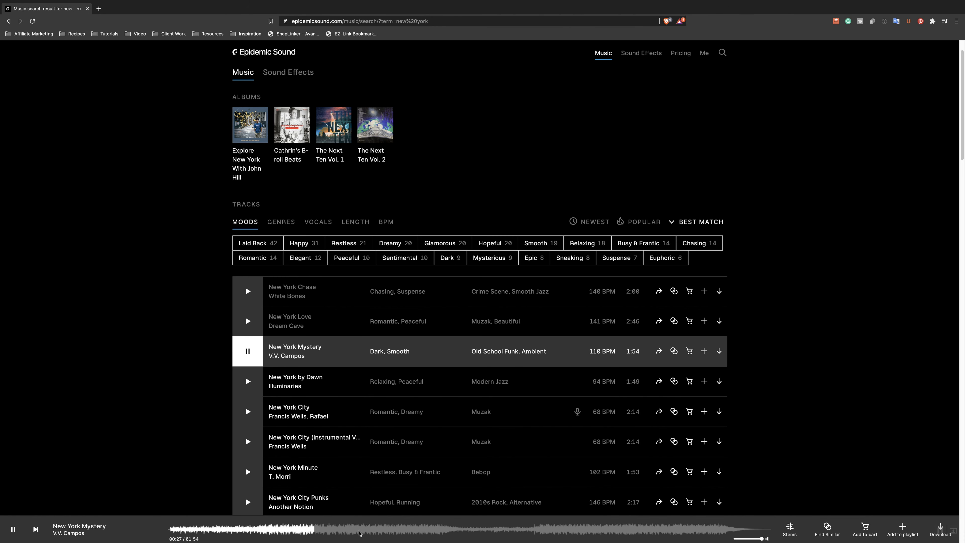
{"action": "left_click", "coordinate": [570, 529]}
{"action": "left_click", "coordinate": [719, 351]}
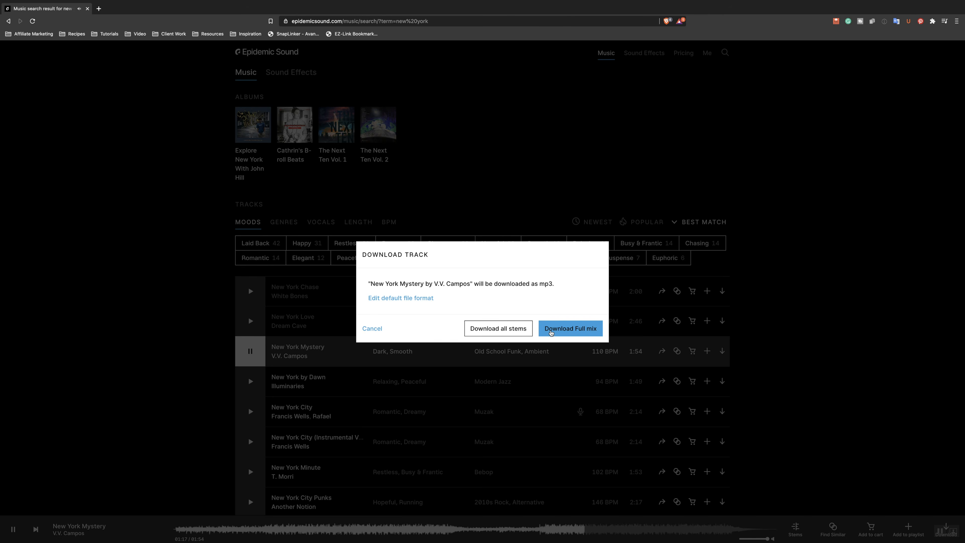
{"action": "left_click", "coordinate": [571, 328]}
- Preview New York by Dawn, the instrumental version of New York City, and New York Minute, skipping to about 0:43 in the last one
{"action": "left_click", "coordinate": [250, 381]}
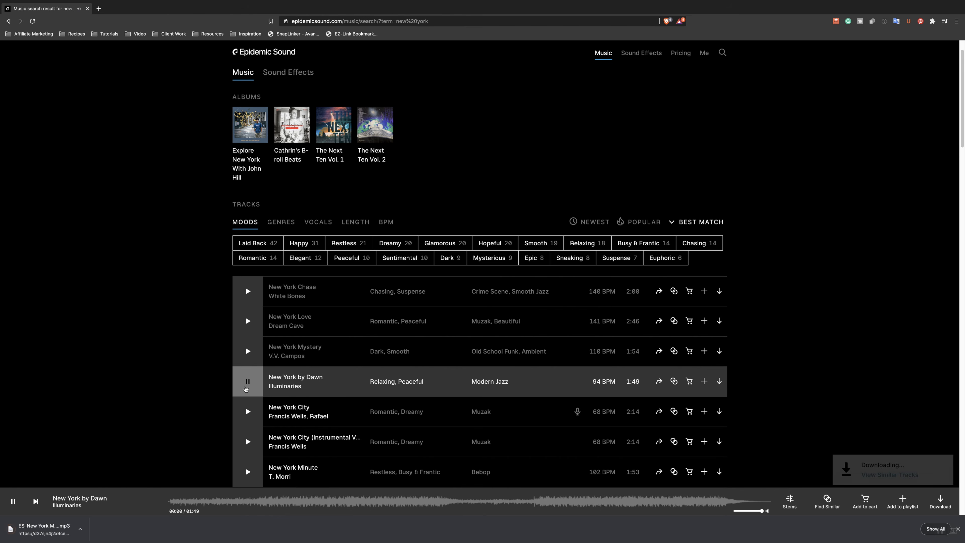
{"action": "scroll", "coordinate": [245, 388], "scroll_direction": "down", "scroll_amount": 2}
{"action": "left_click", "coordinate": [246, 387]}
{"action": "scroll", "coordinate": [246, 387], "scroll_direction": "down", "scroll_amount": 2}
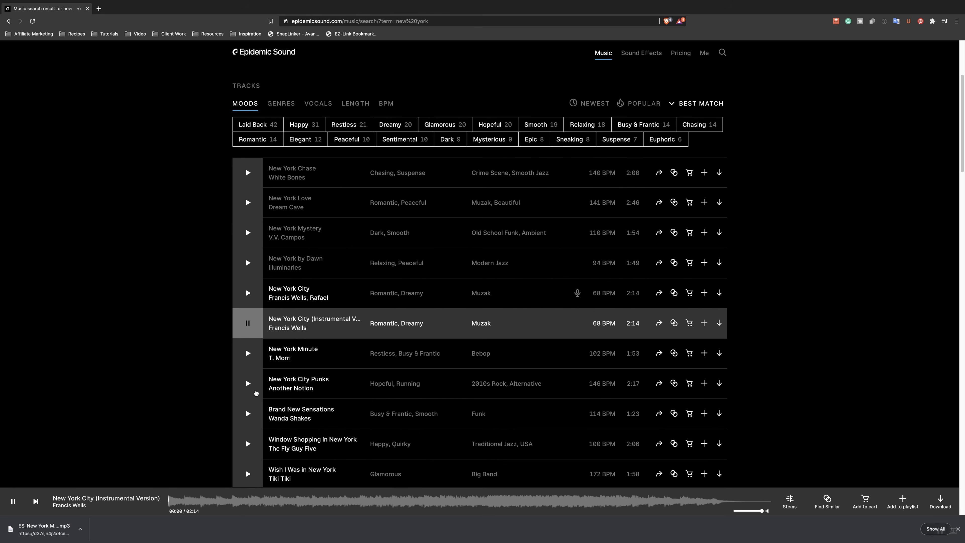
{"action": "left_click", "coordinate": [246, 355]}
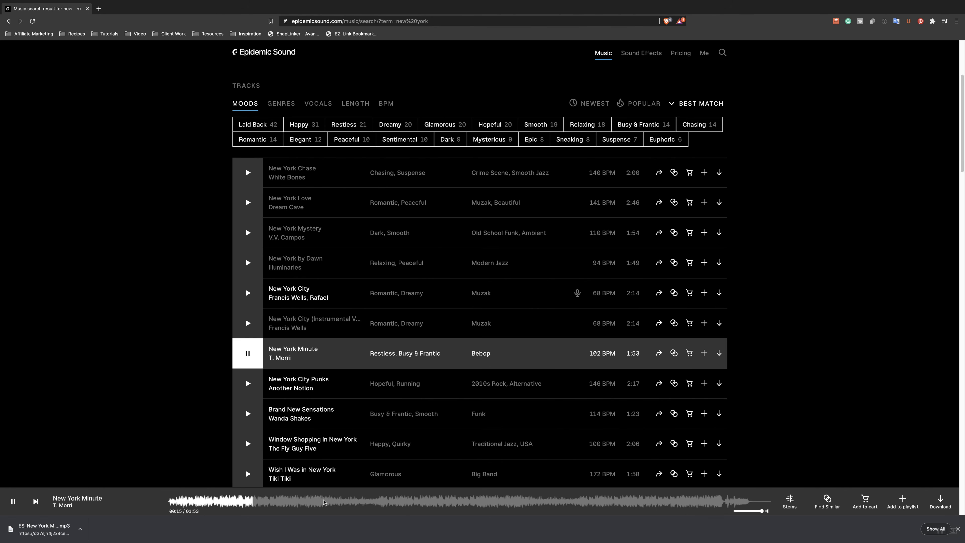
{"action": "left_click", "coordinate": [396, 502]}
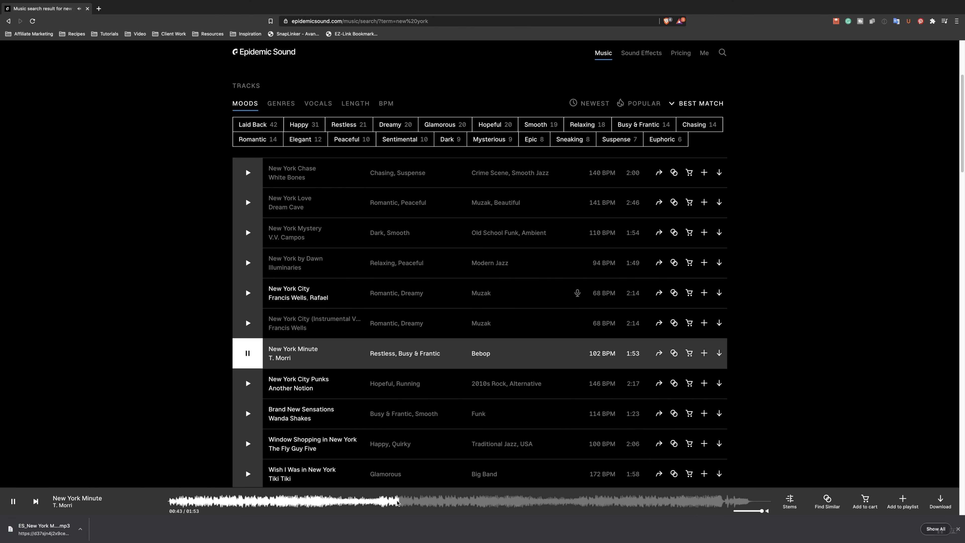
- Preview the tracks New York City Punks, Brand New Sensations, Window Shopping in New York and Wish I Was in New York
{"action": "left_click", "coordinate": [247, 384]}
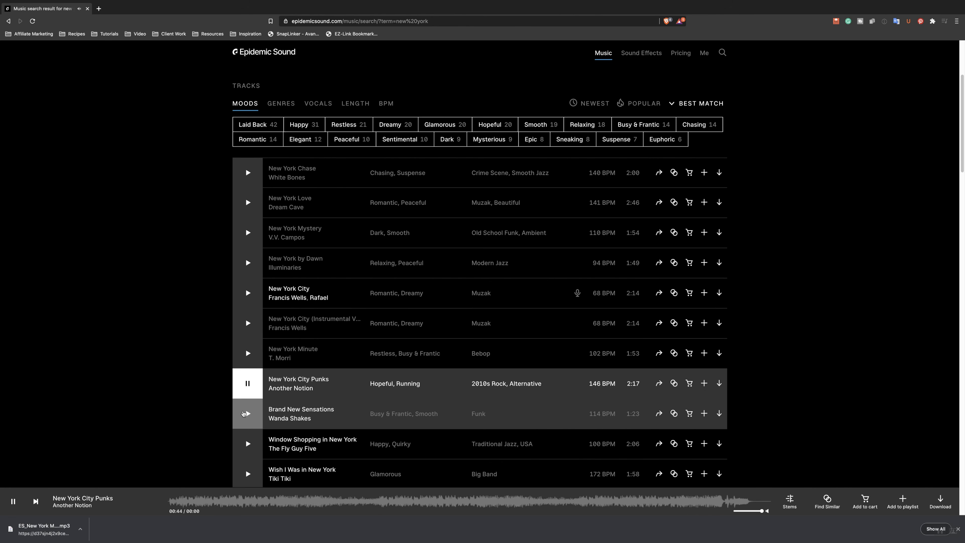
{"action": "left_click", "coordinate": [247, 415]}
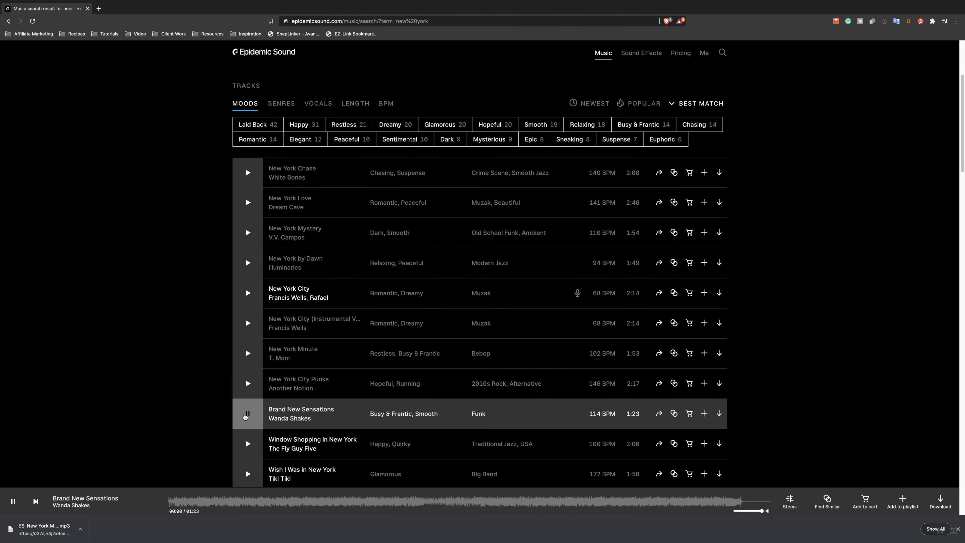
{"action": "scroll", "coordinate": [245, 416], "scroll_direction": "down", "scroll_amount": 2}
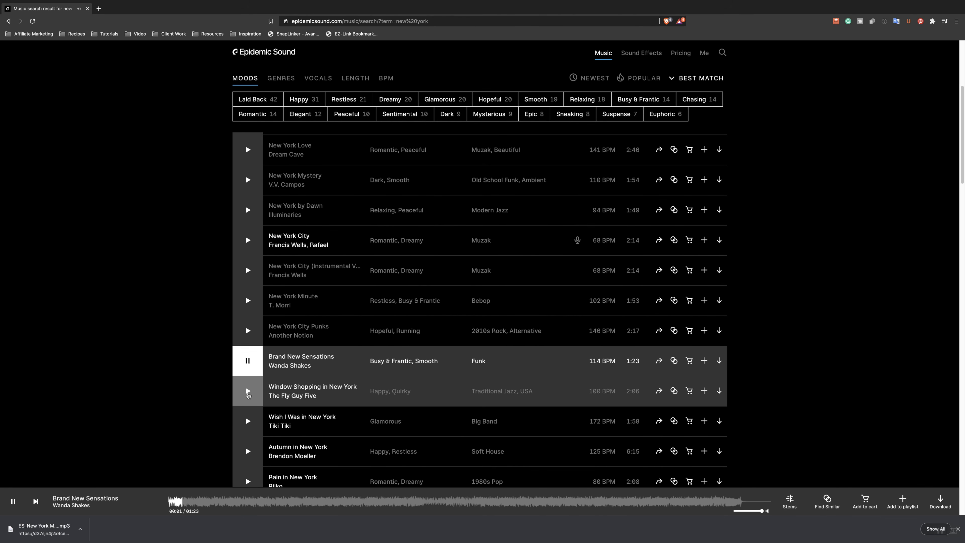
{"action": "left_click", "coordinate": [248, 392]}
{"action": "scroll", "coordinate": [248, 403], "scroll_direction": "down", "scroll_amount": 1}
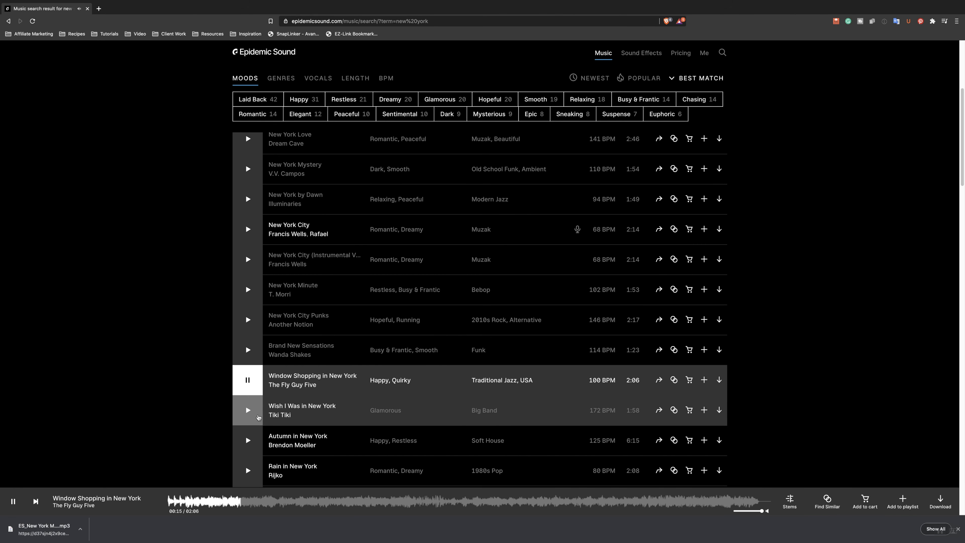
{"action": "left_click", "coordinate": [248, 409]}
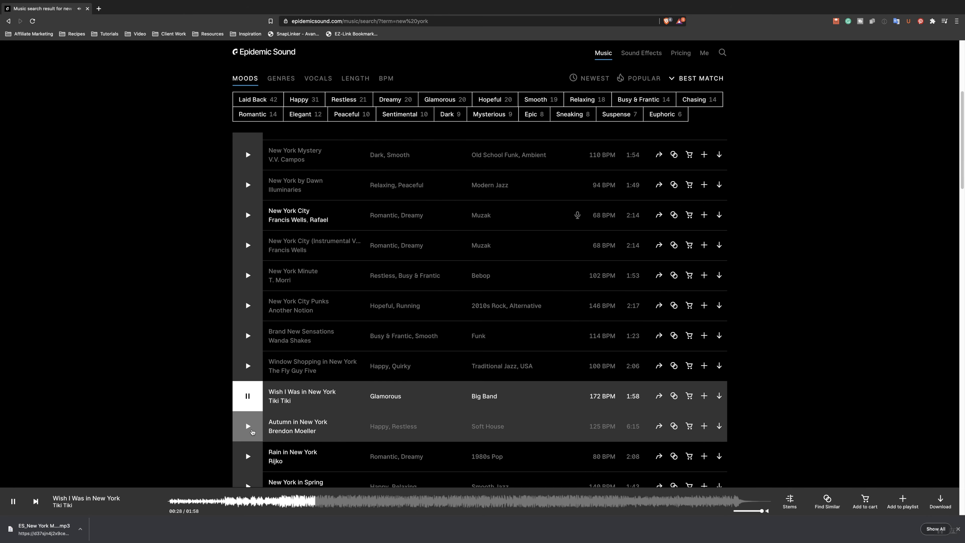
- Preview the track Autumn in New York, skipping to about 0:55 and 1:24, and start playing Rain in New York
{"action": "scroll", "coordinate": [247, 410], "scroll_direction": "down", "scroll_amount": 2}
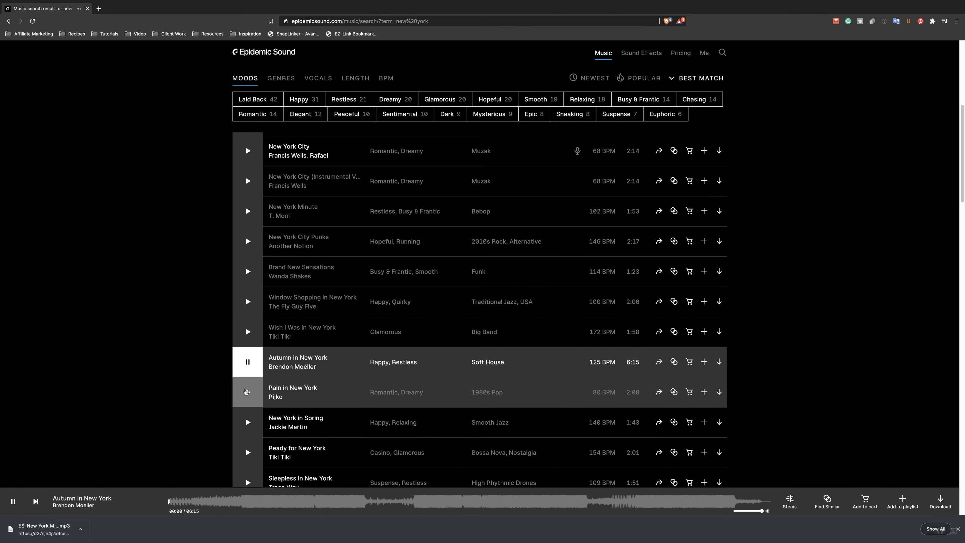
{"action": "left_click", "coordinate": [252, 501]}
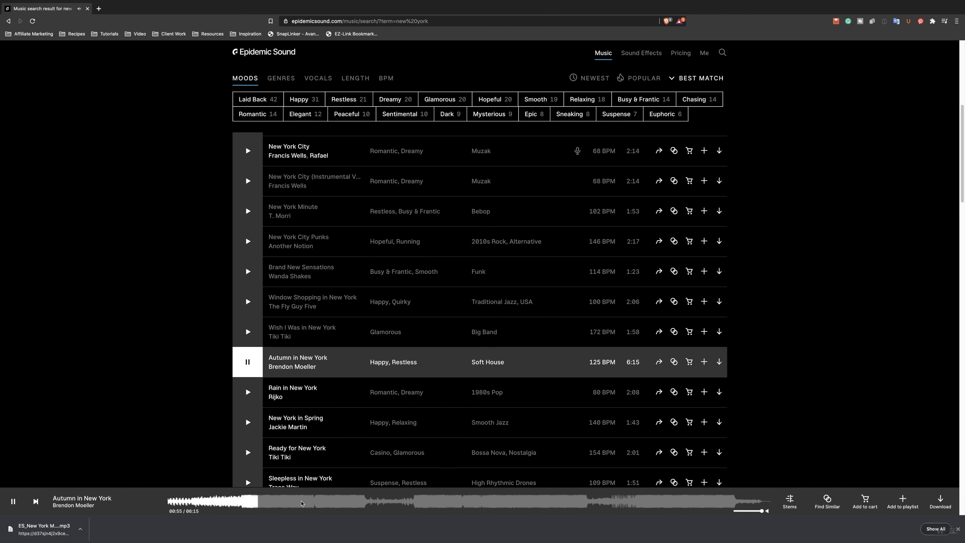
{"action": "left_click", "coordinate": [303, 502]}
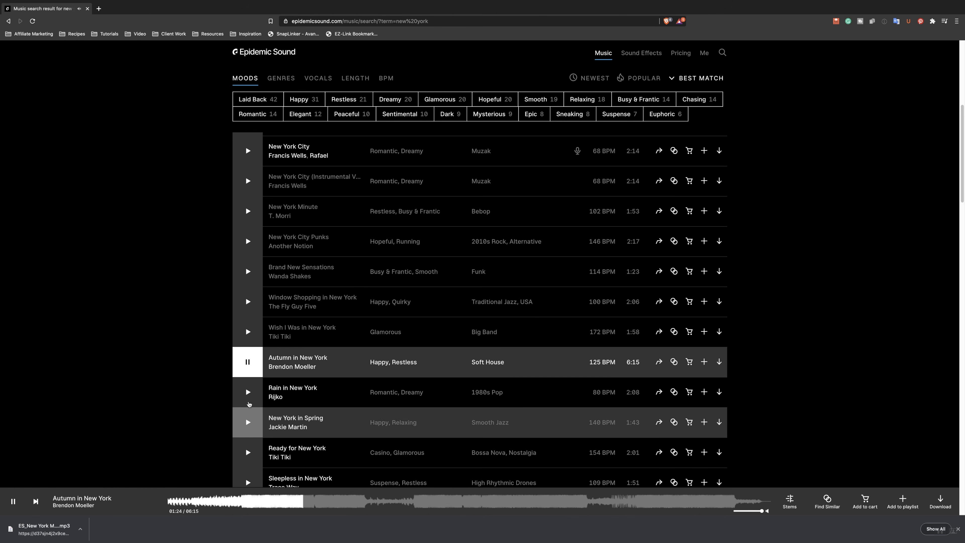
{"action": "left_click", "coordinate": [247, 395]}
{"action": "scroll", "coordinate": [243, 380], "scroll_direction": "down", "scroll_amount": 1}
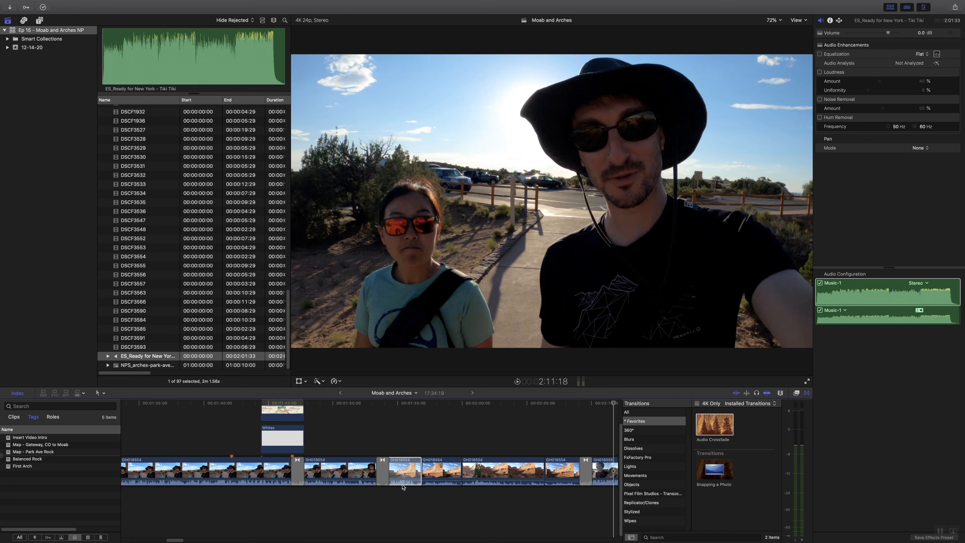
- Switch to Final Cut Pro and lay the track ES_Ready for New York - Tiki Tiki under the Park Avenue footage
{"action": "left_click_drag", "start_coordinate": [148, 356], "coordinate": [392, 513]}
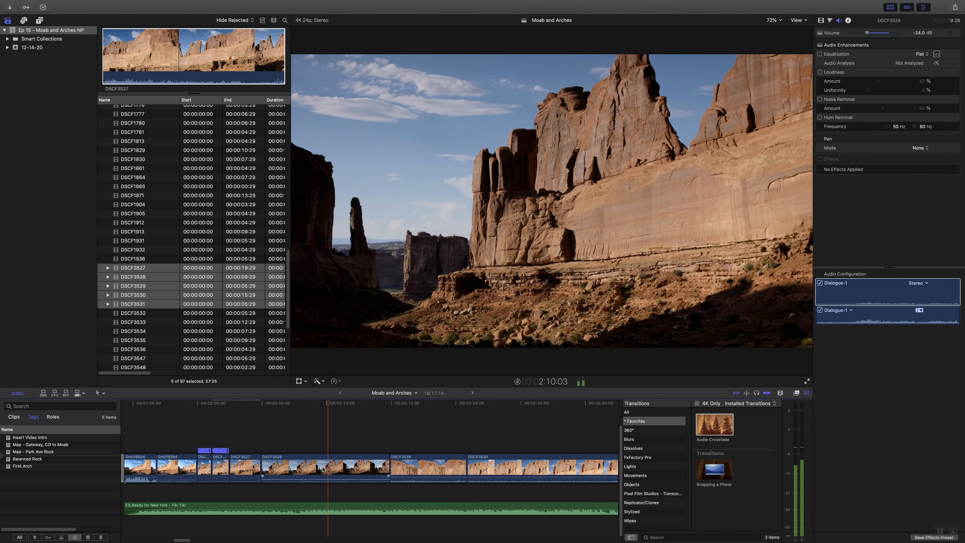
- Trim the end of clip DSCF3528 at the playhead and delete clip DSCF3529 from the timeline
{"action": "key", "text": "alt+]"}
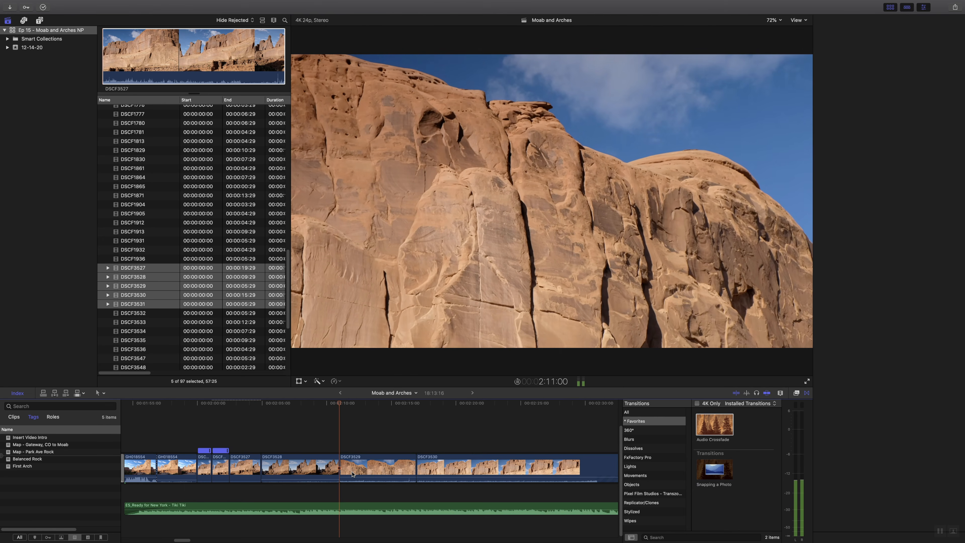
{"action": "key", "text": "super+4"}
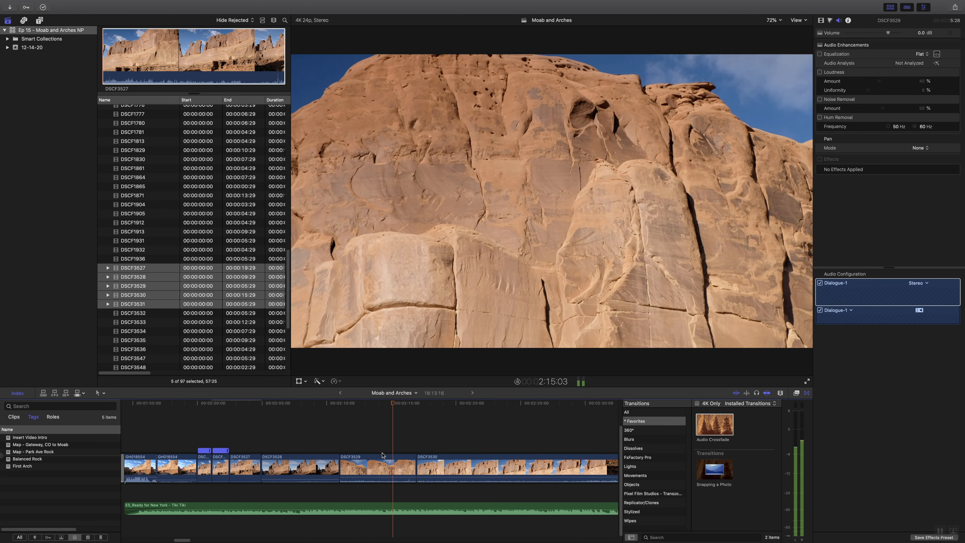
{"action": "key", "text": "Delete"}
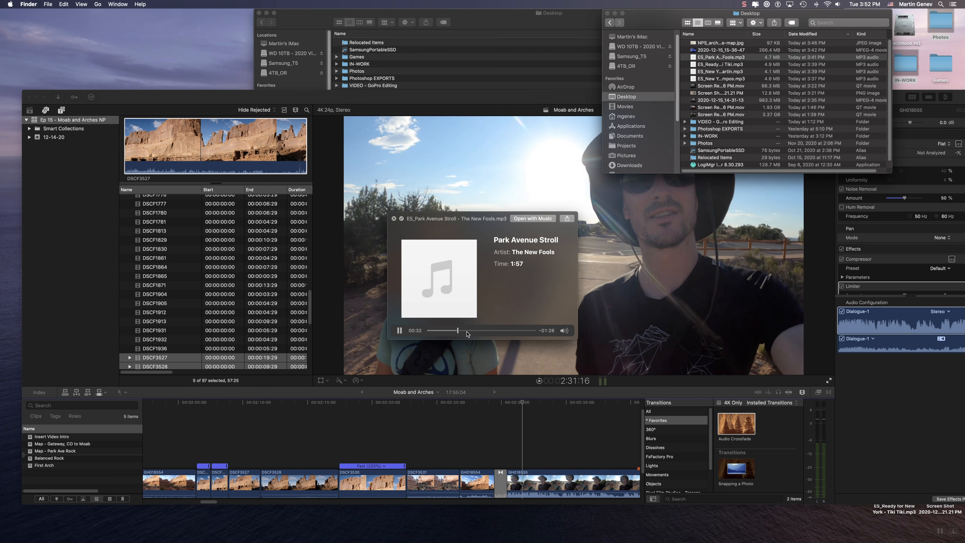
- Replace the Ready for New York music with ES_Park Avenue Stroll - The New Fools.mp3 from the Desktop, placed under the Park Avenue footage
{"action": "key", "text": "space"}
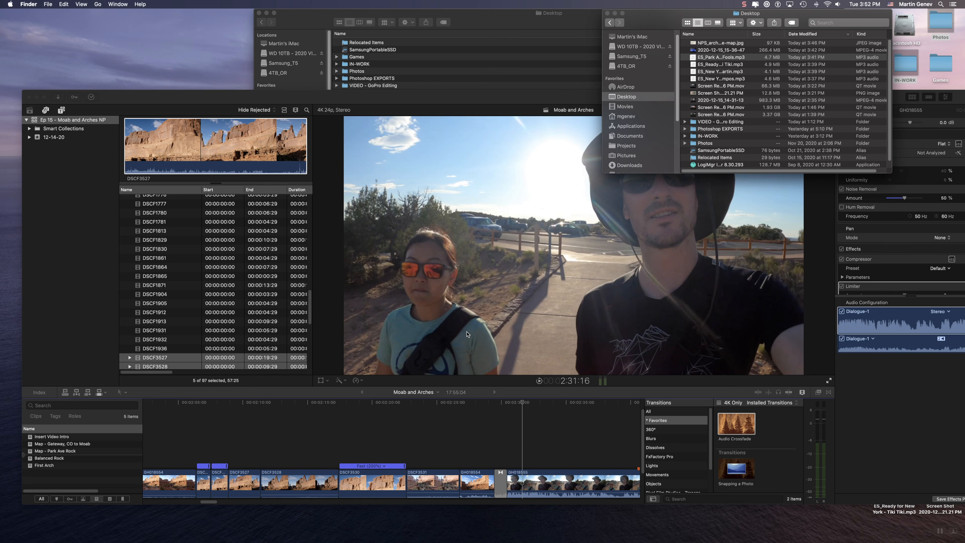
{"action": "left_click", "coordinate": [464, 431]}
{"action": "scroll", "coordinate": [461, 458], "scroll_direction": "down", "scroll_amount": 2}
{"action": "left_click", "coordinate": [460, 476]}
{"action": "key", "text": "Delete"}
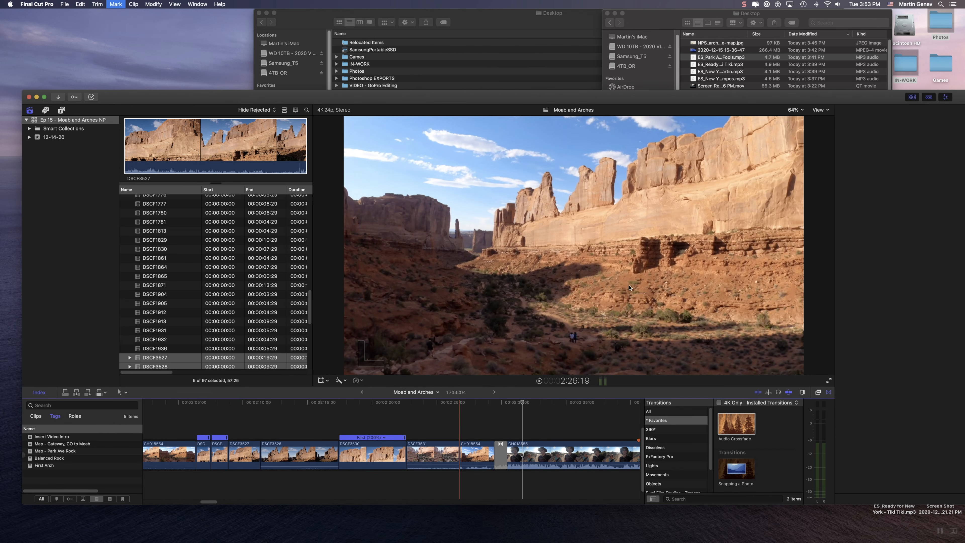
{"action": "left_click", "coordinate": [702, 58]}
{"action": "left_click_drag", "start_coordinate": [470, 290], "coordinate": [177, 484]}
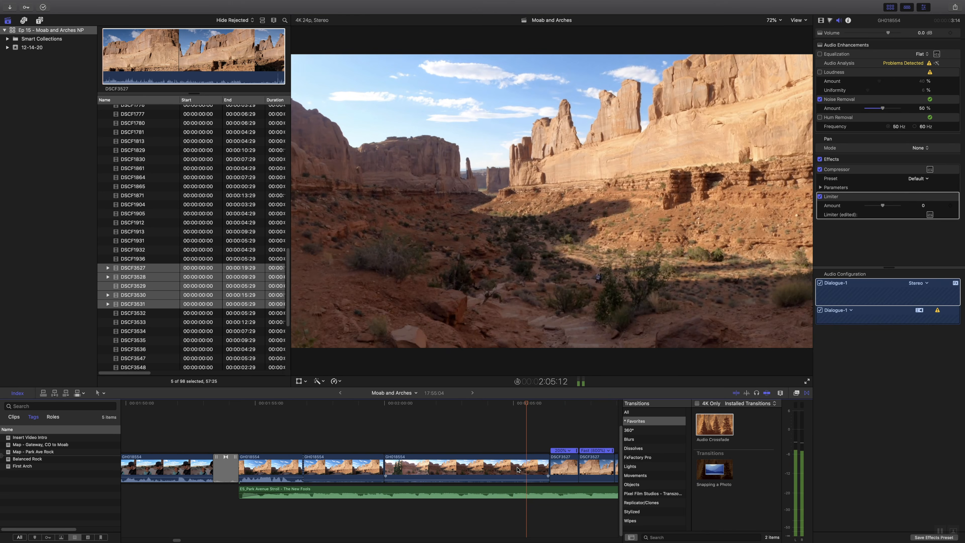
- Shorten the end of the GH018554 clip just before the first DSCF3527 clip and play back the cut with the music
{"action": "key", "text": "space"}
{"action": "left_click_drag", "start_coordinate": [546, 469], "coordinate": [528, 444]}
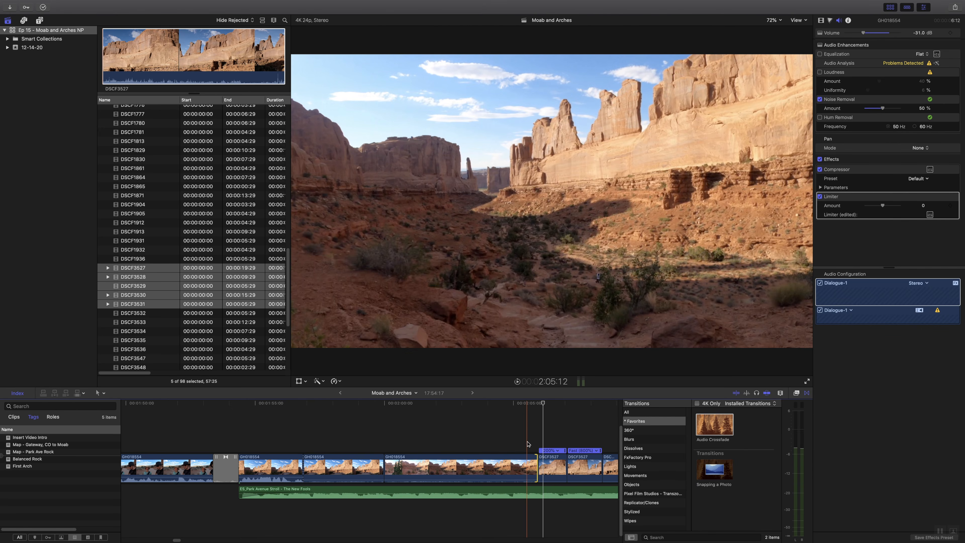
{"action": "key", "text": "space"}
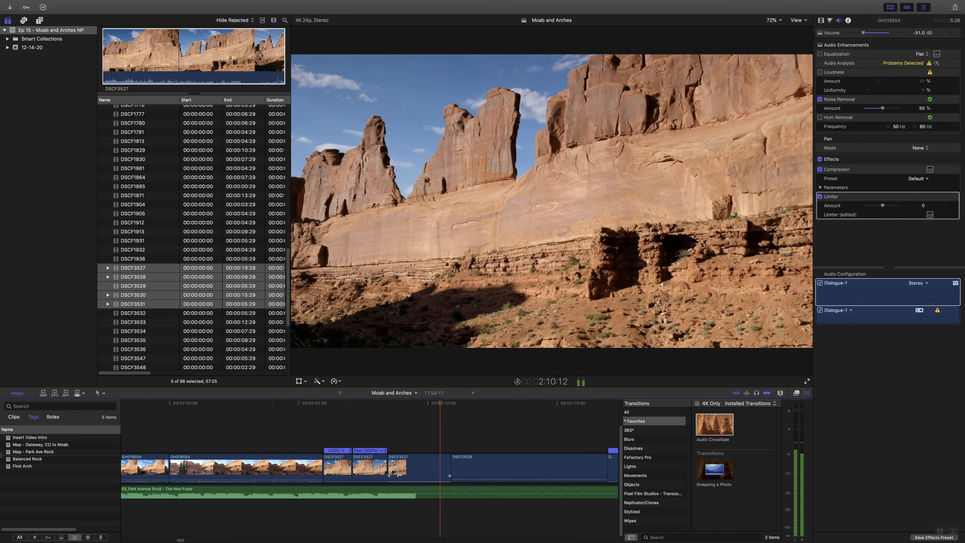
{"action": "key", "text": "space"}
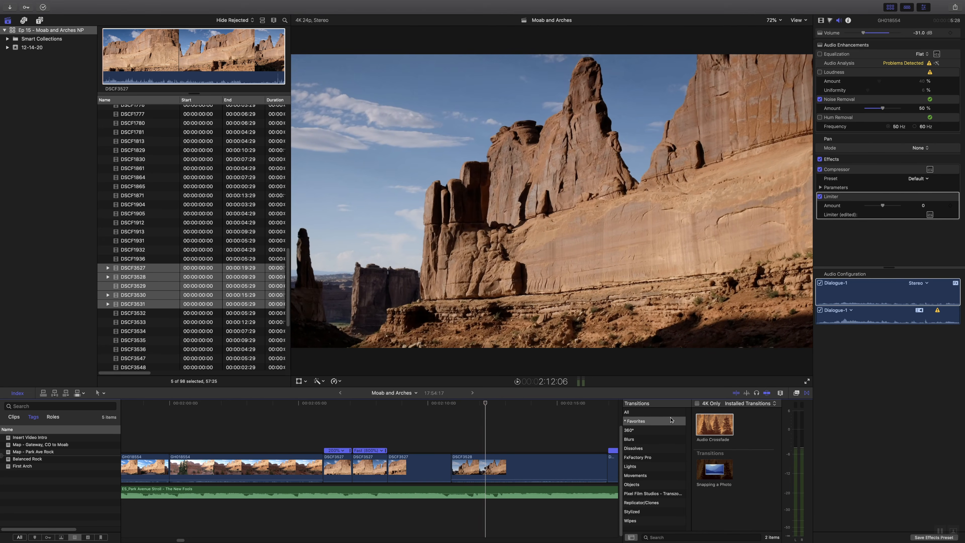
- Add a Cross Dissolve between the last DSCF3527 clip and DSCF3528, and play it back
{"action": "left_click", "coordinate": [674, 414]}
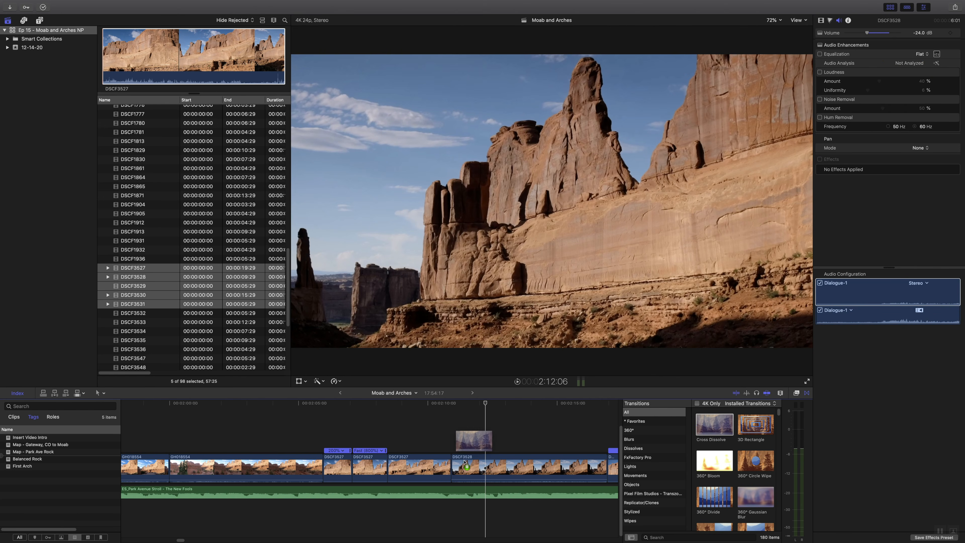
{"action": "left_click_drag", "start_coordinate": [453, 469], "coordinate": [453, 470]}
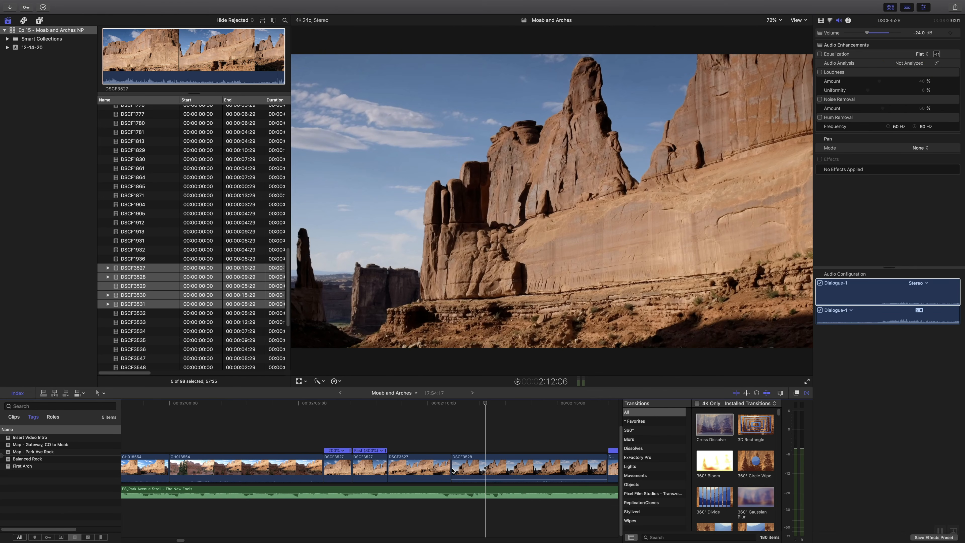
{"action": "key", "text": "Return"}
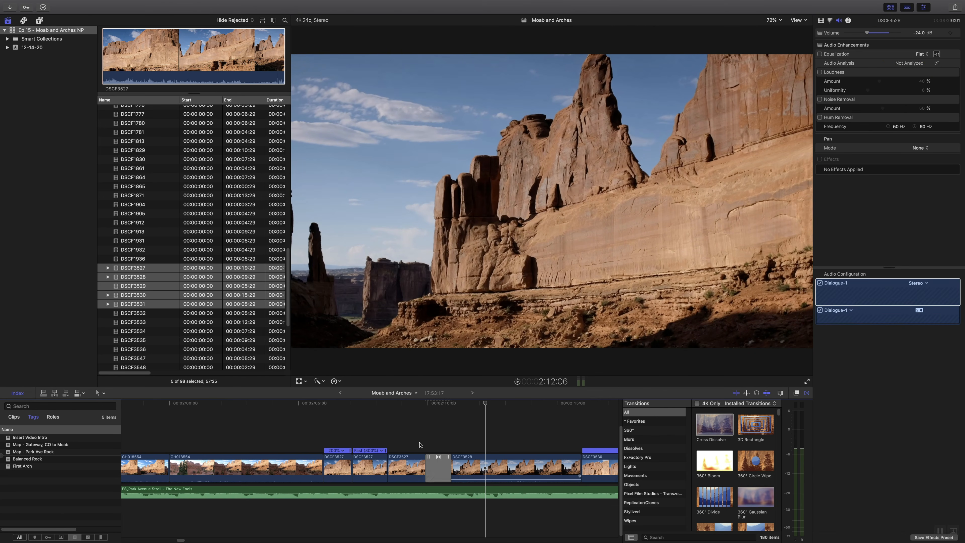
{"action": "left_click", "coordinate": [419, 445]}
{"action": "key", "text": "space"}
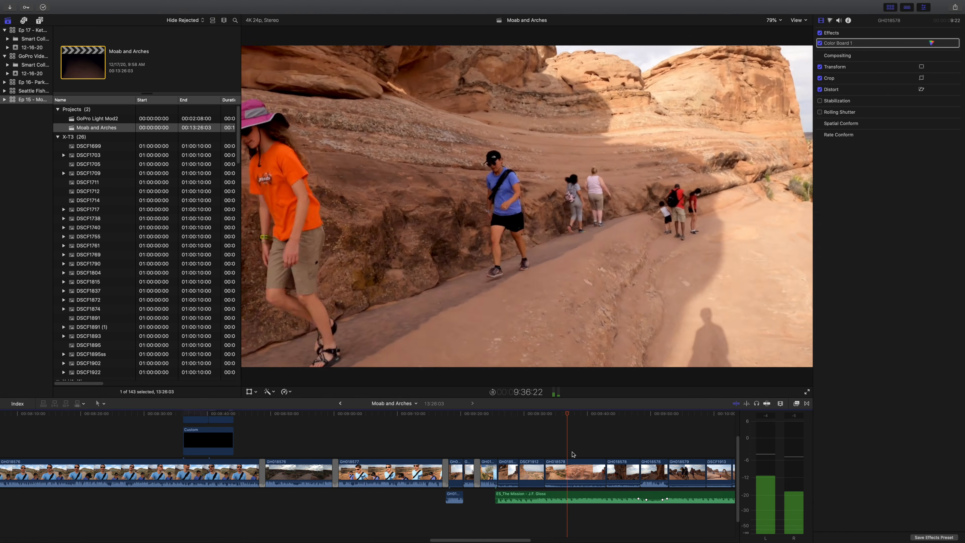
- Slow the hiking clip at about 9:38 in the timeline to a custom speed rate of 80% and play it back
{"action": "left_click", "coordinate": [578, 469]}
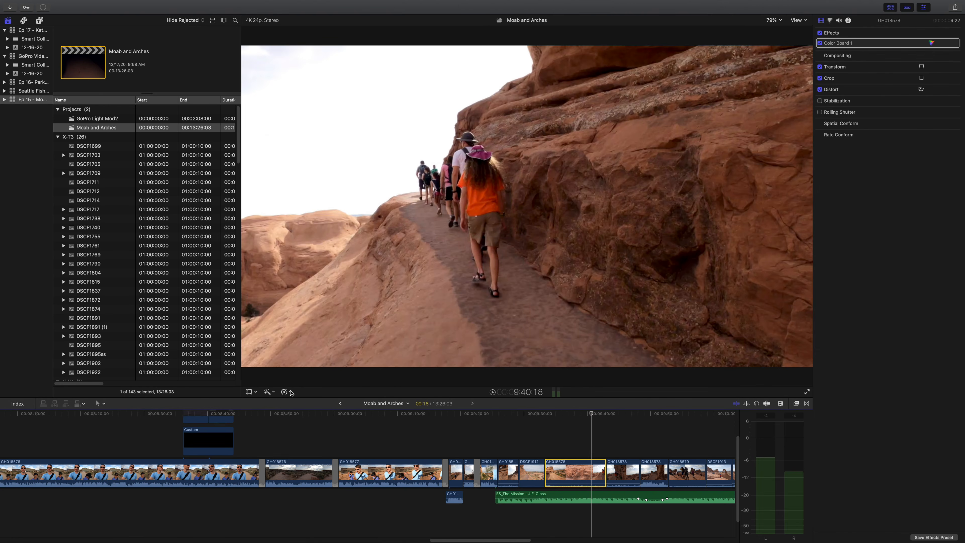
{"action": "left_click", "coordinate": [290, 392]}
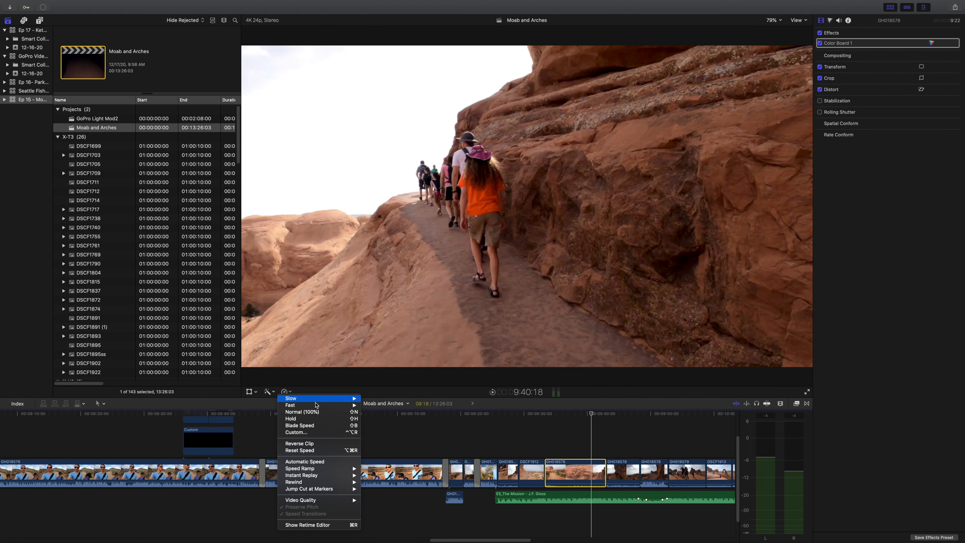
{"action": "left_click", "coordinate": [318, 431]}
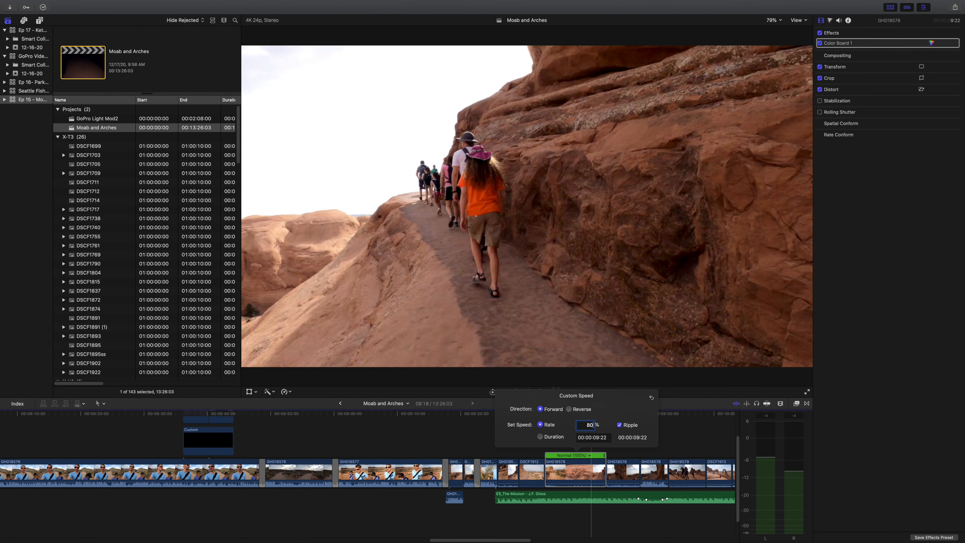
{"action": "type", "text": "80"}
{"action": "key", "text": "Return"}
{"action": "left_click", "coordinate": [478, 431]}
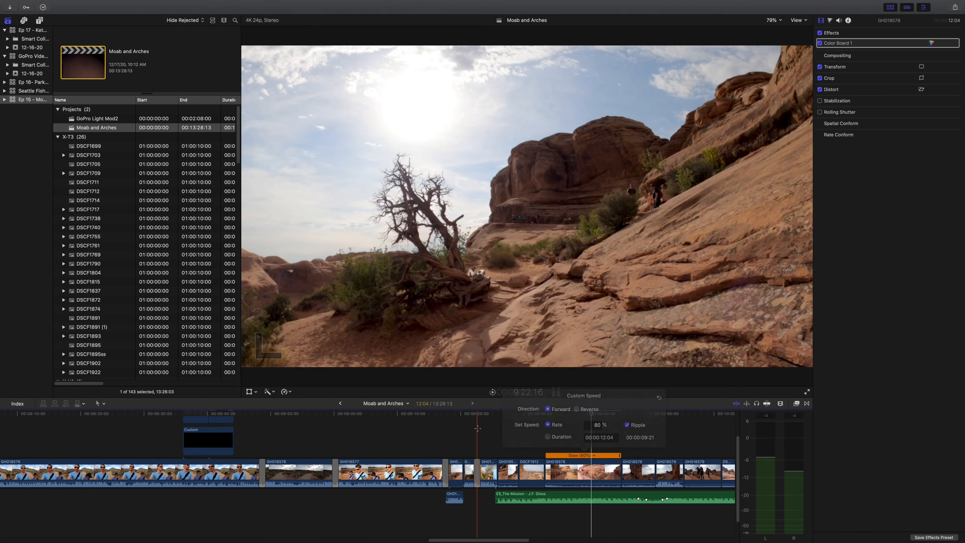
{"action": "key", "text": "super+4"}
{"action": "key", "text": "space"}
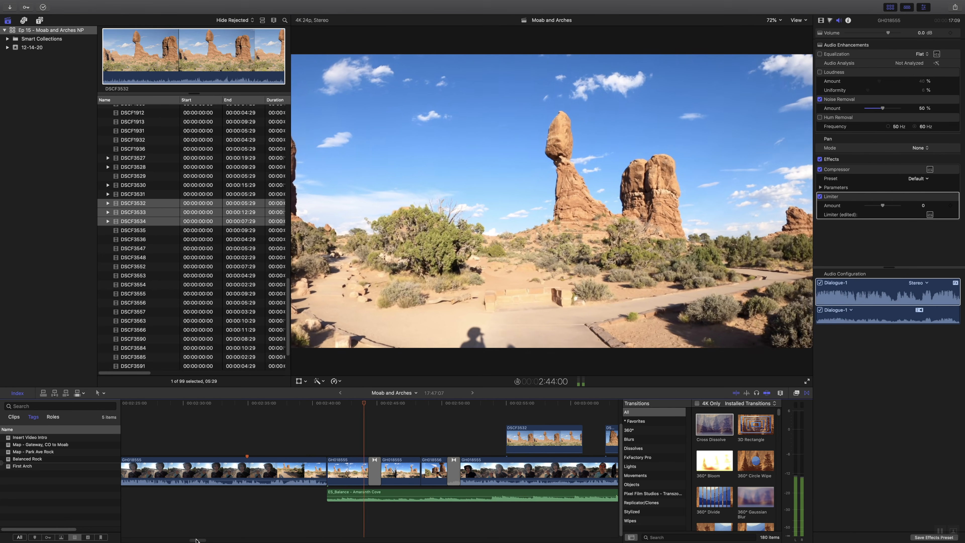
- Shorten the end of the short Balanced Rock clip at about 2:46, just before the next scenery clip, and play from there
{"action": "scroll", "coordinate": [279, 502], "scroll_direction": "right", "scroll_amount": 10}
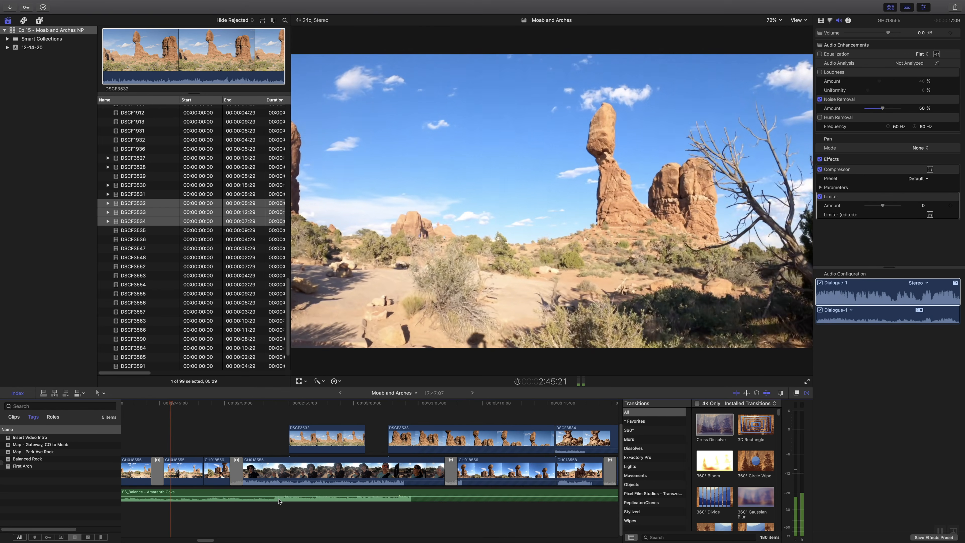
{"action": "left_click_drag", "start_coordinate": [199, 460], "coordinate": [188, 455]}
{"action": "left_click", "coordinate": [185, 446]}
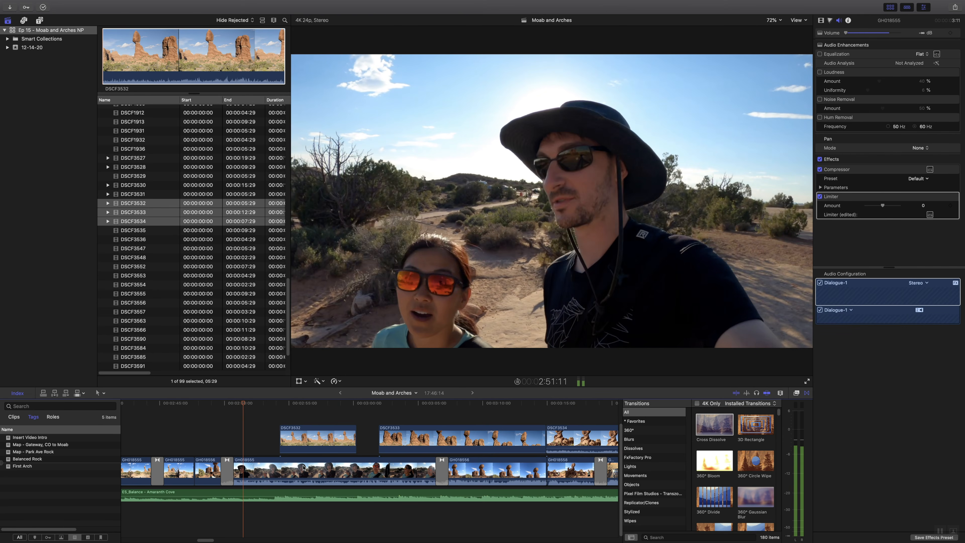
- Move the connected clips DSCF3533 and DSCF3534 together so DSCF3533 starts at about 3:09, and play back the talking section
{"action": "scroll", "coordinate": [406, 471], "scroll_direction": "up", "scroll_amount": 1}
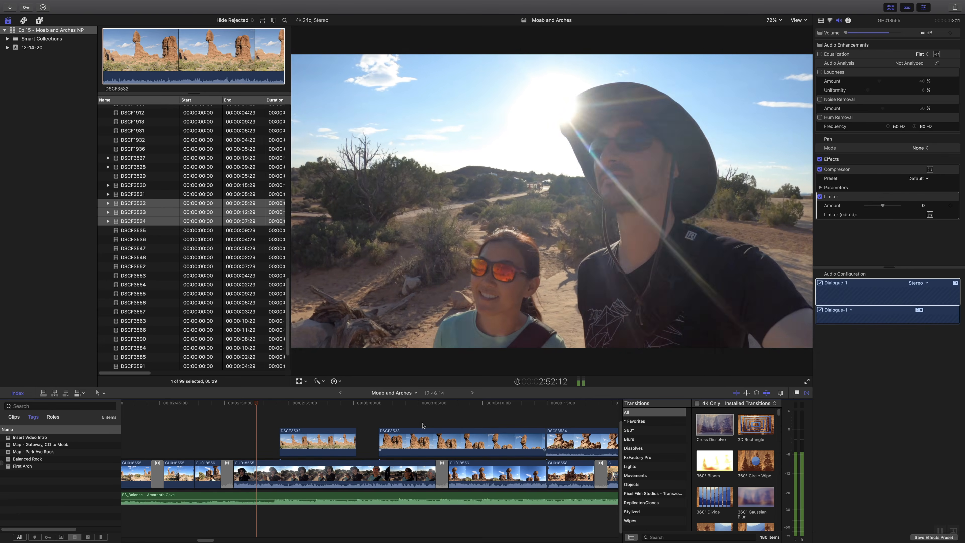
{"action": "left_click_drag", "start_coordinate": [435, 415], "coordinate": [574, 440]}
{"action": "left_click_drag", "start_coordinate": [488, 442], "coordinate": [584, 442]}
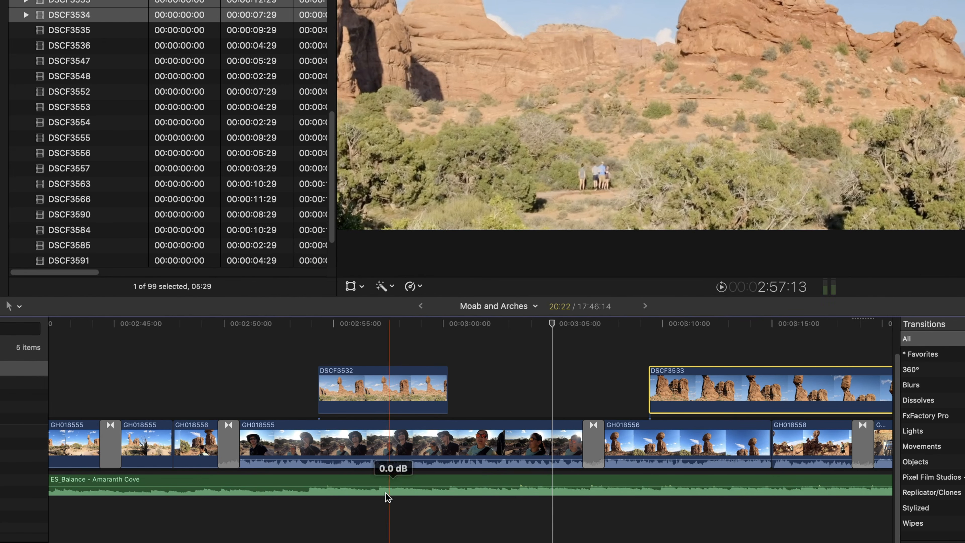
{"action": "key", "text": "space"}
{"action": "key", "text": "space"}
- Range-select the ES_Balance music beneath the talking clip GH018555, lower its volume, and start the fade-down earlier, under the preceding transition
{"action": "key", "text": "r"}
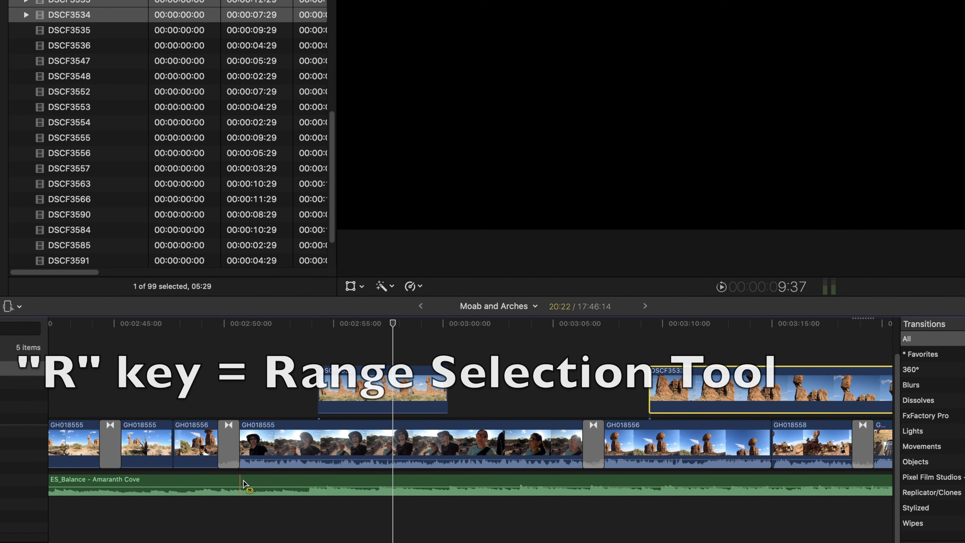
{"action": "left_click_drag", "start_coordinate": [240, 482], "coordinate": [595, 483]}
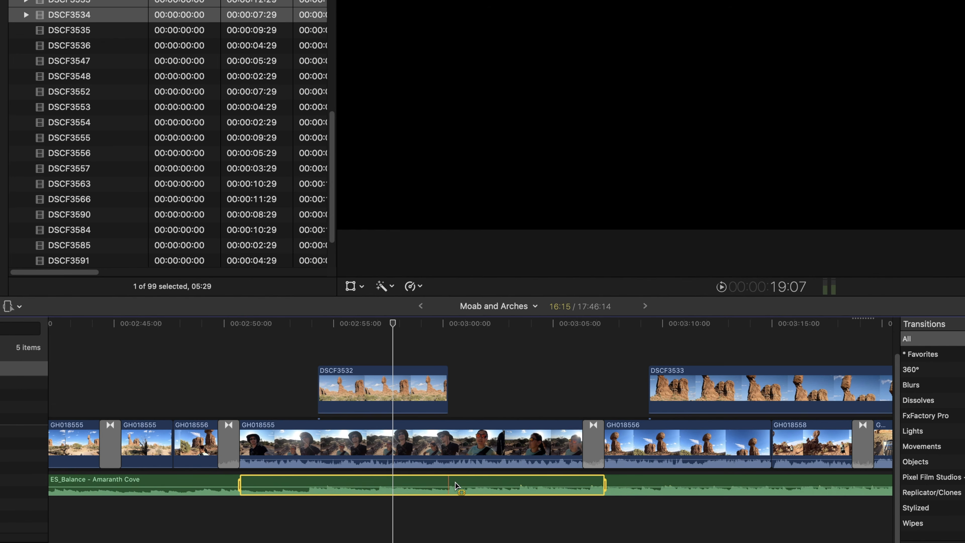
{"action": "left_click_drag", "start_coordinate": [455, 487], "coordinate": [455, 491]}
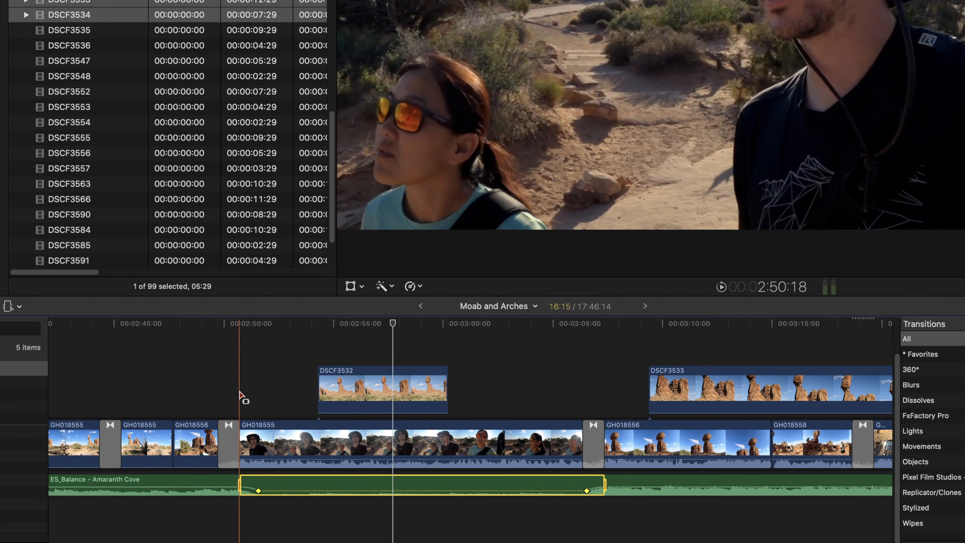
{"action": "left_click", "coordinate": [211, 481]}
{"action": "left_click_drag", "start_coordinate": [240, 487], "coordinate": [221, 486]}
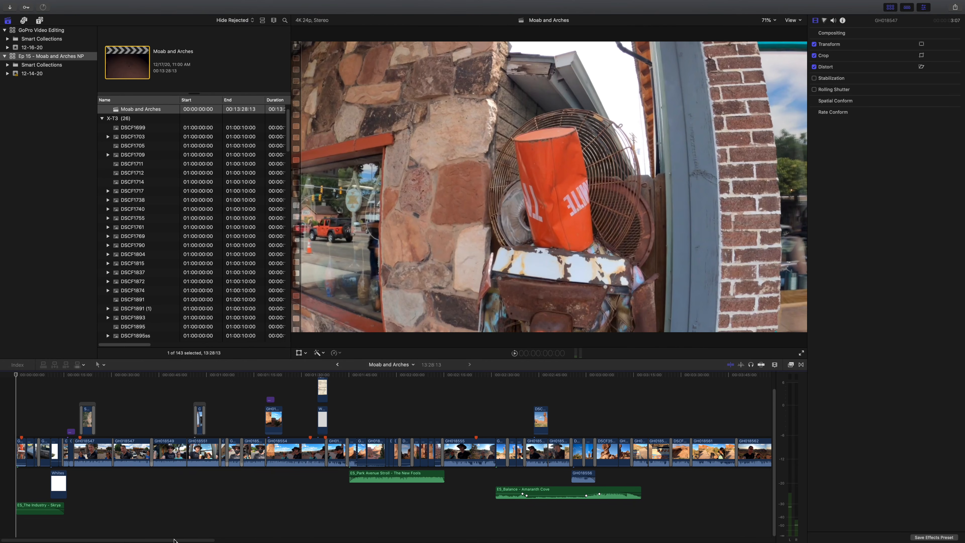
- Go to the end of the Moab and Arches timeline and place the playhead on the final clip
{"action": "left_click_drag", "start_coordinate": [174, 540], "coordinate": [704, 541]}
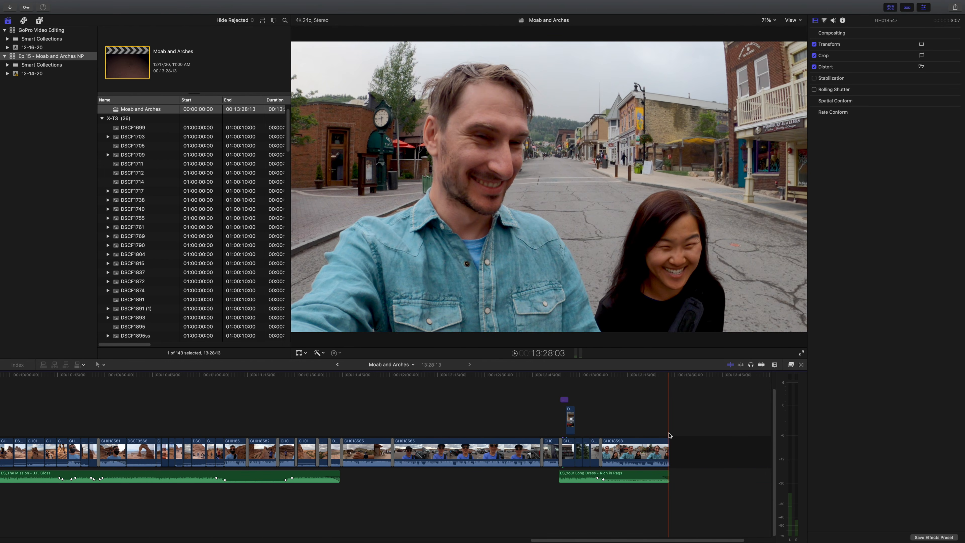
{"action": "left_click", "coordinate": [667, 448]}
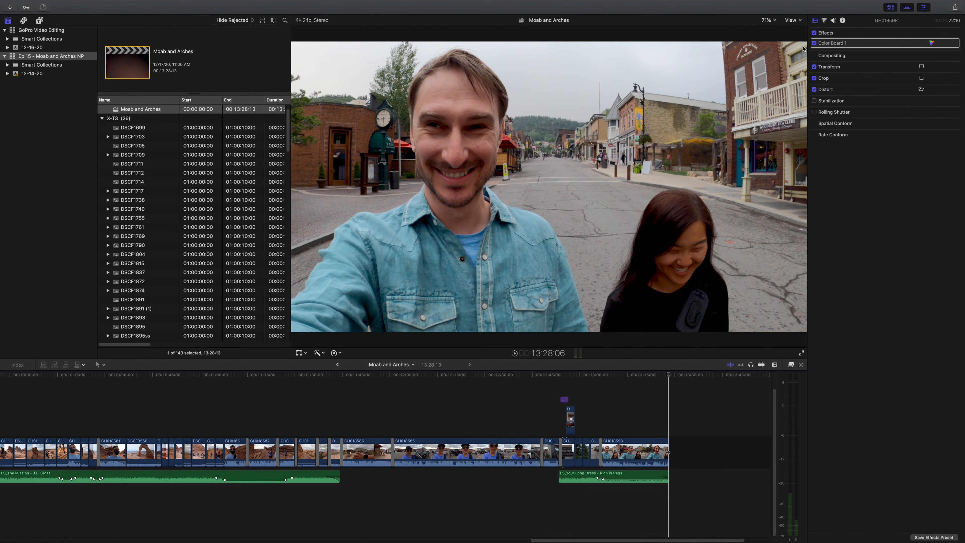
- Switch to Finder and preview the photo DSCF1709.jpg from the travel photos
{"action": "mouse_move", "coordinate": [806, 2]}
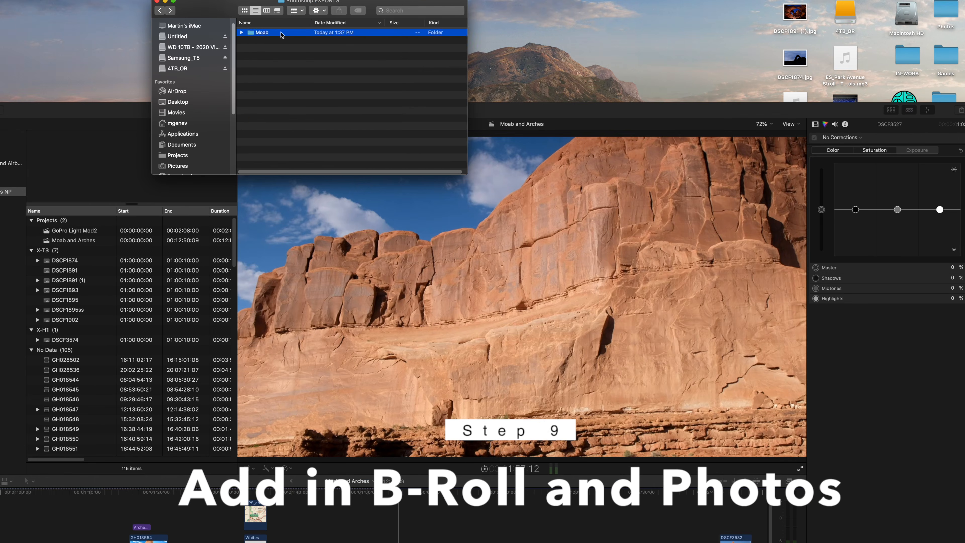
{"action": "double_click", "coordinate": [281, 34]}
{"action": "left_click", "coordinate": [298, 49]}
{"action": "key", "text": "space"}
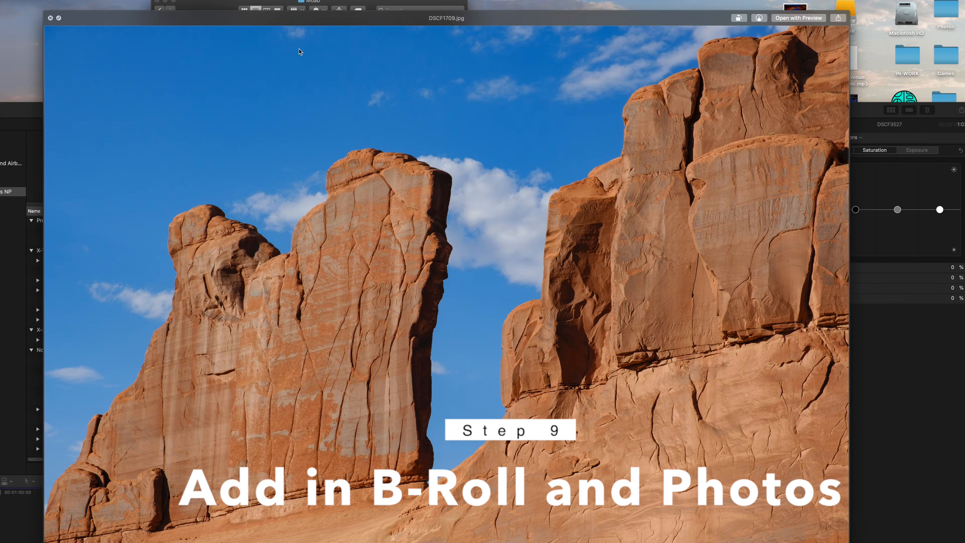
- Preview the travel photos in Finder and add DSCF1699.jpg through DSCF1717.jpg to the timeline as connected clips
{"action": "key", "text": "Down"}
{"action": "key", "text": "Down"}
{"action": "key", "text": "Down"}
{"action": "key", "text": "Down"}
{"action": "key", "text": "Down"}
{"action": "key", "text": "Down"}
{"action": "key", "text": "space"}
{"action": "key", "text": "Up"}
{"action": "key", "text": "Up"}
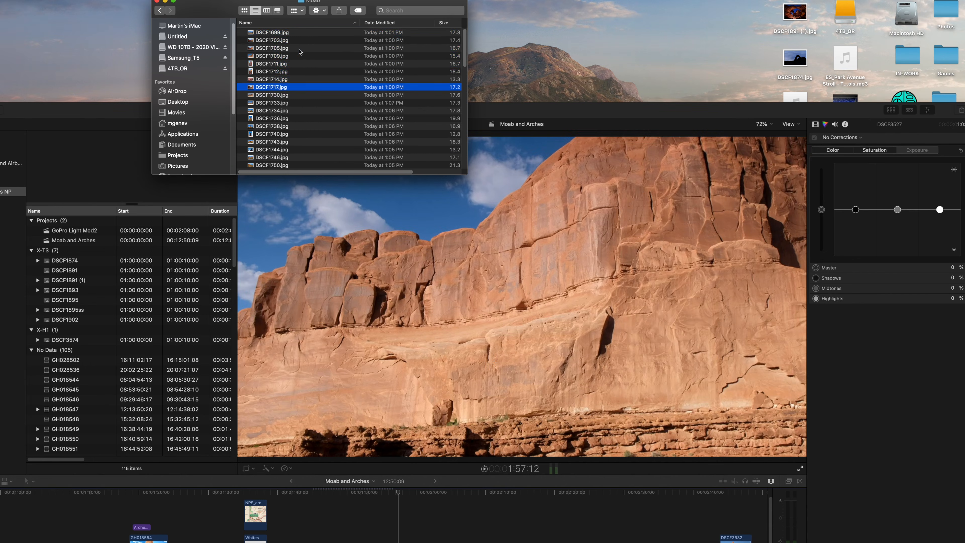
{"action": "left_click", "coordinate": [287, 34], "text": "shift"}
{"action": "left_click_drag", "start_coordinate": [286, 35], "coordinate": [510, 534]}
- Discard the photos DSCF1699 and DSCF1705 and insert DSCF1703 and DSCF1709 among the canyon clips in the main storyline
{"action": "left_click_drag", "start_coordinate": [528, 110], "coordinate": [536, 16]}
{"action": "left_click", "coordinate": [408, 442]}
{"action": "key", "text": "space"}
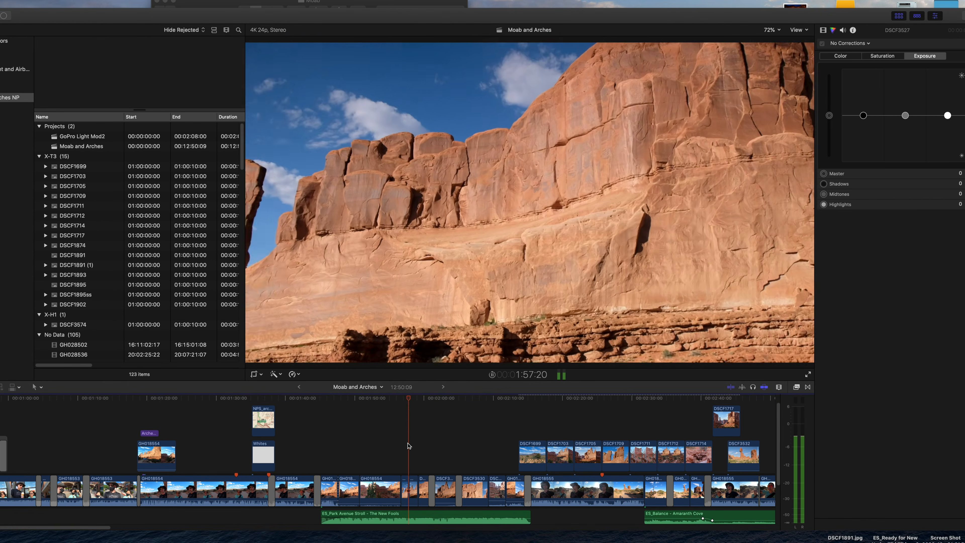
{"action": "key", "text": "space"}
{"action": "left_click_drag", "start_coordinate": [533, 450], "coordinate": [471, 480]}
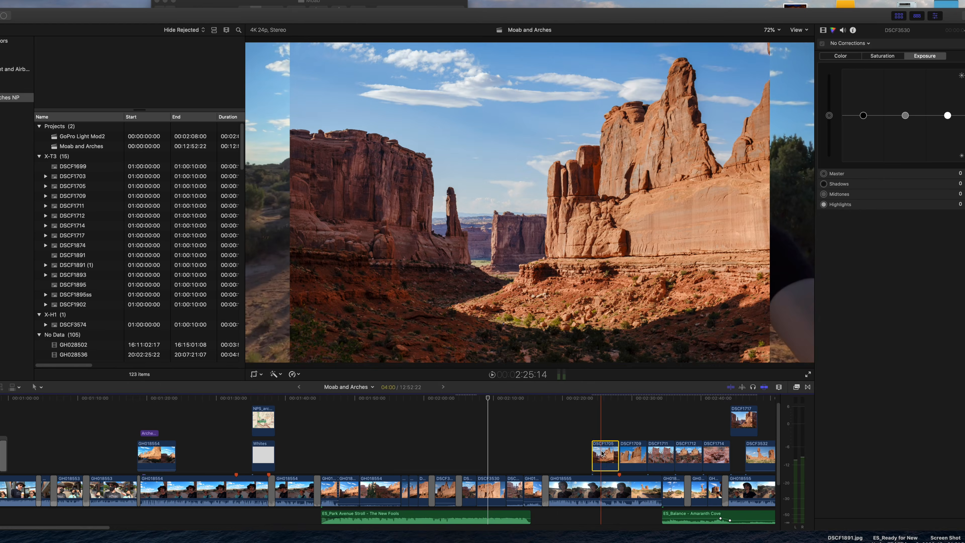
{"action": "key", "text": "Delete"}
{"action": "left_click_drag", "start_coordinate": [640, 454], "coordinate": [496, 489]}
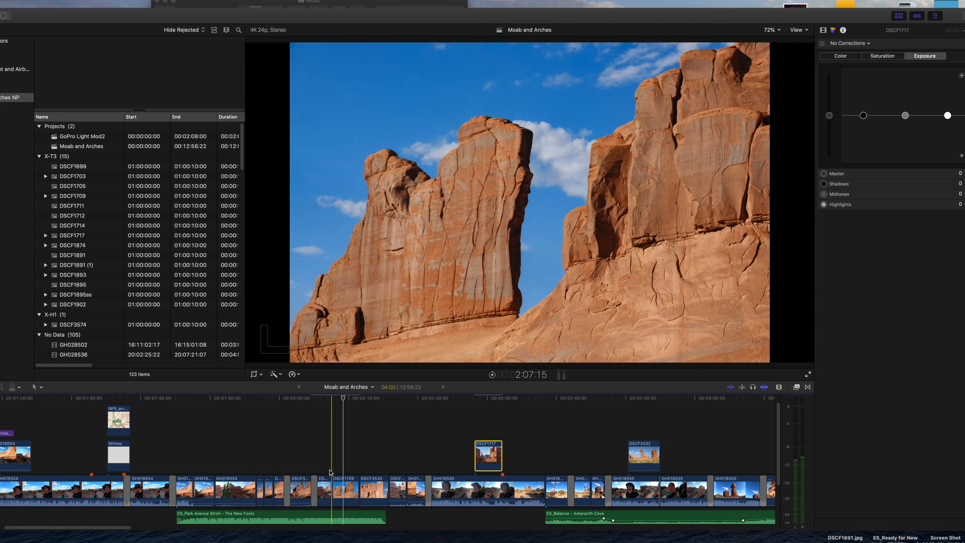
- Insert DSCF1717 beside the other storyline photos, remove the leftover connected photos DSCF1711, DSCF1712 and DSCF1714, and play back the sequence
{"action": "left_click", "coordinate": [322, 470]}
{"action": "left_click", "coordinate": [323, 464]}
{"action": "key", "text": "space"}
{"action": "left_click_drag", "start_coordinate": [487, 456], "coordinate": [363, 478]}
{"action": "key", "text": "space"}
{"action": "key", "text": "space"}
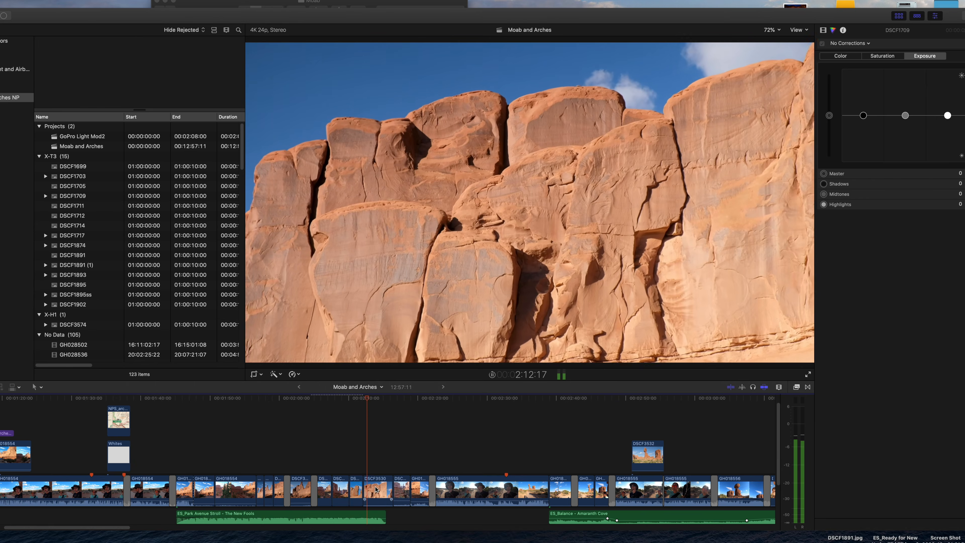
- Delete the clip DSCF3530 and the short GoPro clip following DSCF3531 from the main storyline
{"action": "left_click", "coordinate": [380, 493]}
{"action": "key", "text": "Delete"}
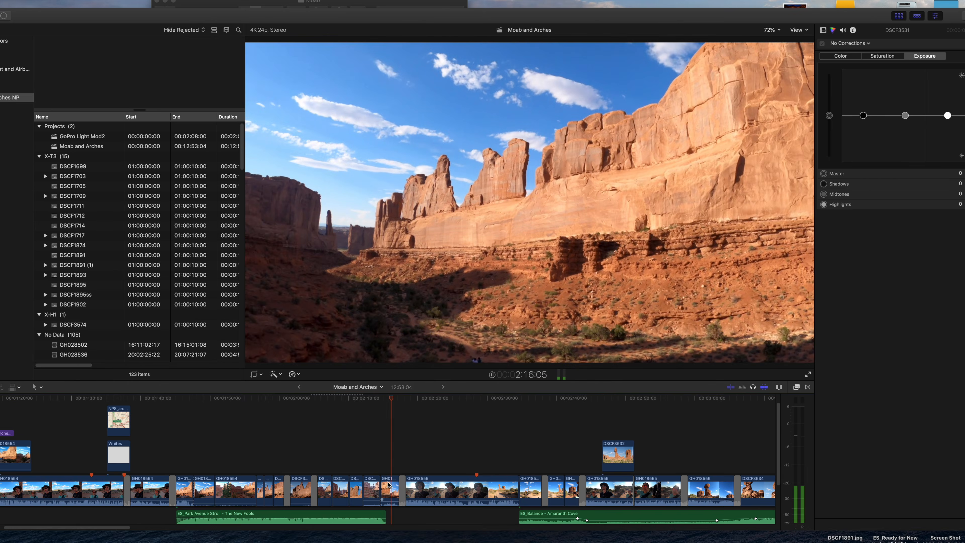
{"action": "left_click", "coordinate": [388, 485]}
{"action": "key", "text": "Delete"}
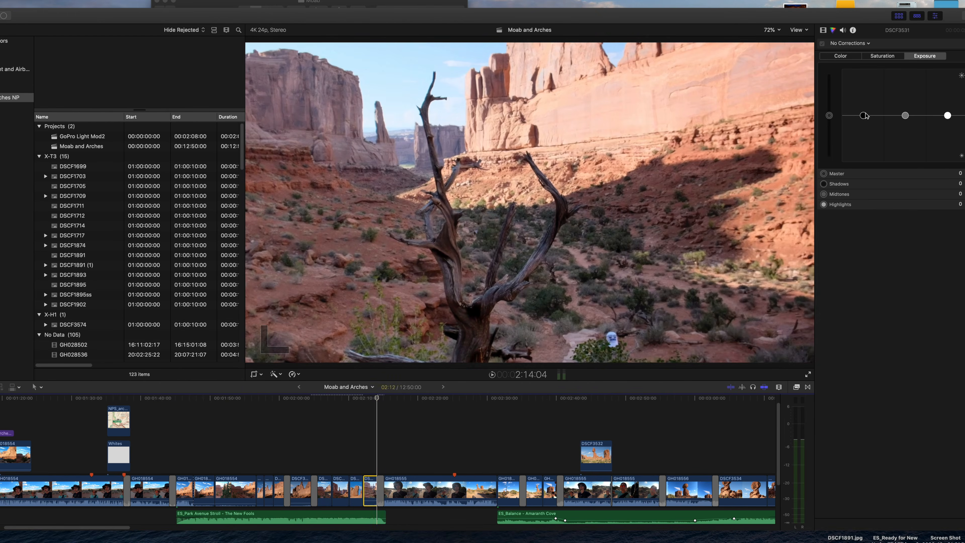
- Grade the exposure of the canyon clips, setting DSCF3528 to shadows -14% and midtones 25%
{"action": "left_click_drag", "start_coordinate": [864, 115], "coordinate": [863, 121]}
{"action": "left_click_drag", "start_coordinate": [947, 115], "coordinate": [905, 104]}
{"action": "left_click", "coordinate": [841, 56]}
{"action": "left_click", "coordinate": [301, 489]}
{"action": "left_click", "coordinate": [925, 56]}
{"action": "left_click_drag", "start_coordinate": [863, 115], "coordinate": [863, 122]}
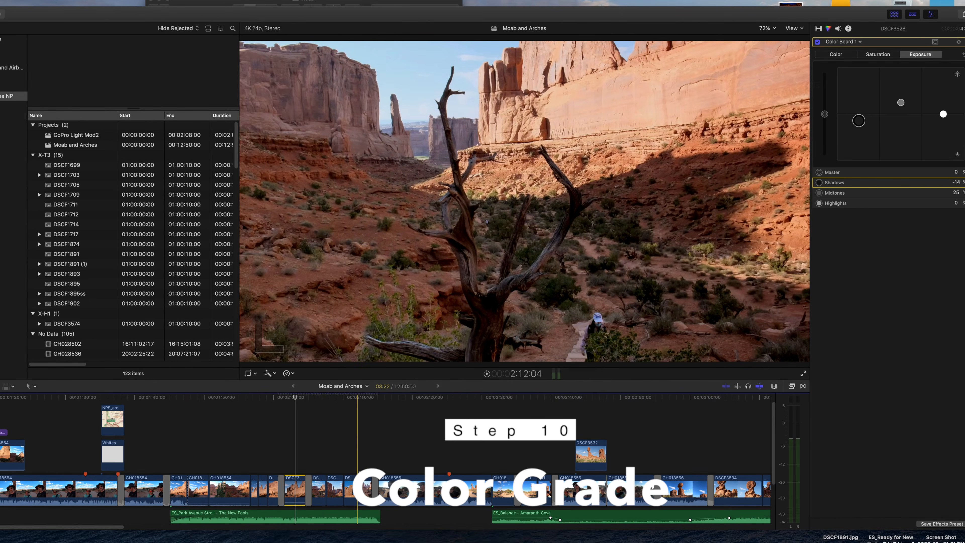
- Grade the exposure of the talking clip GH018555, setting shadows to -24%, midtones to 21% and highlights to -6%
{"action": "left_click", "coordinate": [364, 461]}
{"action": "key", "text": "space"}
{"action": "left_click", "coordinate": [435, 490]}
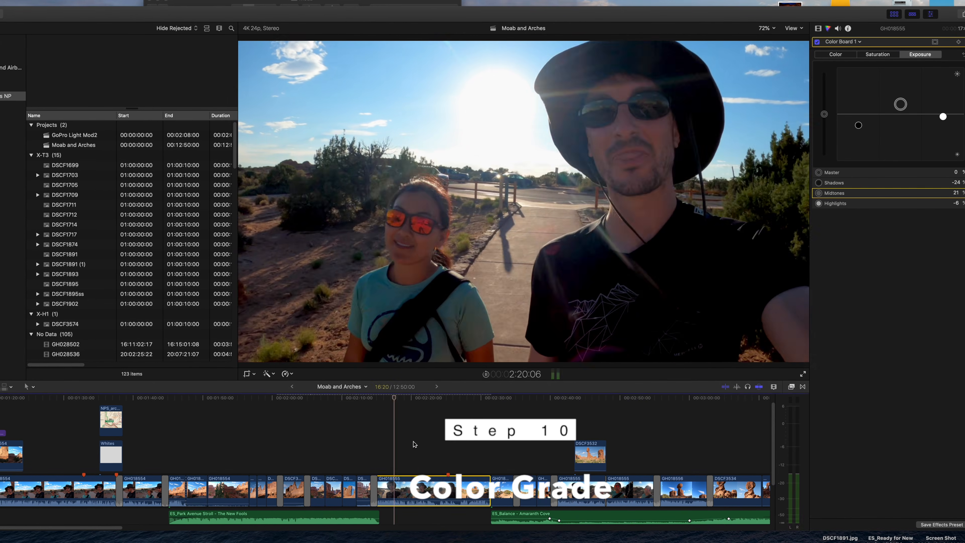
{"action": "left_click", "coordinate": [468, 457]}
- Paste the Color Board 1 effect from the first Balanced Rock clip GH018555 onto the next one at about 2:36
{"action": "left_click", "coordinate": [500, 497]}
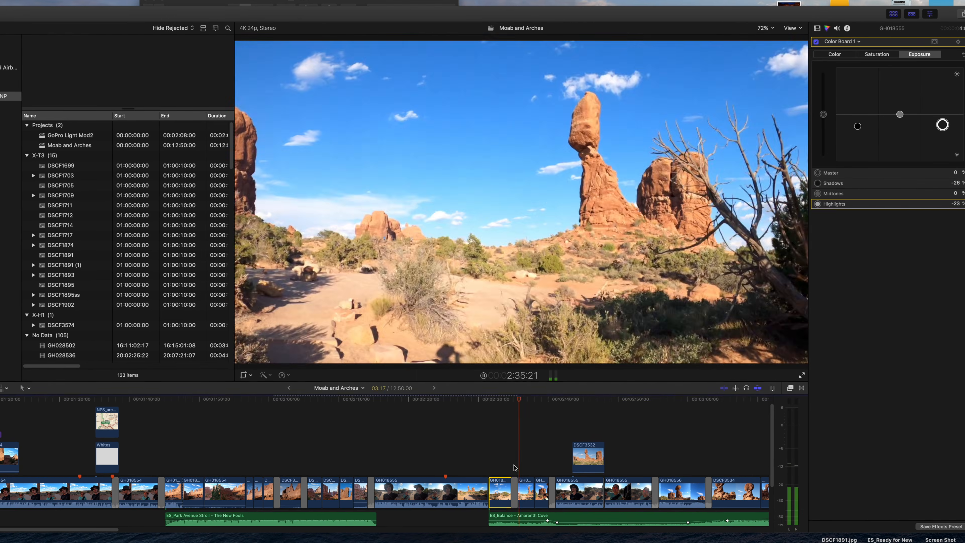
{"action": "left_click", "coordinate": [523, 493]}
{"action": "key", "text": "shift+super+v"}
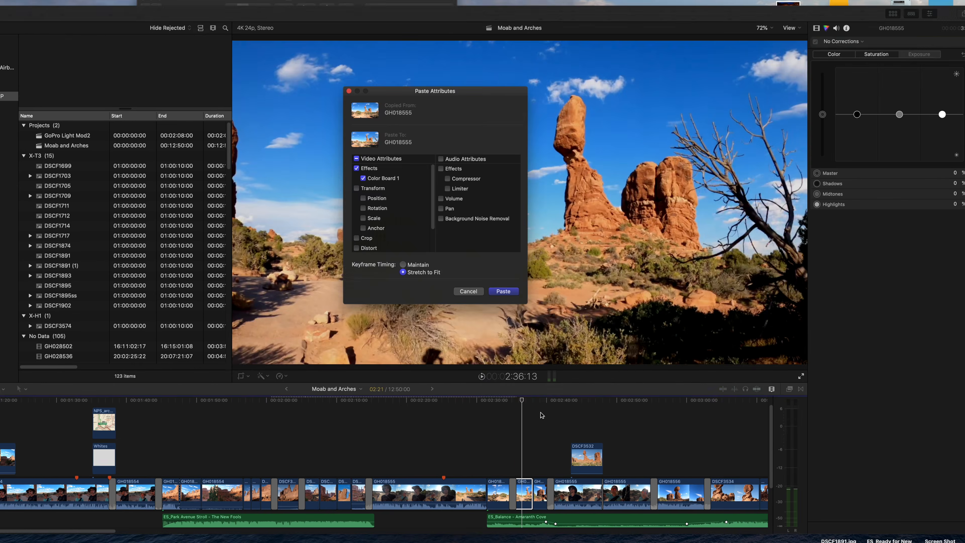
{"action": "key", "text": "Return"}
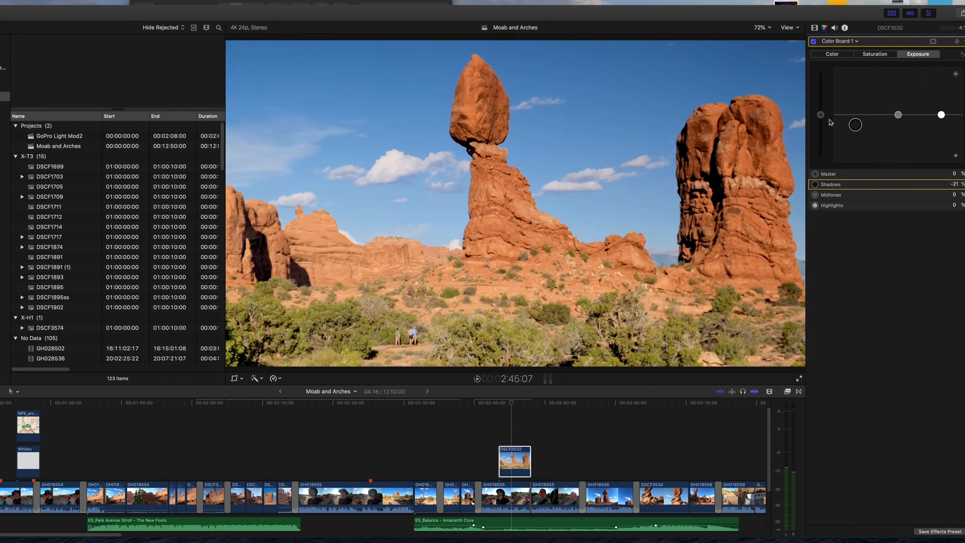
- Set DSCF3532's exposure to shadows -28% and highlights -22%, and paste the copied grading attributes onto the nearby talking clip GH018555
{"action": "left_click", "coordinate": [519, 460]}
{"action": "left_click", "coordinate": [542, 498]}
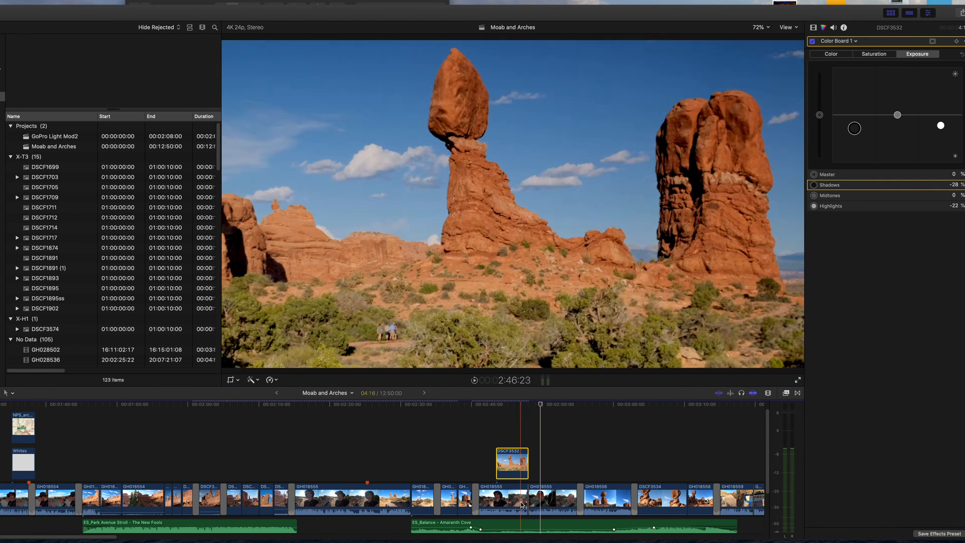
{"action": "key", "text": "shift+super+v"}
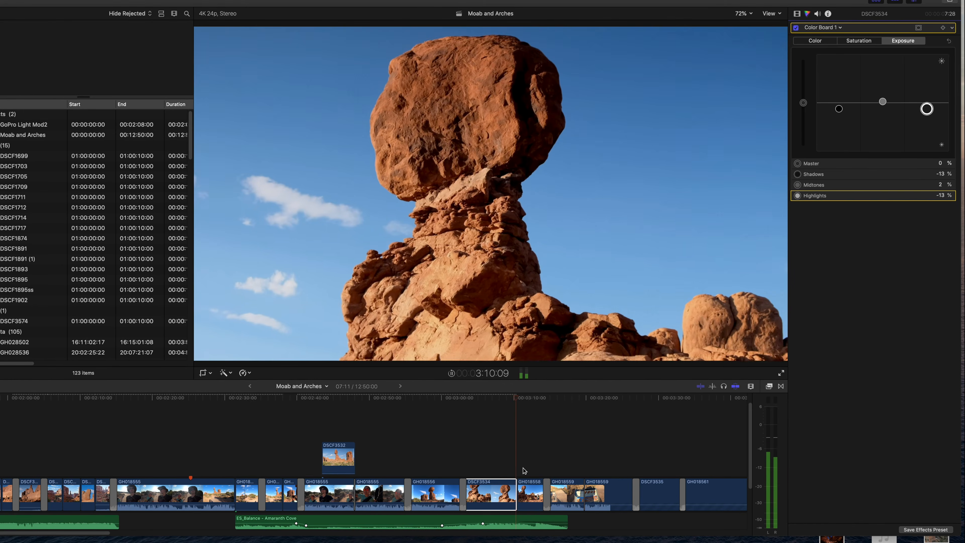
- Stop playback, switch to Finder and preview the travel photos one after another up to the Balanced Rock shots
{"action": "key", "text": "space"}
{"action": "left_click", "coordinate": [268, 68]}
{"action": "left_click", "coordinate": [262, 94]}
{"action": "key", "text": "space"}
{"action": "key", "text": "space"}
{"action": "key", "text": "Down"}
{"action": "key", "text": "space"}
{"action": "key", "text": "space"}
{"action": "key", "text": "Down"}
{"action": "key", "text": "space"}
{"action": "key", "text": "space"}
{"action": "key", "text": "Down"}
{"action": "key", "text": "space"}
{"action": "key", "text": "space"}
{"action": "key", "text": "Down"}
{"action": "key", "text": "space"}
{"action": "key", "text": "space"}
{"action": "key", "text": "Down"}
{"action": "key", "text": "space"}
{"action": "key", "text": "space"}
{"action": "key", "text": "Down"}
{"action": "key", "text": "space"}
{"action": "key", "text": "space"}
{"action": "key", "text": "Up"}
- Add DSCF1738.jpg and DSCF1740.jpg as connected clips above GH018556, move DSCF1740 closer to DSCF1738, and play back the section
{"action": "left_click", "coordinate": [245, 130], "text": "super"}
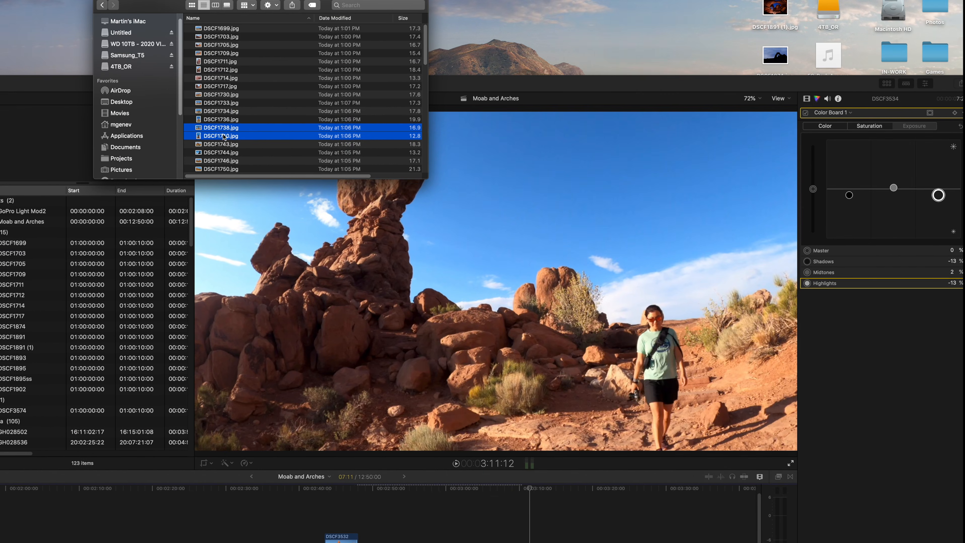
{"action": "left_click", "coordinate": [422, 540]}
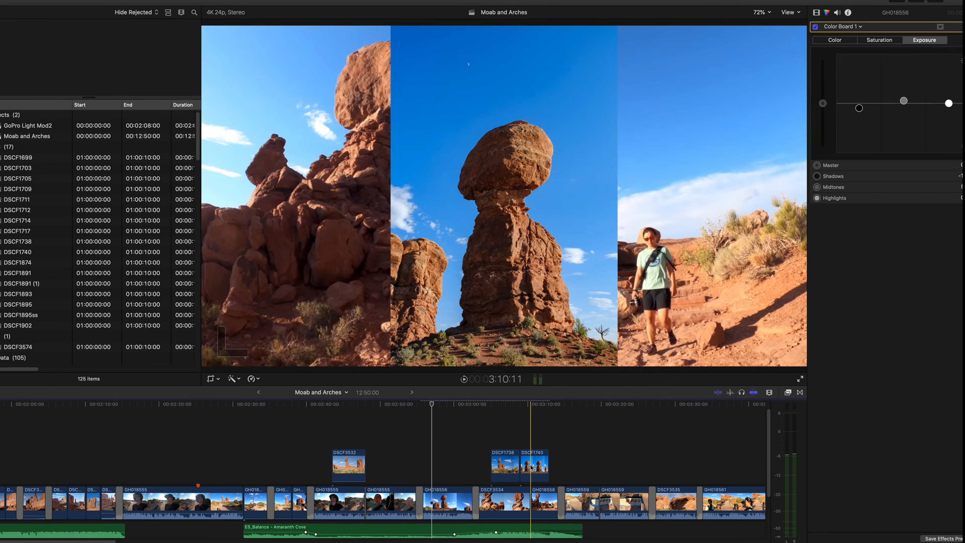
{"action": "left_click_drag", "start_coordinate": [505, 465], "coordinate": [455, 464]}
{"action": "left_click", "coordinate": [414, 432]}
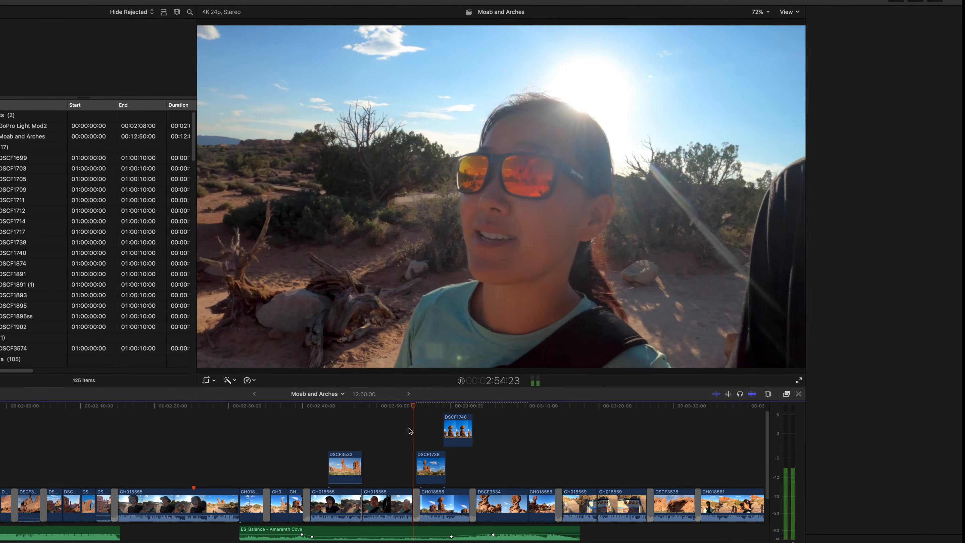
{"action": "left_click", "coordinate": [424, 444]}
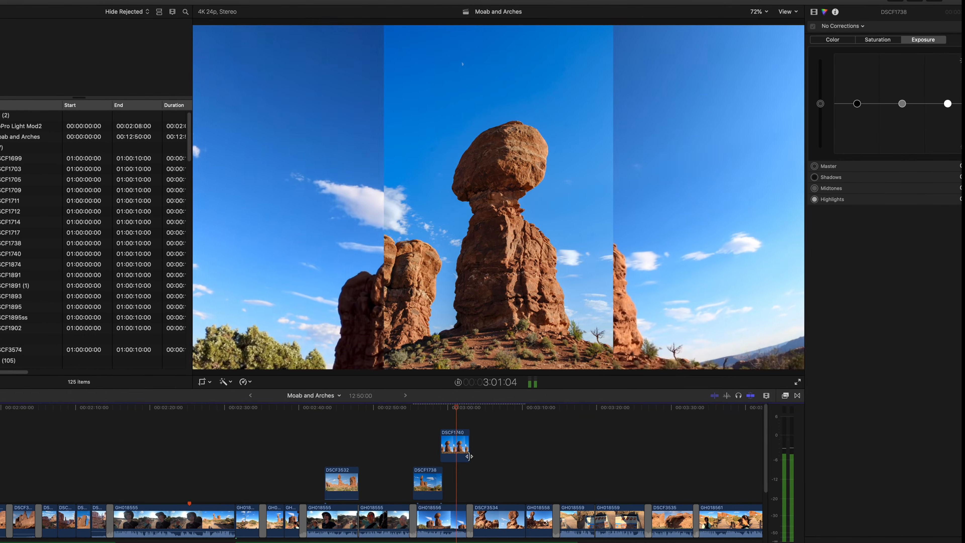
{"action": "key", "text": "space"}
- Detach the audio of GH018556 and delete its video from the main storyline, keeping the audio beneath
{"action": "scroll", "coordinate": [481, 465], "scroll_direction": "down", "scroll_amount": 2}
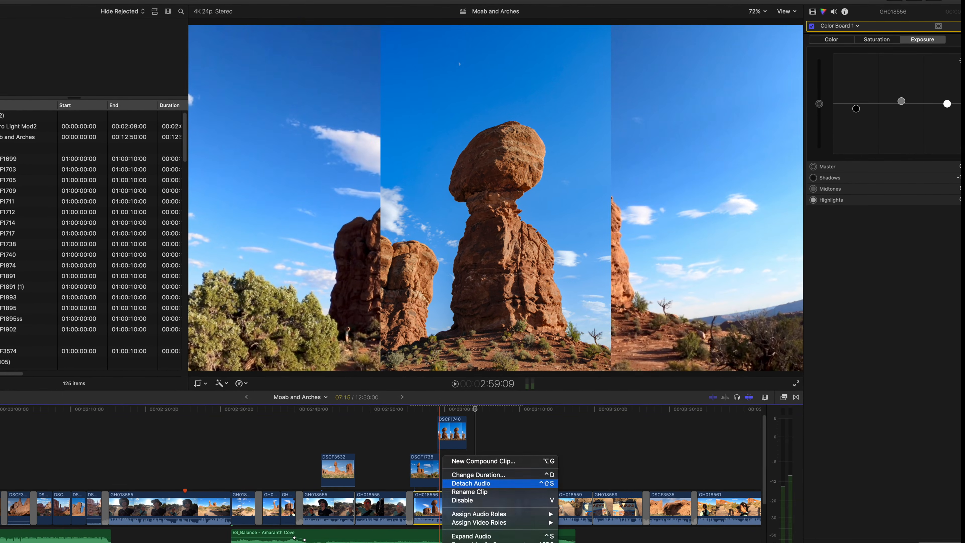
{"action": "mouse_move", "coordinate": [438, 536]}
{"action": "left_mouse_down"}
{"action": "mouse_move", "coordinate": [425, 537]}
{"action": "mouse_move", "coordinate": [440, 519]}
{"action": "left_mouse_up"}
{"action": "left_click", "coordinate": [437, 507]}
{"action": "key", "text": "Delete"}
{"action": "left_click", "coordinate": [402, 462]}
{"action": "key", "text": "space"}
{"action": "key", "text": "space"}
{"action": "left_click", "coordinate": [412, 490]}
{"action": "key", "text": "Delete"}
{"action": "key", "text": "space"}
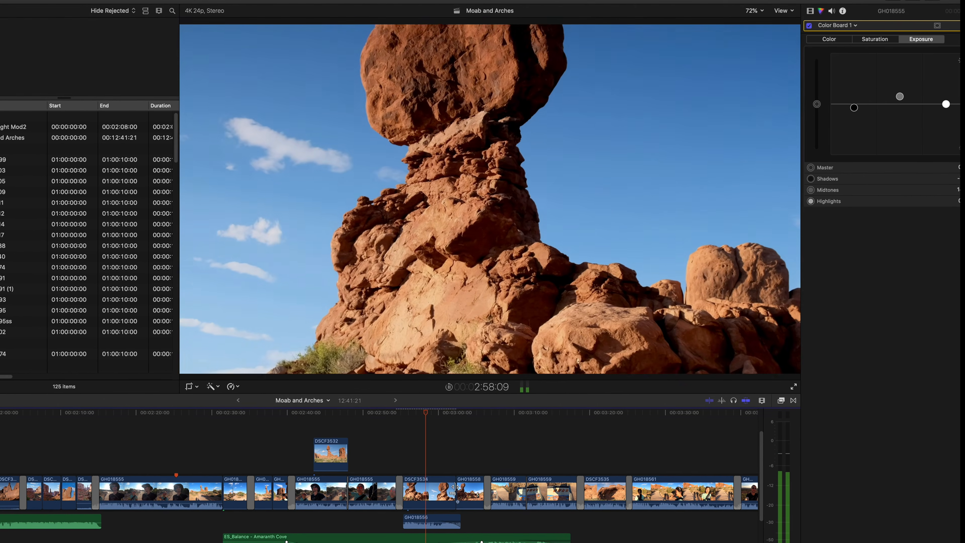
- Insert DSCF1738.jpg and DSCF1740.jpg from Finder into the main storyline before DSCF3534, with Cross Dissolve transitions around them
{"action": "key", "text": "space"}
{"action": "scroll", "coordinate": [428, 468], "scroll_direction": "up", "scroll_amount": 3}
{"action": "left_click_drag", "start_coordinate": [375, 0], "coordinate": [373, 59]}
{"action": "left_click", "coordinate": [364, 46]}
{"action": "left_click_drag", "start_coordinate": [210, 140], "coordinate": [425, 540]}
{"action": "left_click", "coordinate": [402, 523]}
{"action": "left_click", "coordinate": [395, 538]}
{"action": "left_click", "coordinate": [389, 533]}
{"action": "key", "text": "space"}
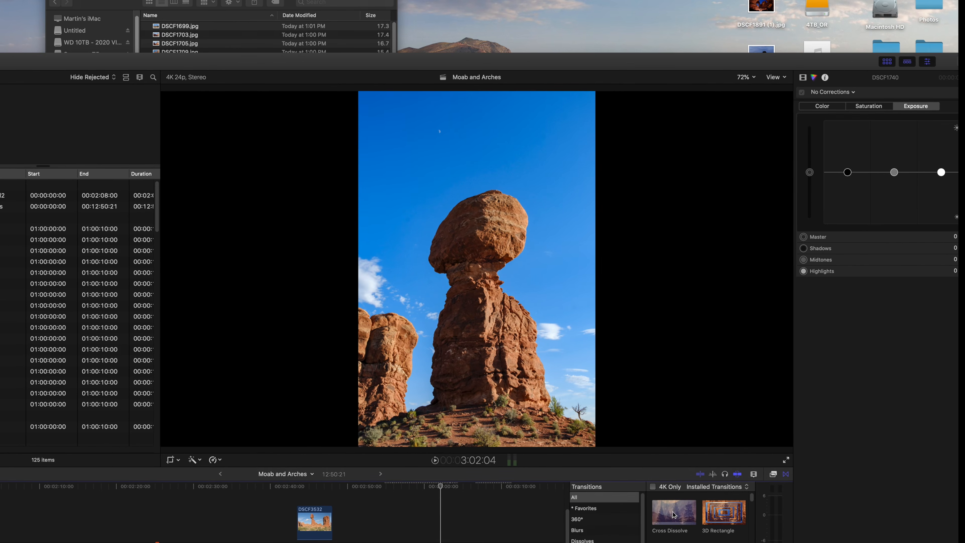
{"action": "double_click", "coordinate": [672, 512]}
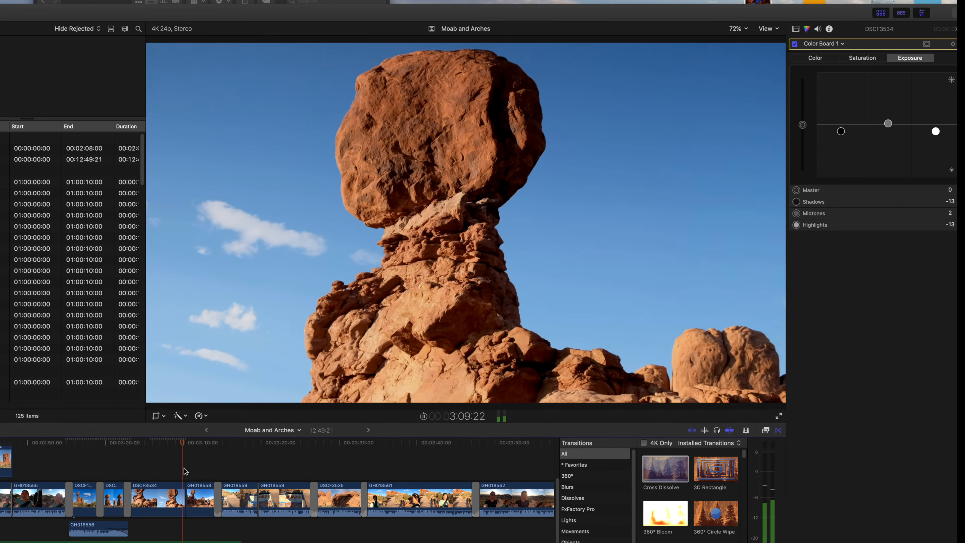
- Darken the exposure shadows of the clip GH018558 after DSCF3534 and select the following clip GH018559
{"action": "left_click", "coordinate": [196, 495]}
{"action": "left_click_drag", "start_coordinate": [841, 124], "coordinate": [842, 157]}
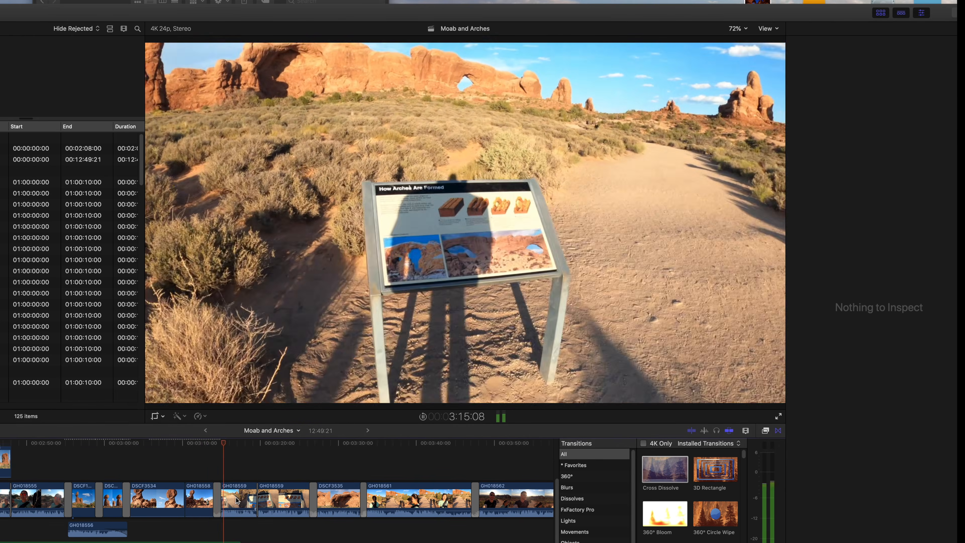
{"action": "left_click", "coordinate": [246, 499]}
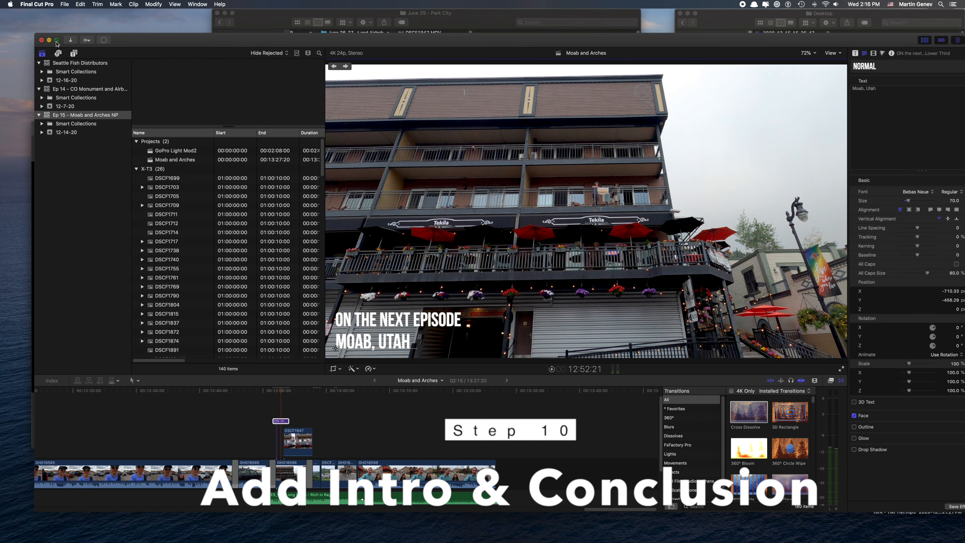
- Change the closing title's location to "Park City, Utah", set the "On the next episode" line to size 86, and play the title
{"action": "left_click", "coordinate": [56, 40]}
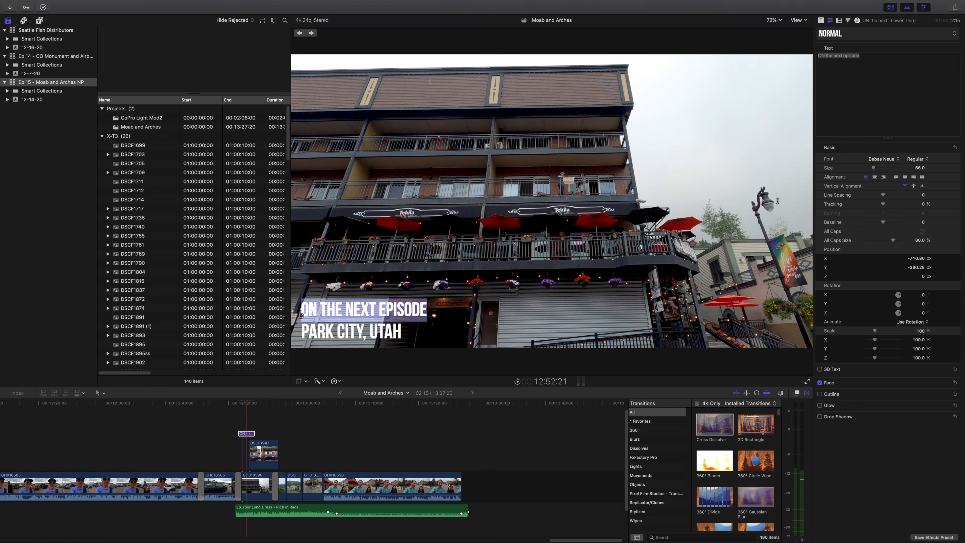
{"action": "left_click_drag", "start_coordinate": [874, 167], "coordinate": [876, 168]}
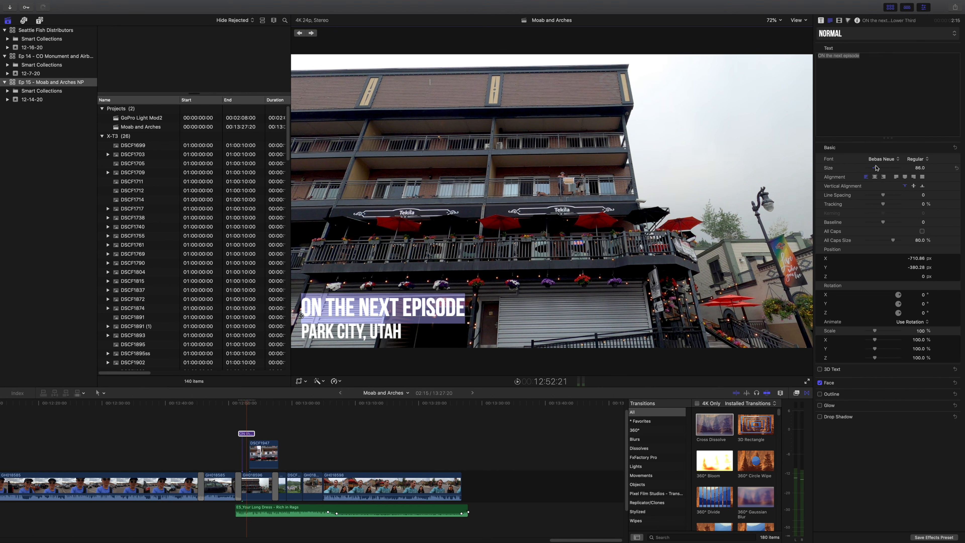
{"action": "left_click", "coordinate": [235, 425]}
{"action": "key", "text": "space"}
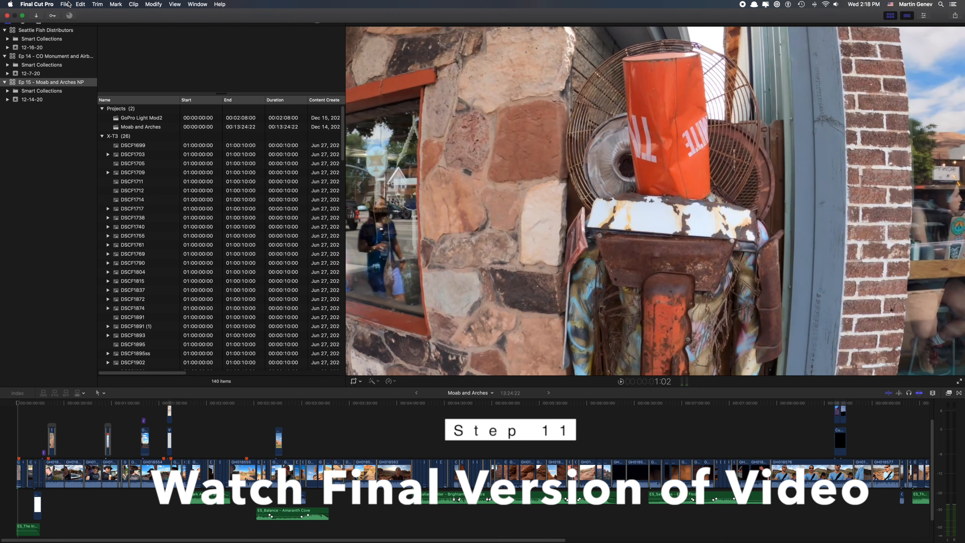
- Select the Moab and Arches project and try to share it as a Master File
{"action": "left_click", "coordinate": [68, 4]}
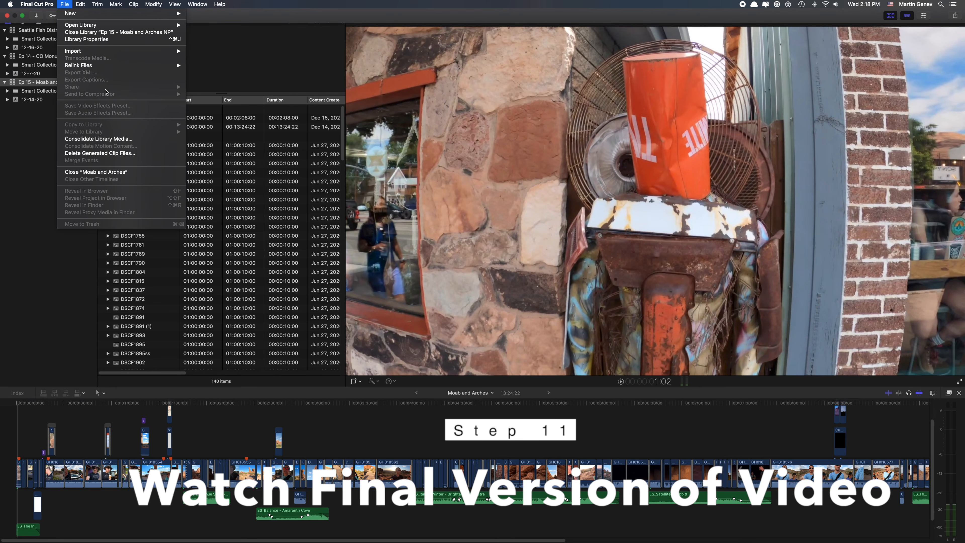
{"action": "left_click", "coordinate": [164, 125]}
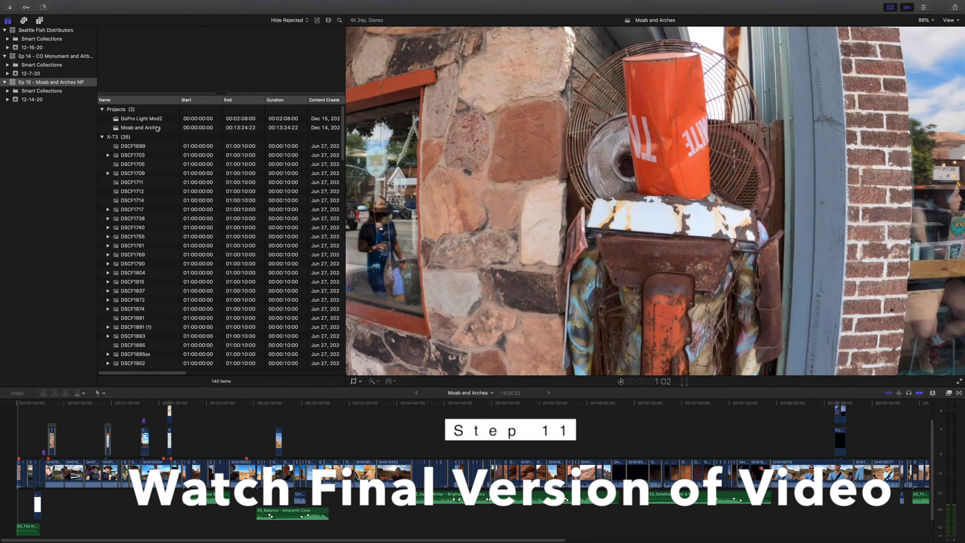
{"action": "left_click", "coordinate": [158, 128]}
{"action": "left_click", "coordinate": [62, 4]}
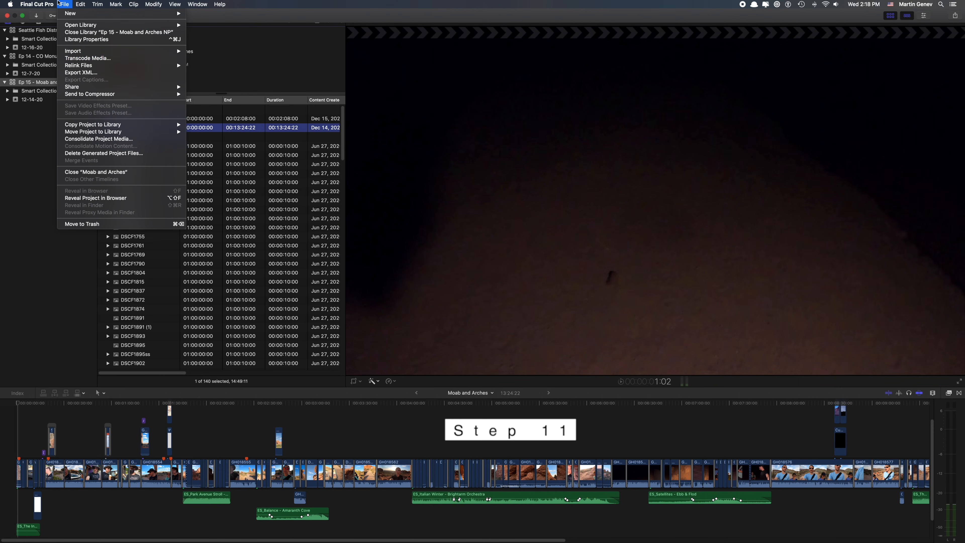
{"action": "mouse_move", "coordinate": [114, 91]}
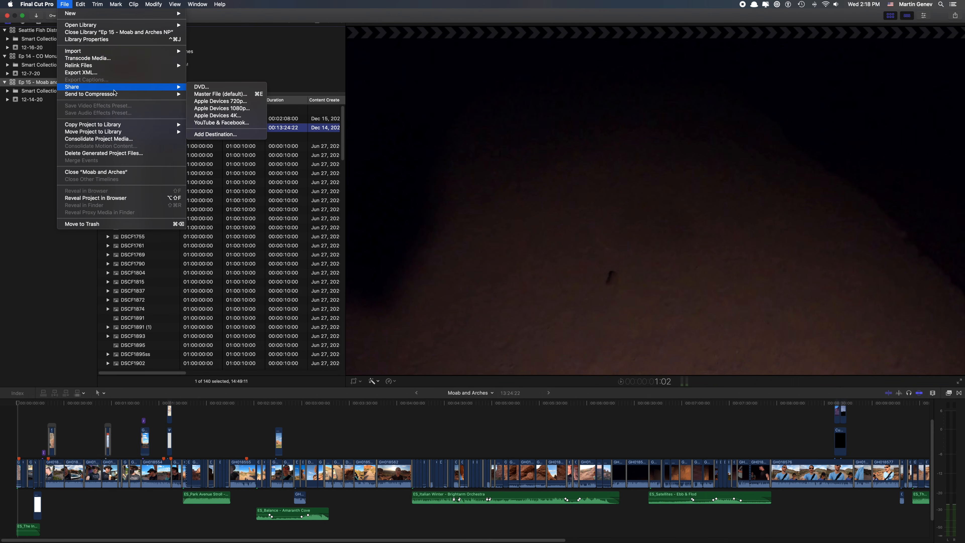
{"action": "left_click", "coordinate": [220, 95]}
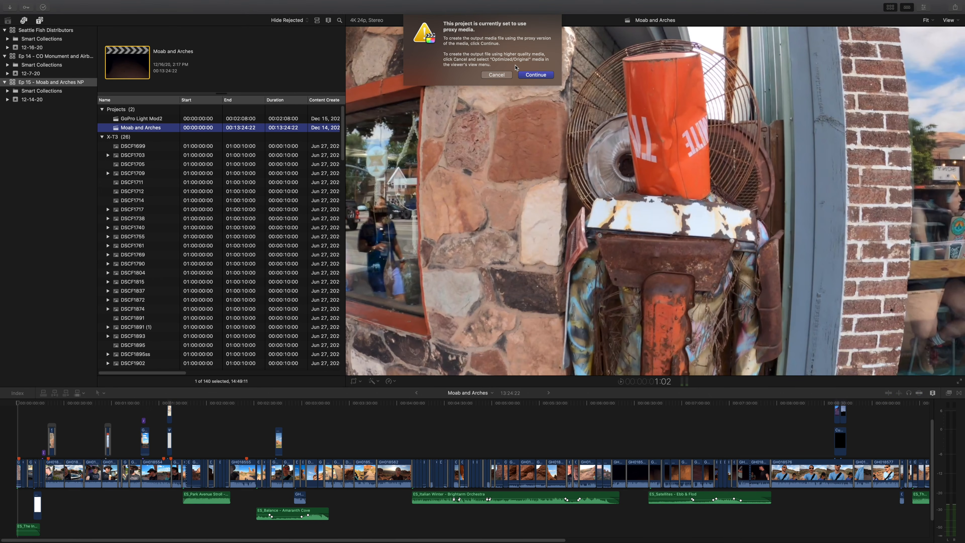
{"action": "left_click", "coordinate": [506, 75]}
- Set the viewer's media playback to Optimized/Original
{"action": "left_click", "coordinate": [956, 21]}
{"action": "left_click", "coordinate": [945, 92]}
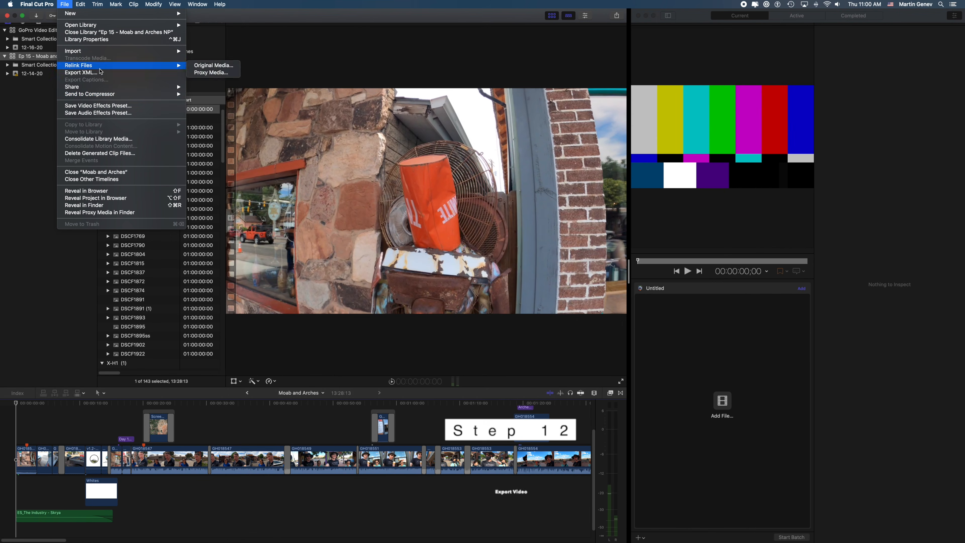
- Send the Moab and Arches project to Compressor and begin adding an output setting to its batch
{"action": "mouse_move", "coordinate": [115, 94]}
{"action": "left_click", "coordinate": [209, 94]}
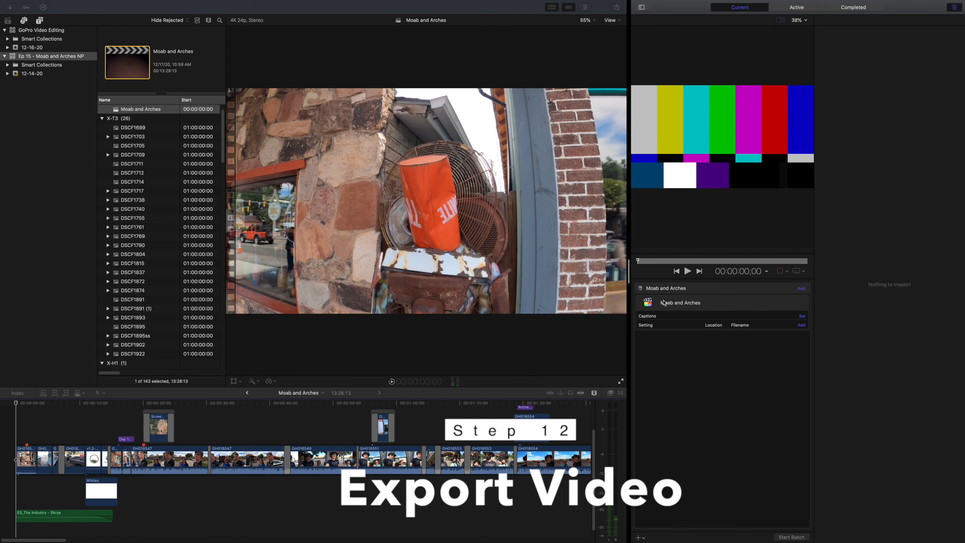
{"action": "left_click", "coordinate": [801, 325]}
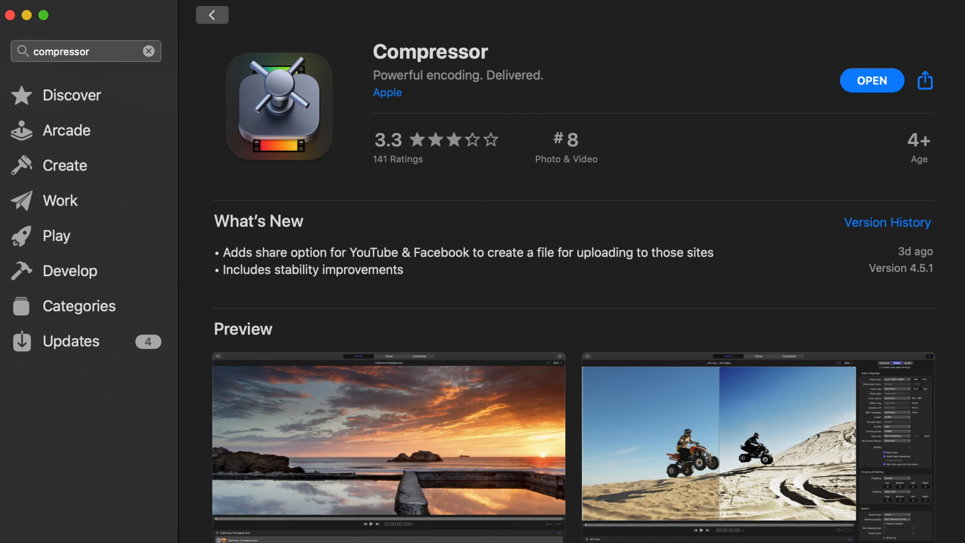
- Switch to the App Store and look through the Compressor page's previews, description and reviews
{"action": "scroll", "coordinate": [573, 289], "scroll_direction": "down", "scroll_amount": 10}
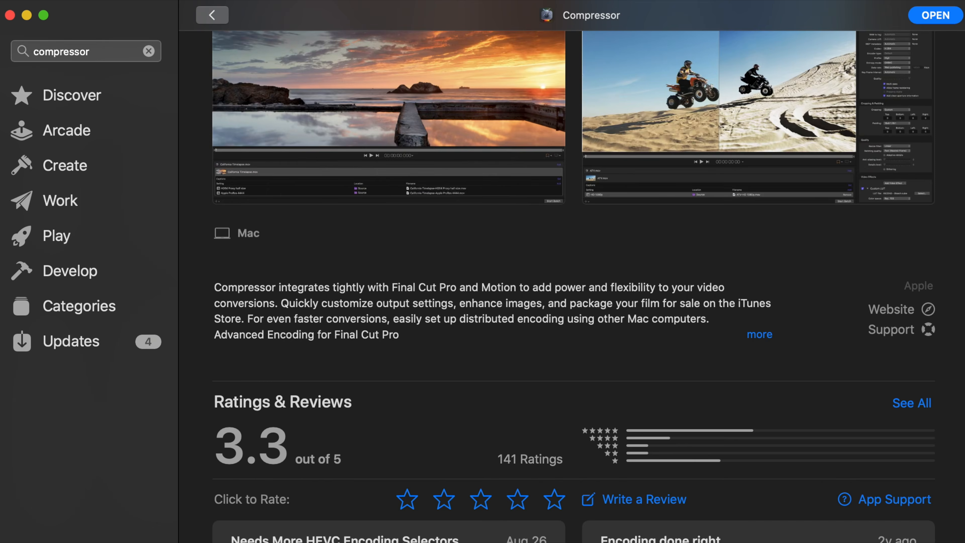
{"action": "scroll", "coordinate": [573, 289], "scroll_direction": "down", "scroll_amount": 3}
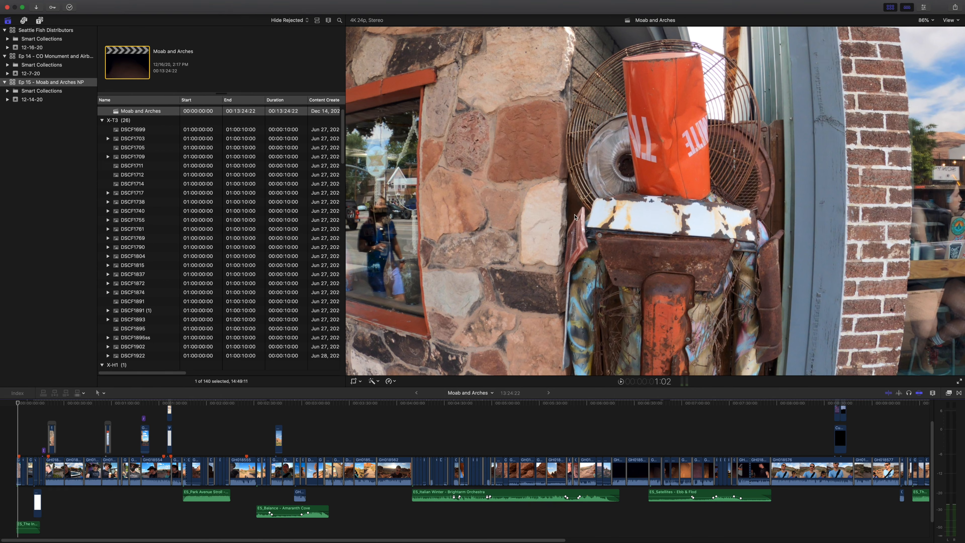
- Export the project as a Master File with the H.264 video codec, saving it as Moab and Arches in the Movies folder
{"action": "key", "text": "super+e"}
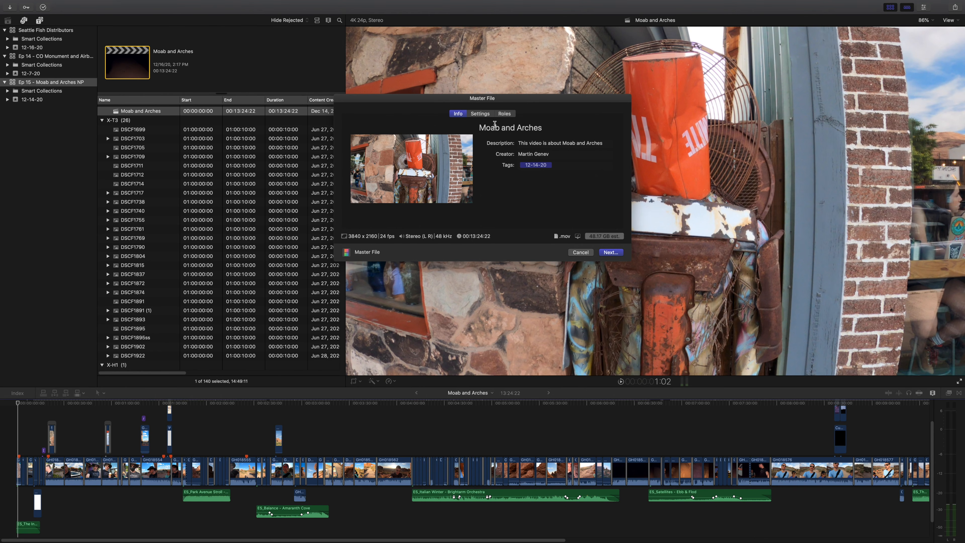
{"action": "left_click", "coordinate": [490, 115]}
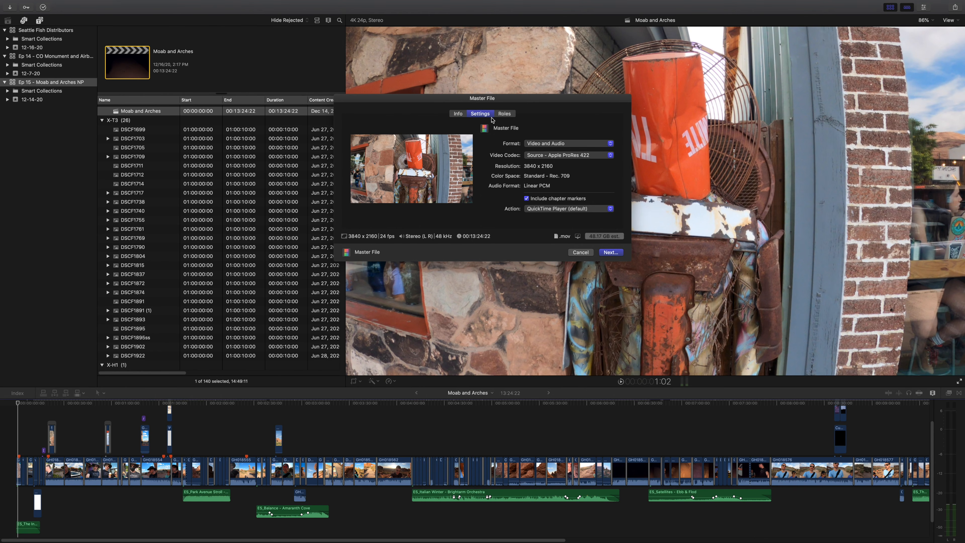
{"action": "left_click", "coordinate": [589, 160]}
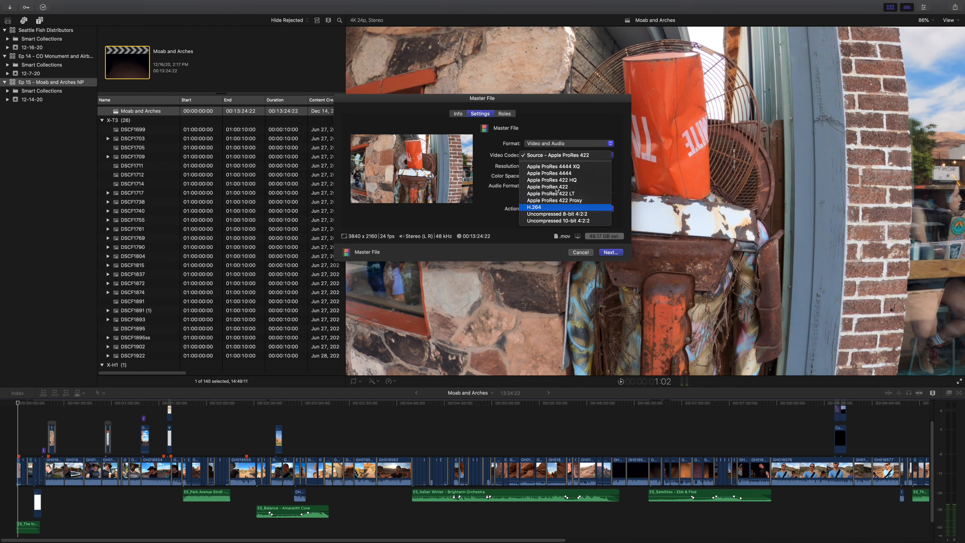
{"action": "left_click", "coordinate": [547, 207]}
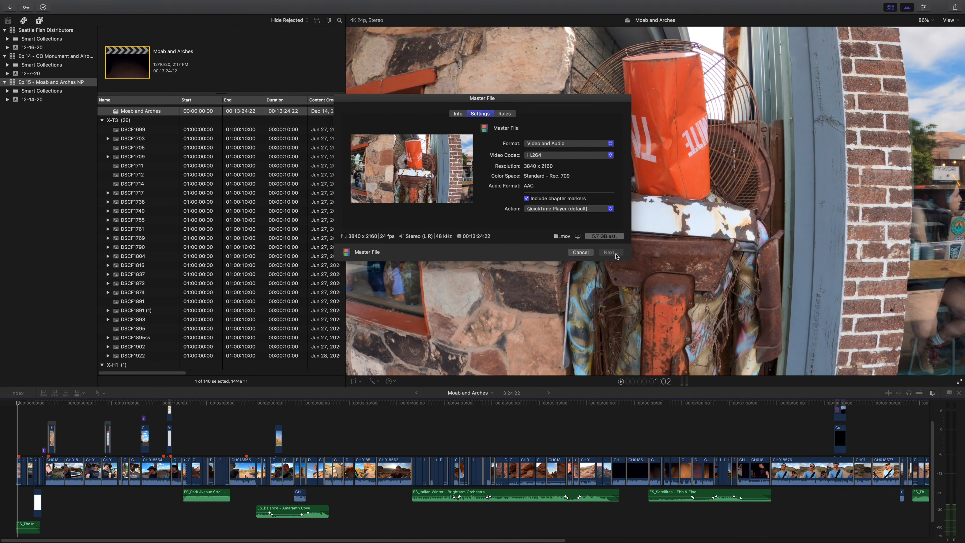
{"action": "left_click", "coordinate": [615, 254]}
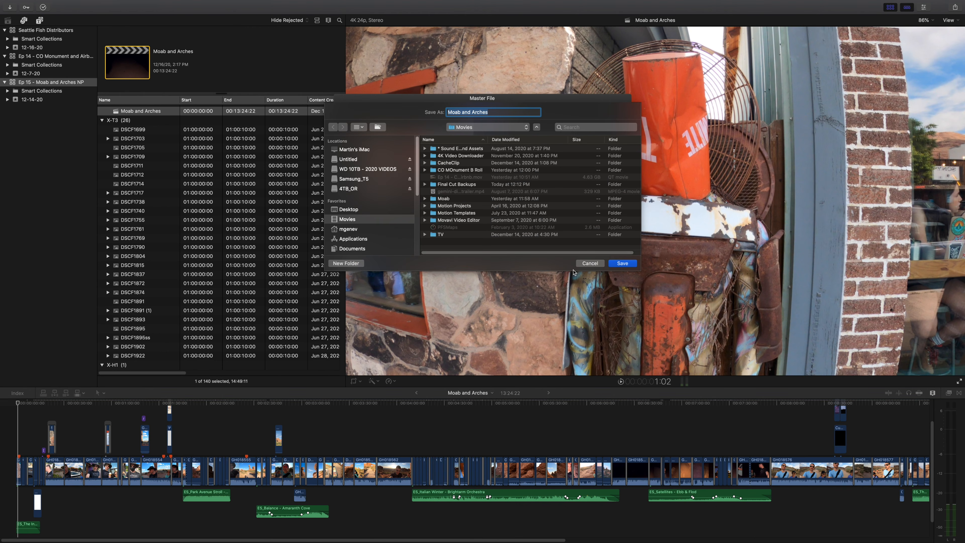
{"action": "left_click", "coordinate": [614, 265]}
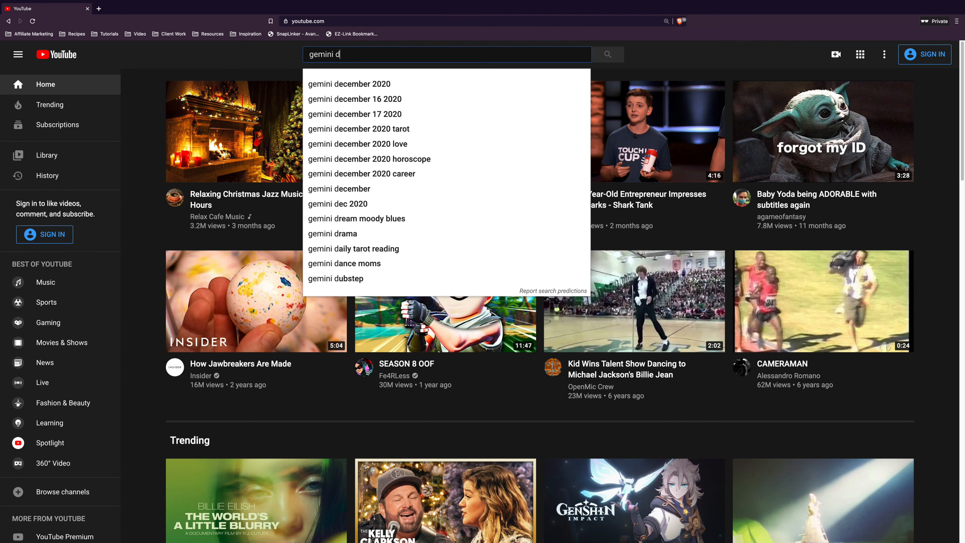
- Switch to YouTube, search for "gemini discover" and open that channel's video "24 Hours in Arches National Park and Moab, Utah"
{"action": "type", "text": "iscover"}
{"action": "key", "text": "Return"}
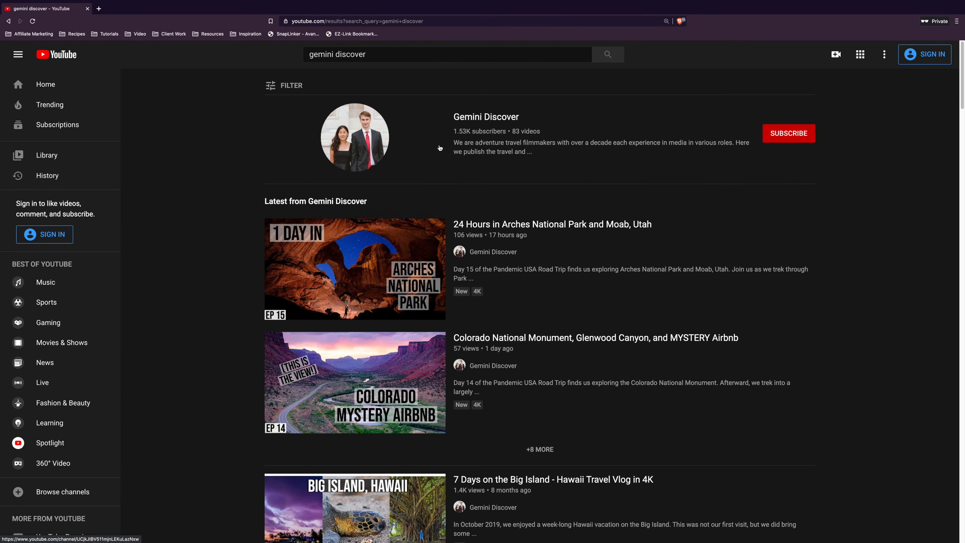
{"action": "left_click", "coordinate": [482, 116]}
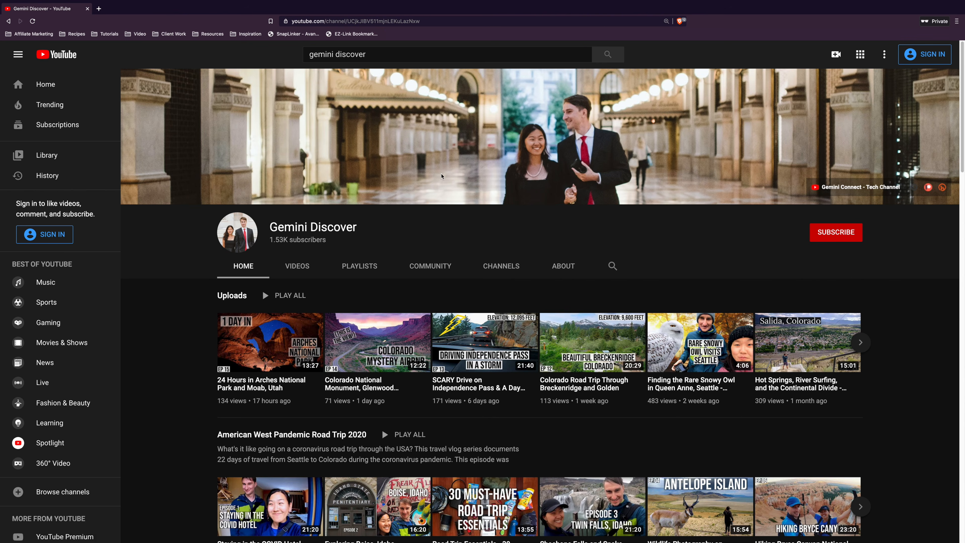
{"action": "left_click", "coordinate": [271, 381]}
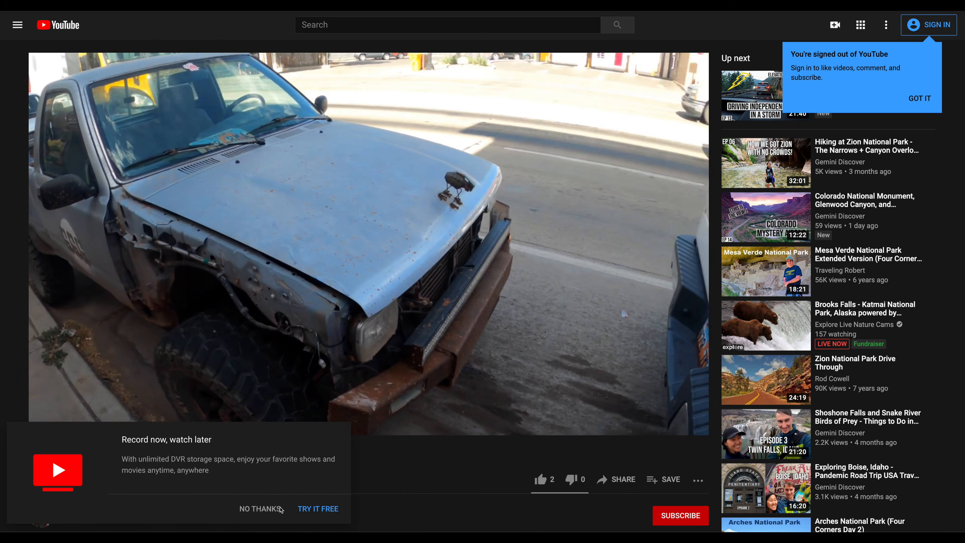
{"action": "left_click", "coordinate": [270, 510]}
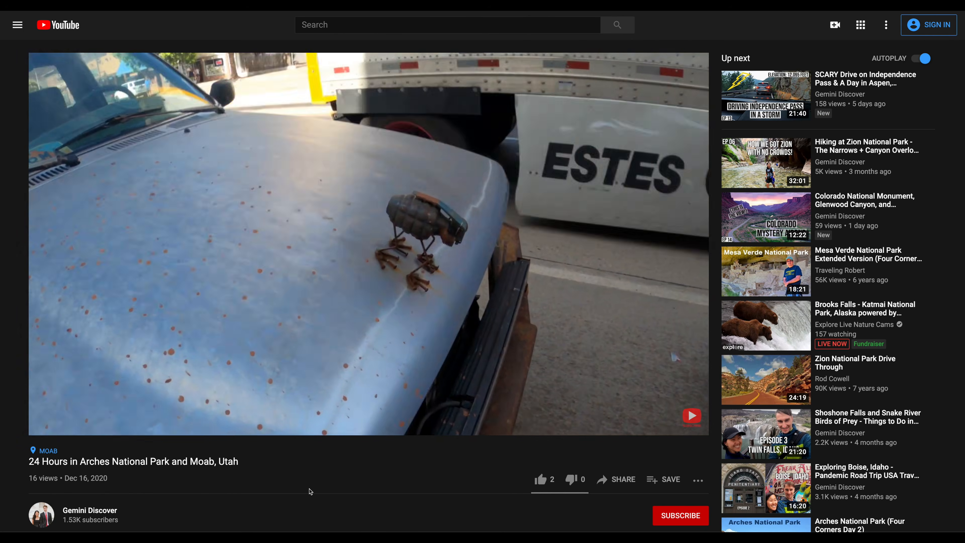